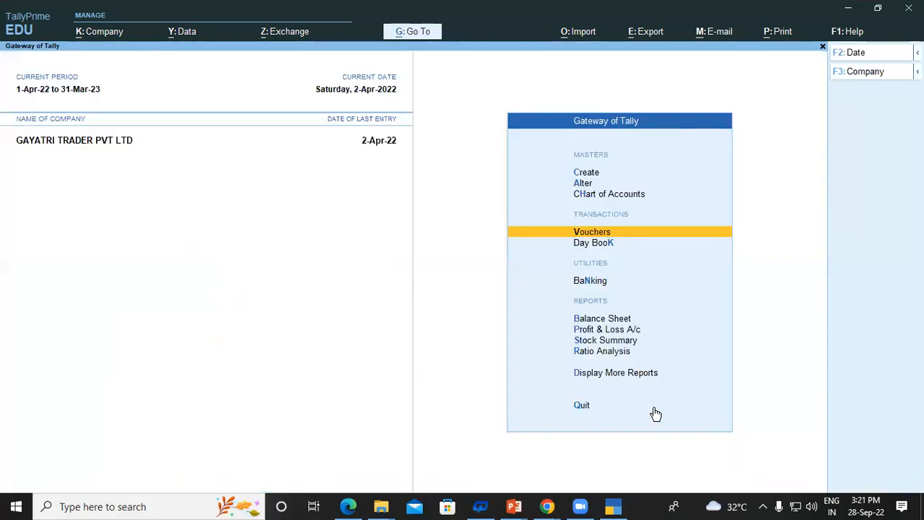
- Start a new purchase voucher
{"action": "key", "text": "Return"}
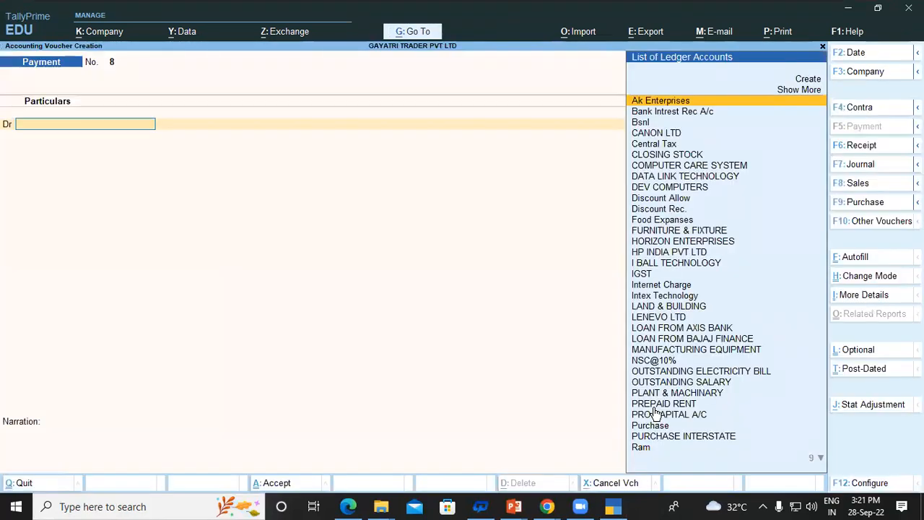
{"action": "key", "text": "F9"}
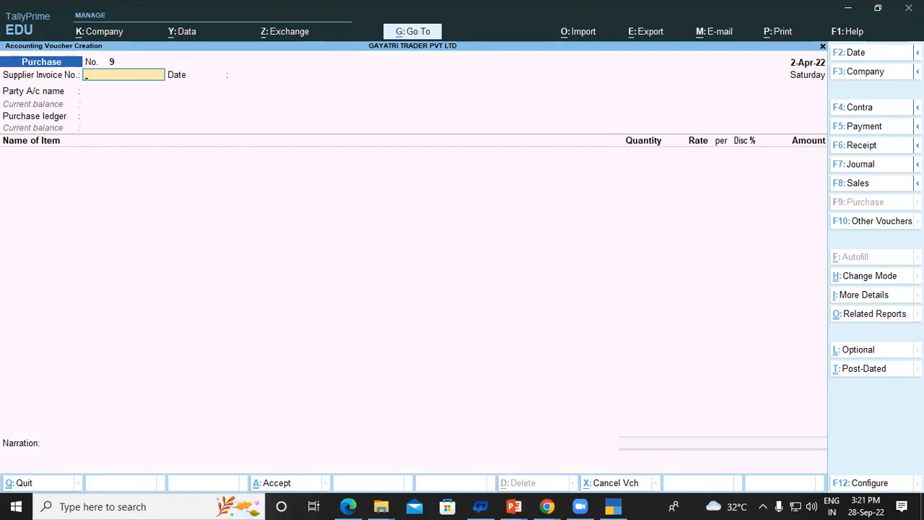
- Turn off the discount column for invoices in the company features and save the change
{"action": "key", "text": "F11"}
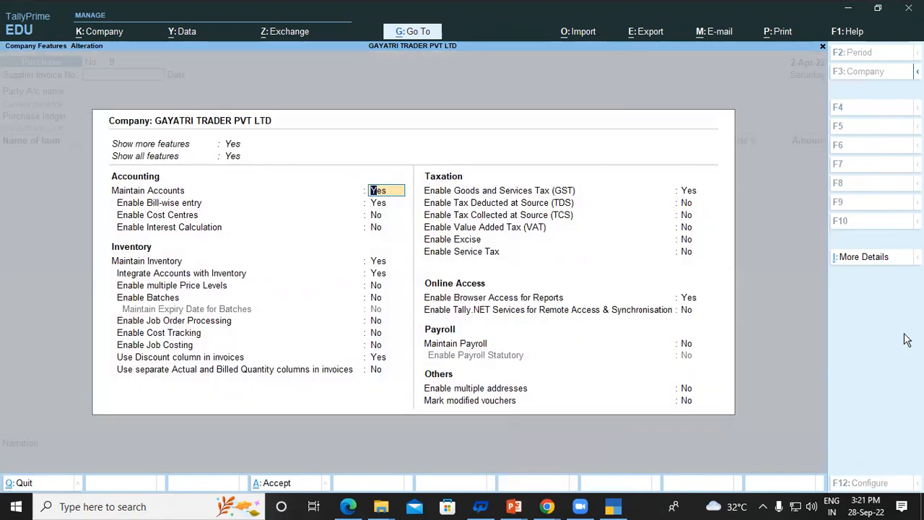
{"action": "left_click", "coordinate": [378, 358]}
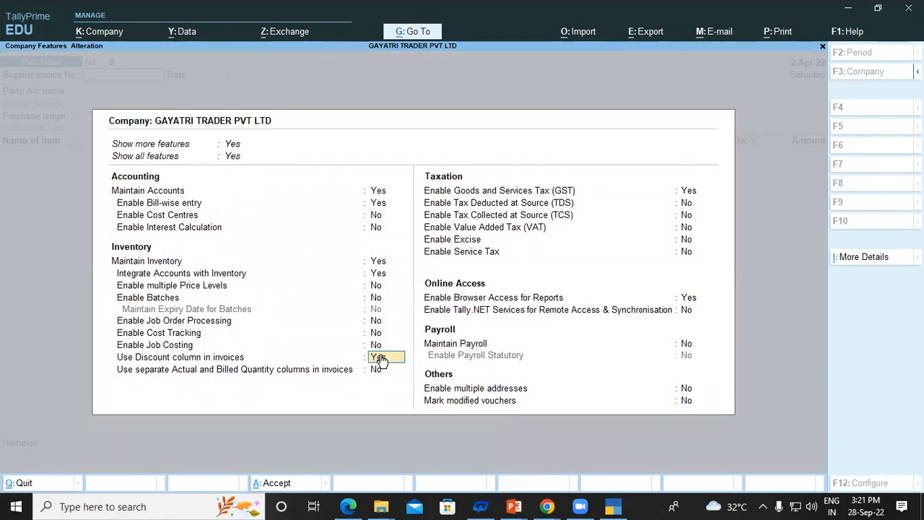
{"action": "key", "text": "n"}
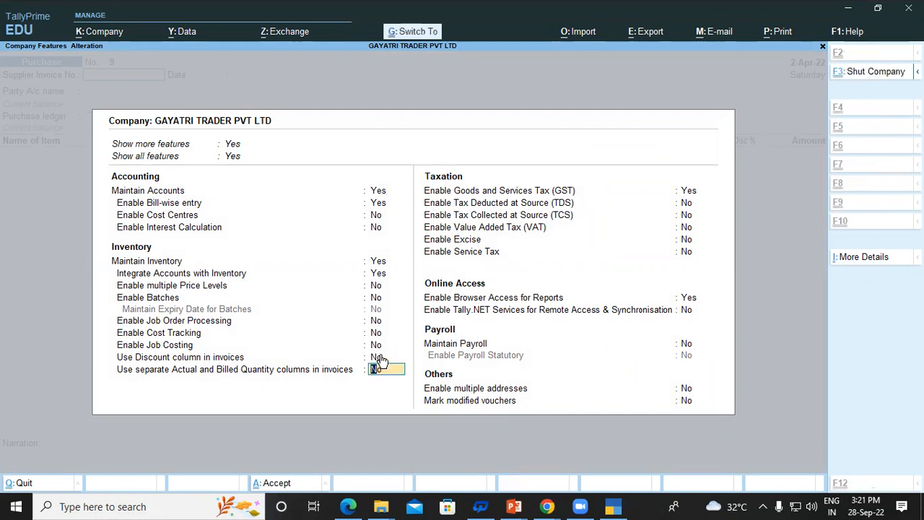
{"action": "key", "text": "ctrl+a"}
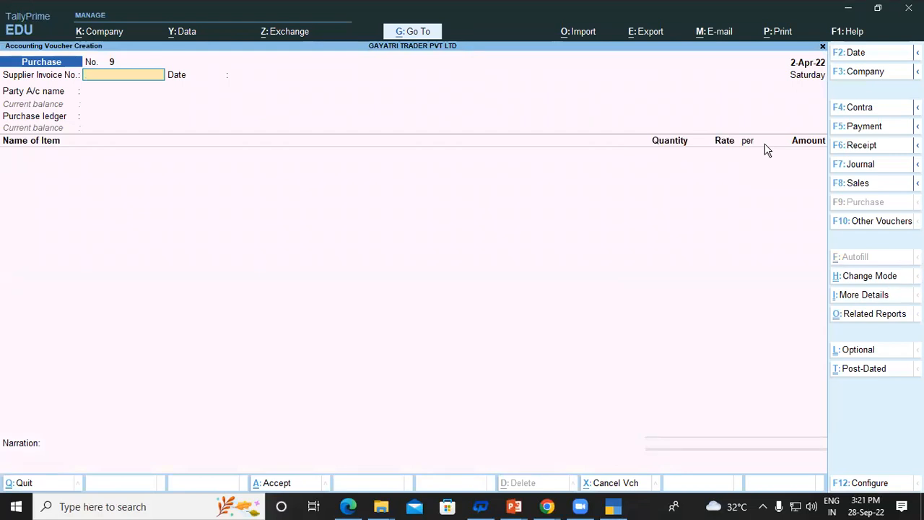
- Set Use Discount column in invoices to Yes in the company features and save
{"action": "key", "text": "F11"}
{"action": "key", "text": "Return"}
{"action": "key", "text": "Return"}
{"action": "key", "text": "Return"}
{"action": "key", "text": "Return"}
{"action": "key", "text": "Return"}
{"action": "key", "text": "Return"}
{"action": "key", "text": "Return"}
{"action": "key", "text": "Return"}
{"action": "key", "text": "Return"}
{"action": "key", "text": "Return"}
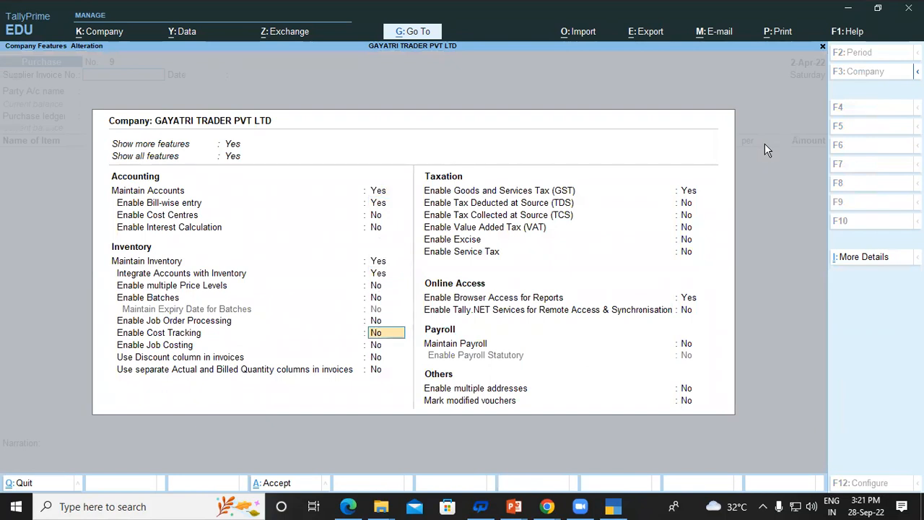
{"action": "key", "text": "Return"}
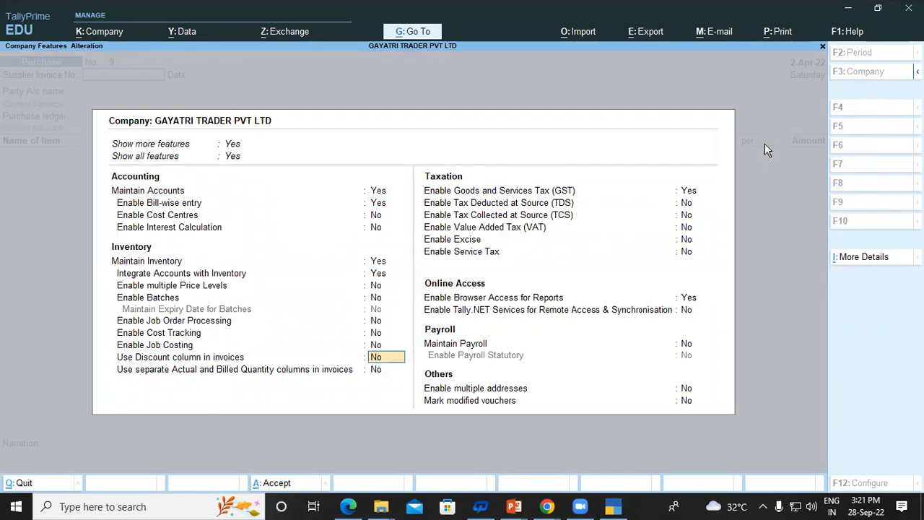
{"action": "key", "text": "y"}
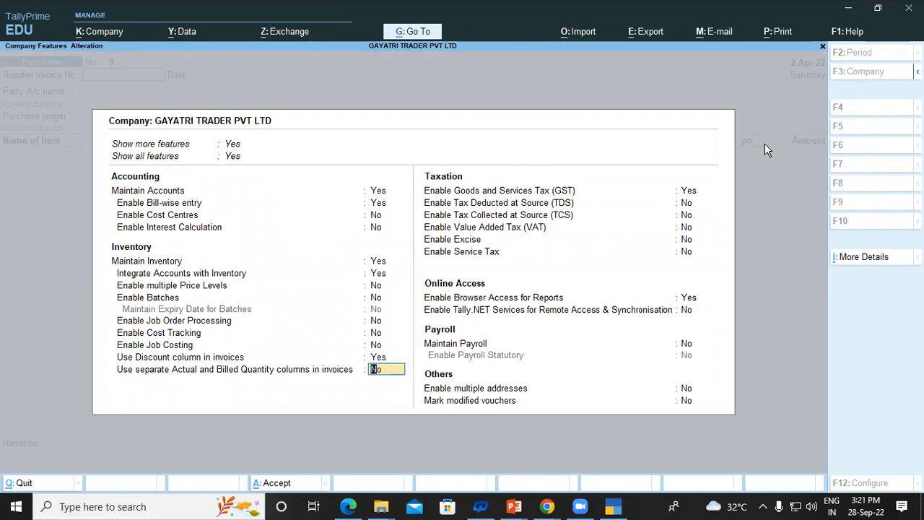
{"action": "key", "text": "ctrl"}
{"action": "key", "text": "ctrl+a"}
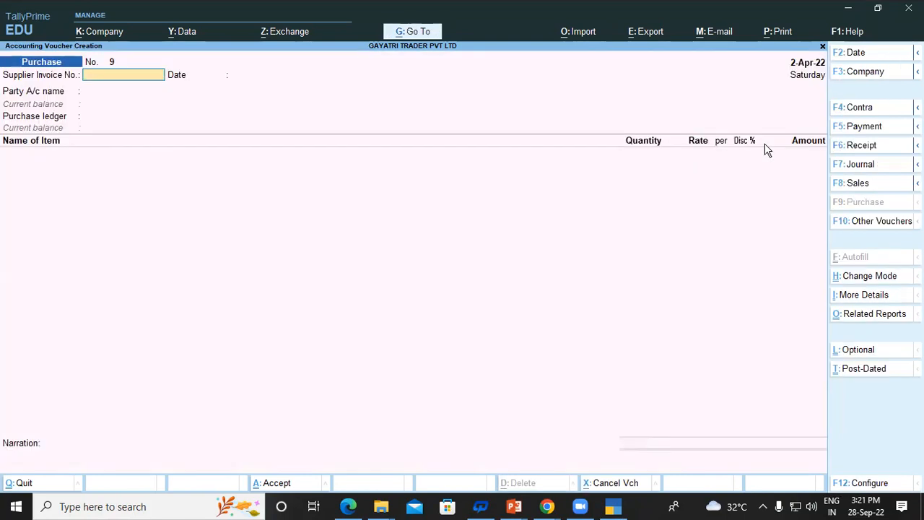
- Leave the supplier invoice number and date blank and look through the existing party accounts for the supplier
{"action": "key", "text": "Return"}
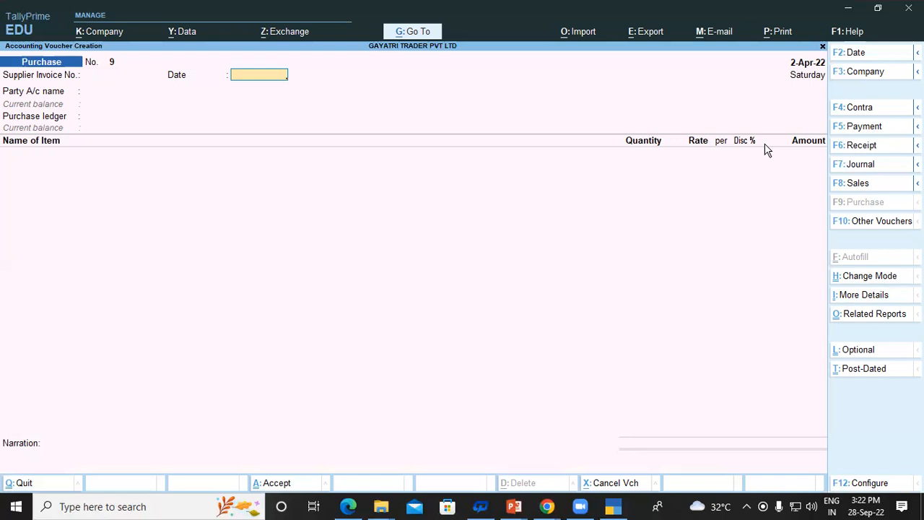
{"action": "key", "text": "Return"}
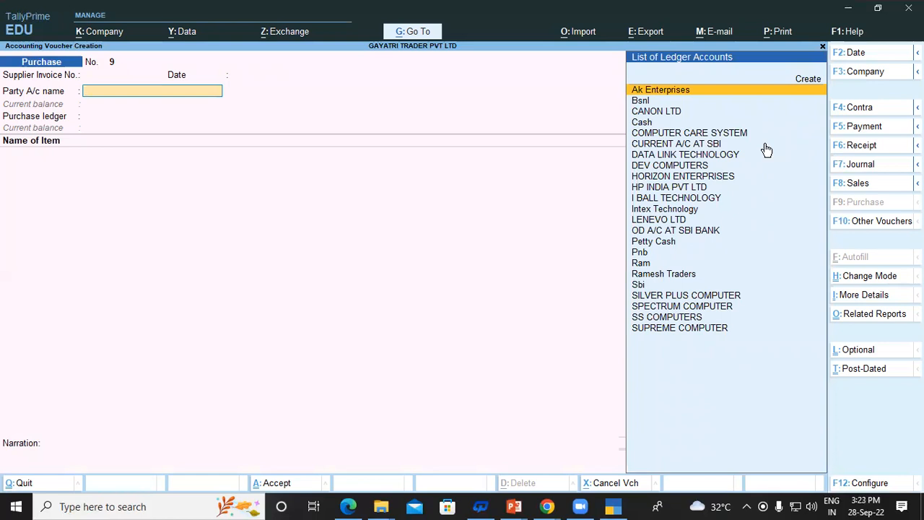
{"action": "key", "text": "Up"}
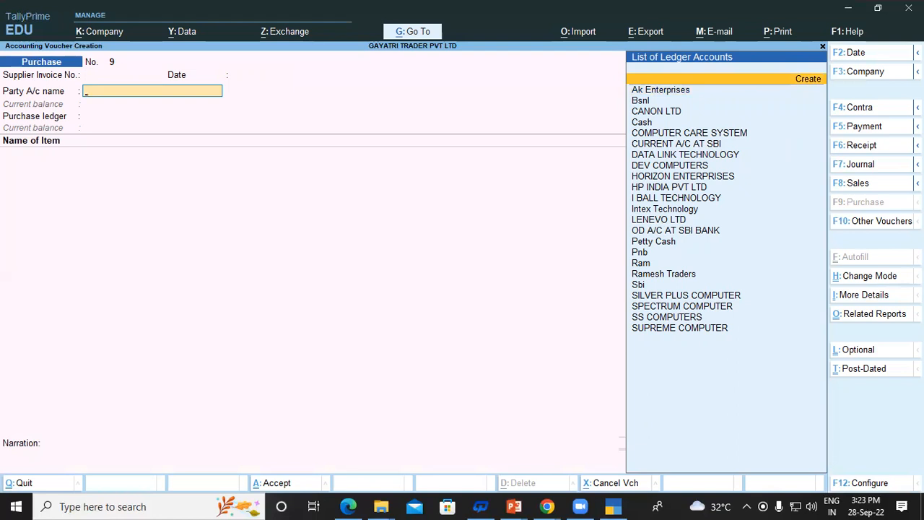
{"action": "key", "text": "Down"}
{"action": "key", "text": "Down"}
{"action": "key", "text": "Down"}
{"action": "key", "text": "Down"}
{"action": "key", "text": "Down"}
{"action": "key", "text": "Down"}
{"action": "key", "text": "Down"}
{"action": "key", "text": "Down"}
{"action": "key", "text": "Down"}
{"action": "key", "text": "Down"}
{"action": "key", "text": "Down"}
{"action": "key", "text": "Down"}
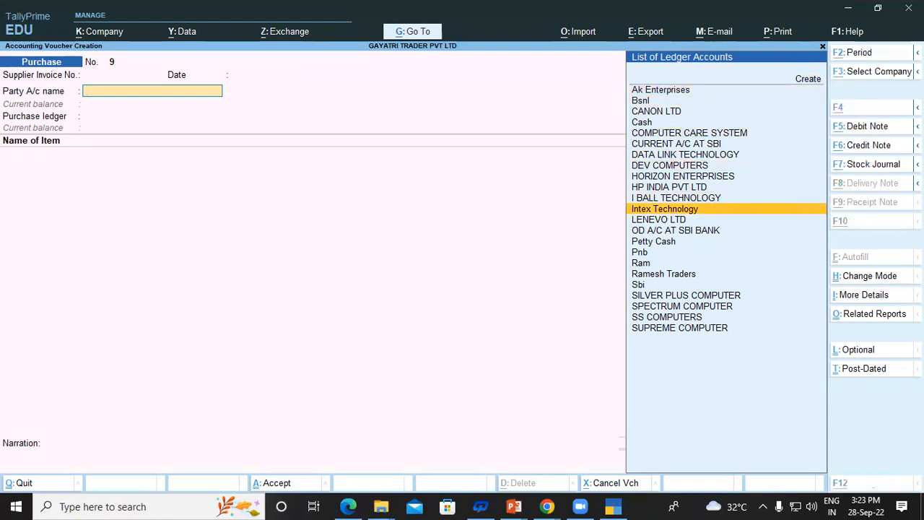
- Create a supplier ledger named Acer India Pvt Ltd under Sundry Creditors, keeping Uttar Pradesh as its state
{"action": "key", "text": "alt+c"}
{"action": "type", "text": "Acer"}
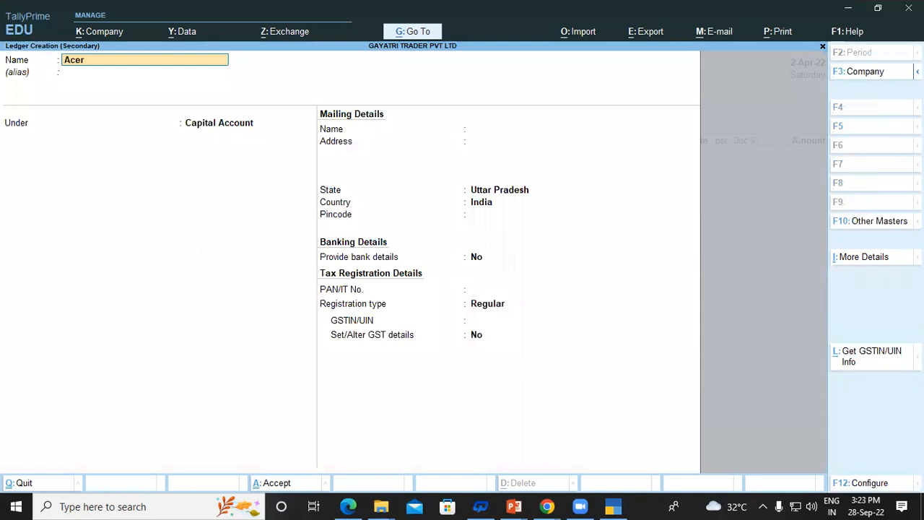
{"action": "type", "text": " India Pvt Ltd"}
{"action": "key", "text": "Return"}
{"action": "key", "text": "Return"}
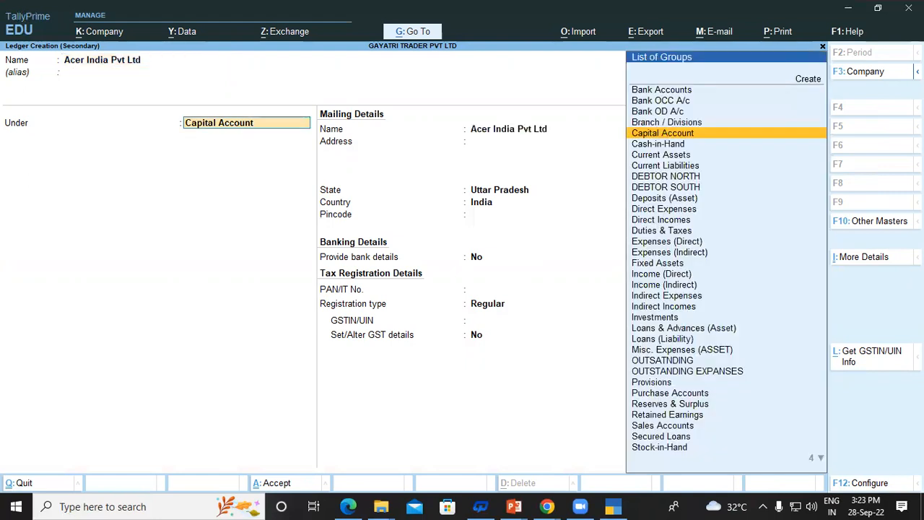
{"action": "type", "text": "Su"}
{"action": "key", "text": "Return"}
{"action": "key", "text": "Return"}
{"action": "key", "text": "Return"}
{"action": "key", "text": "Return"}
{"action": "key", "text": "Return"}
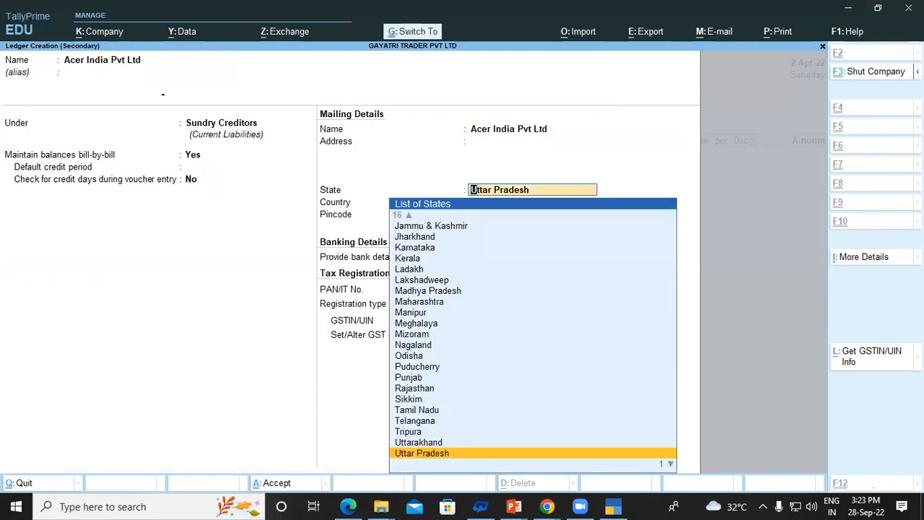
{"action": "key", "text": "ctrl+a"}
- Leave the receipt details blank, keep the default party details, and choose Purchase as the purchase ledger
{"action": "key", "text": "Return"}
{"action": "key", "text": "Return"}
{"action": "key", "text": "Return"}
{"action": "key", "text": "Return"}
{"action": "key", "text": "Return"}
{"action": "key", "text": "Return"}
{"action": "key", "text": "Return"}
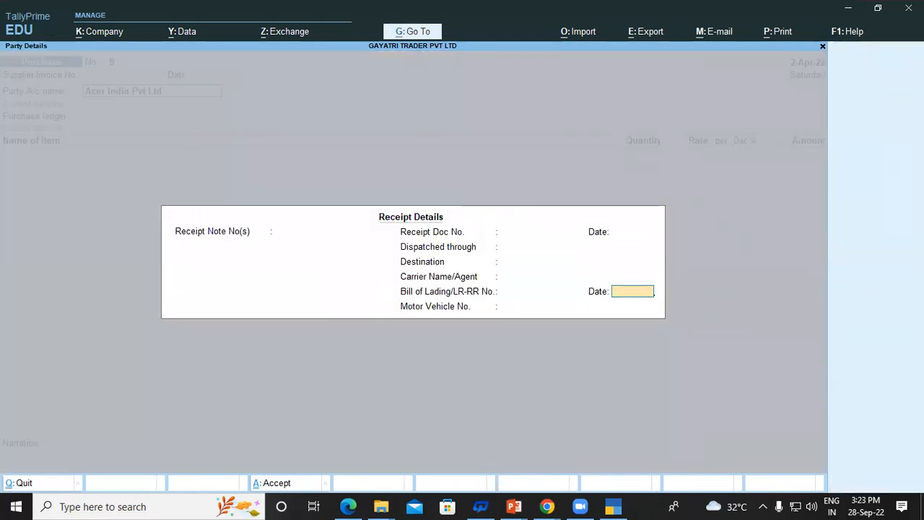
{"action": "key", "text": "Return"}
{"action": "key", "text": "Return"}
{"action": "key", "text": "Return"}
{"action": "key", "text": "Return"}
{"action": "key", "text": "Return"}
{"action": "key", "text": "Return"}
{"action": "key", "text": "Return"}
{"action": "key", "text": "Return"}
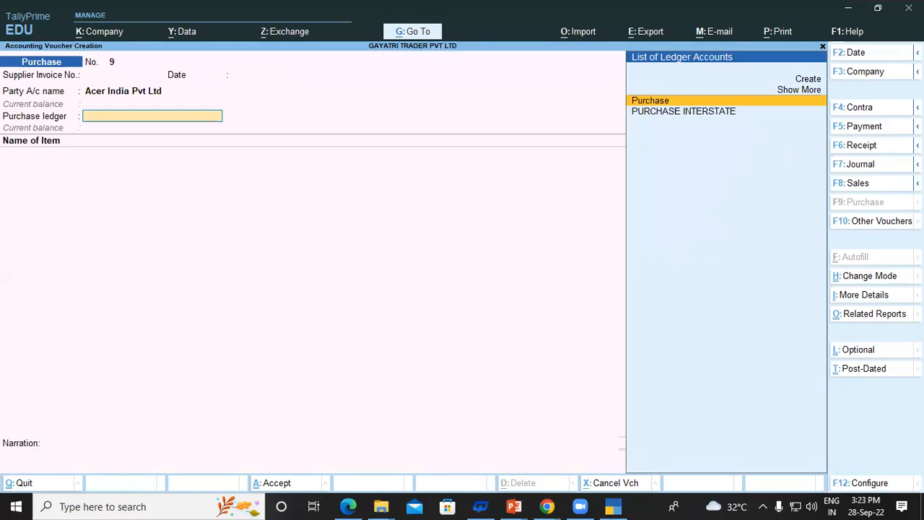
{"action": "key", "text": "Down"}
{"action": "key", "text": "Up"}
{"action": "key", "text": "Return"}
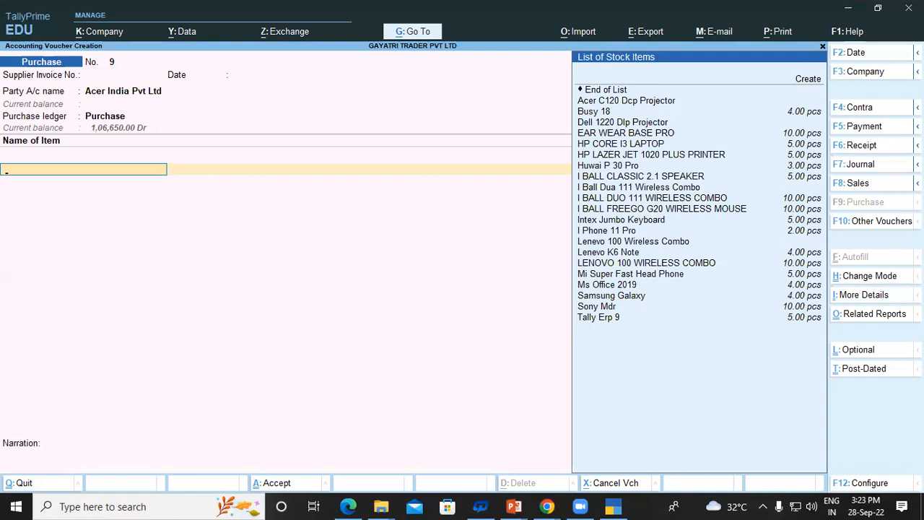
- Add the stock item Acer C120 Dcp Projector and allocate it to the Ware House location
{"action": "key", "text": "Down"}
{"action": "key", "text": "Down"}
{"action": "key", "text": "Down"}
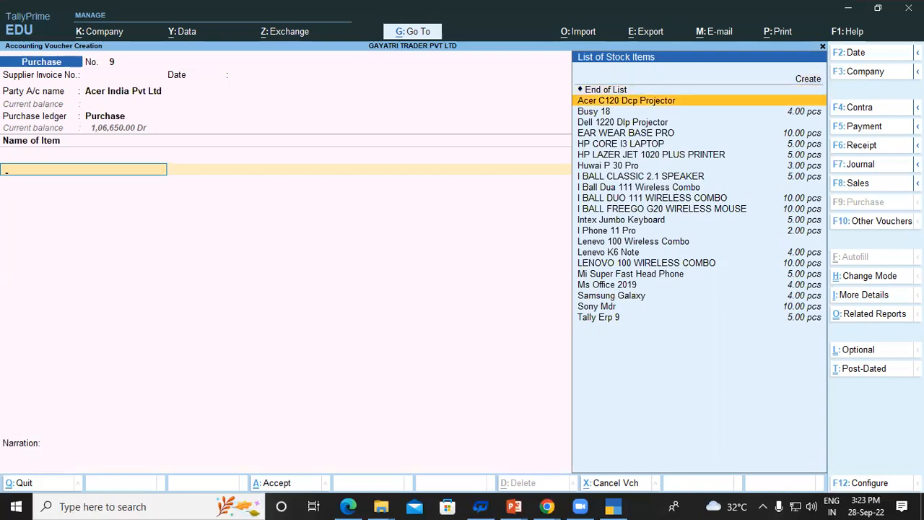
{"action": "key", "text": "Return"}
{"action": "key", "text": "Down"}
{"action": "key", "text": "Down"}
{"action": "key", "text": "Down"}
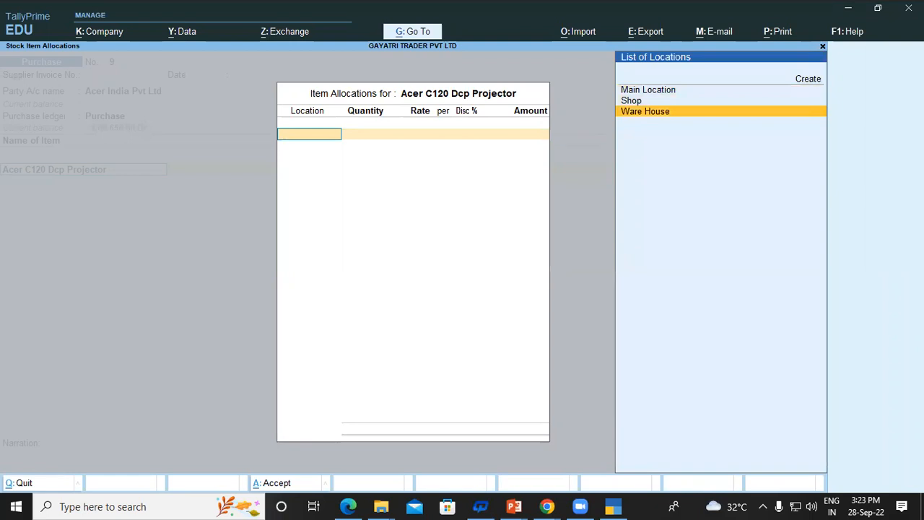
{"action": "key", "text": "Return"}
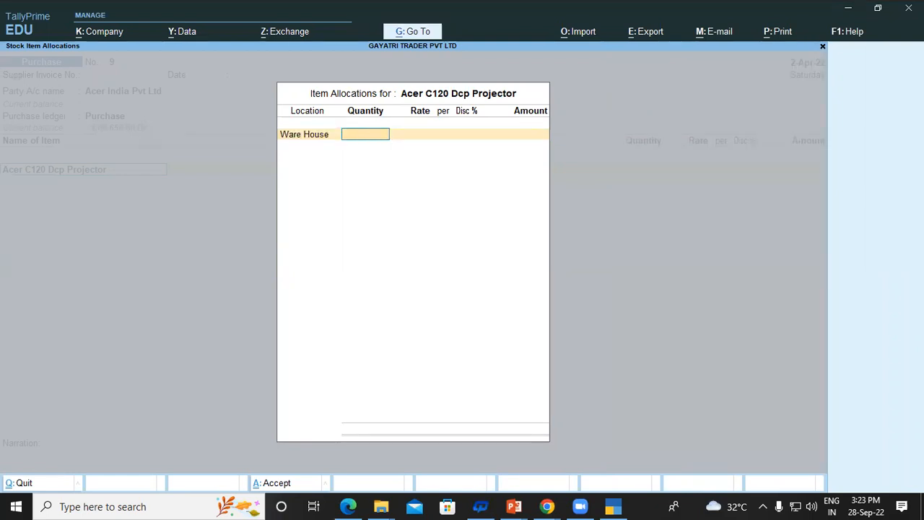
- Enter a quantity of 3 pcs, a rate of 20,000 and a 10 % discount for the projector, and complete its allocation
{"action": "type", "text": "3"}
{"action": "key", "text": "Return"}
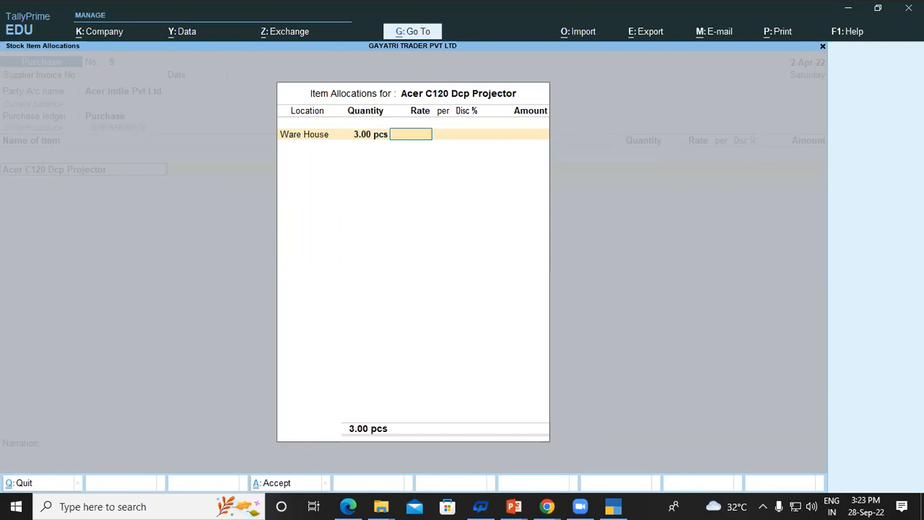
{"action": "type", "text": "20000"}
{"action": "key", "text": "Return"}
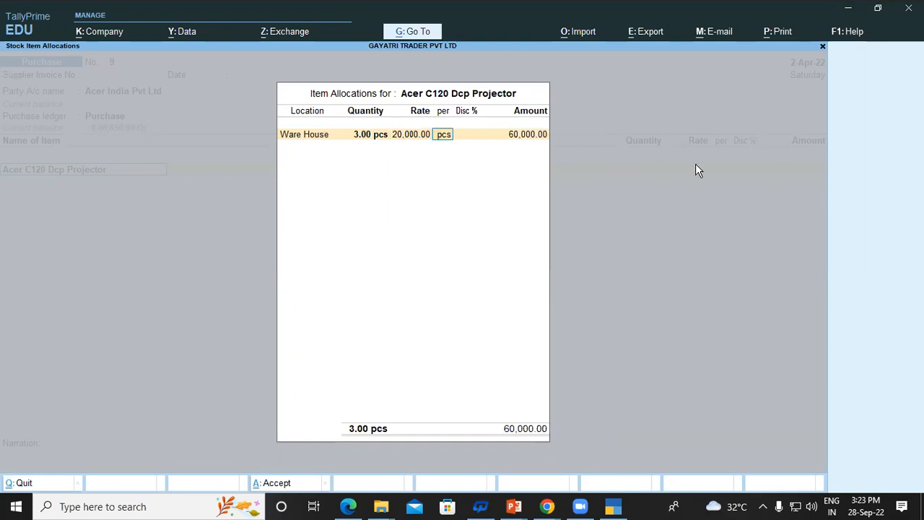
{"action": "key", "text": "Return"}
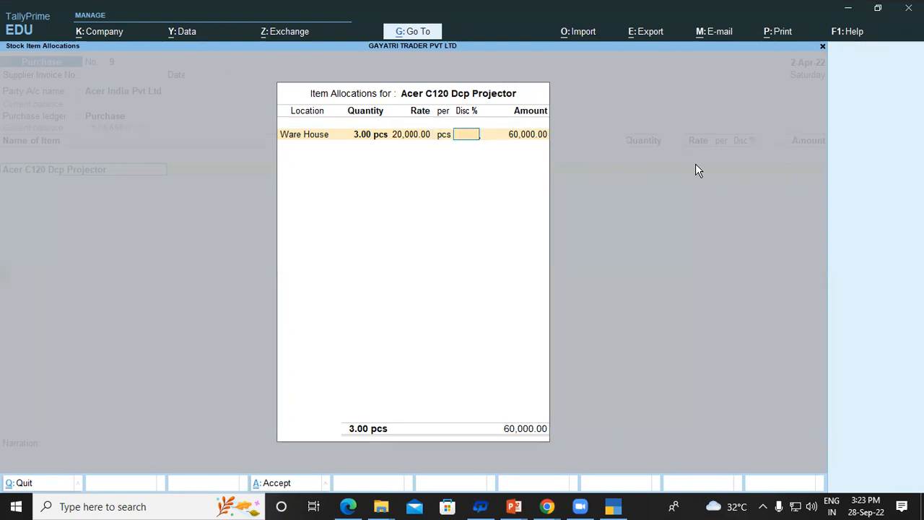
{"action": "type", "text": "10"}
{"action": "key", "text": "Return"}
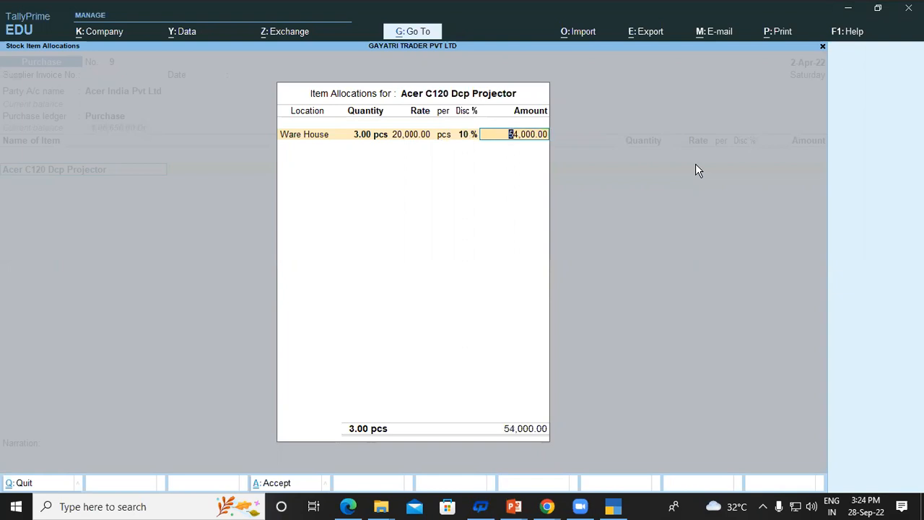
{"action": "key", "text": "Return"}
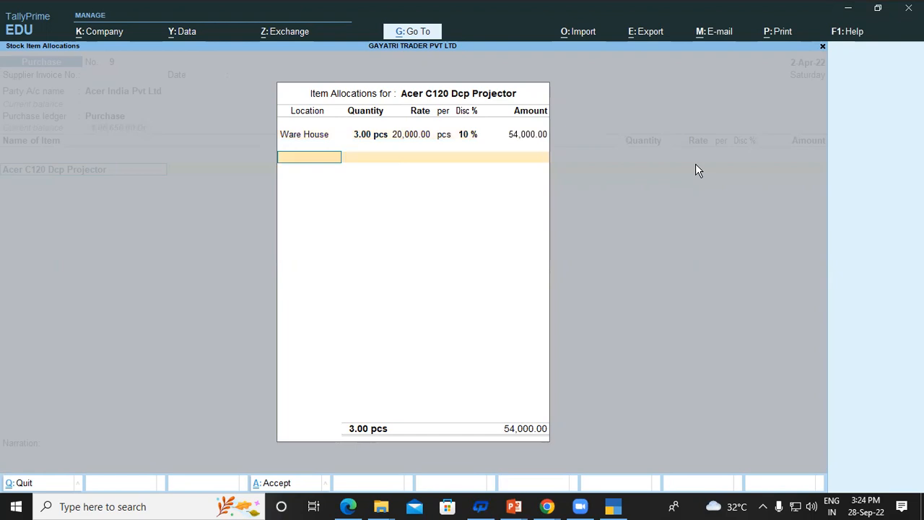
{"action": "key", "text": "Return"}
{"action": "key", "text": "Return"}
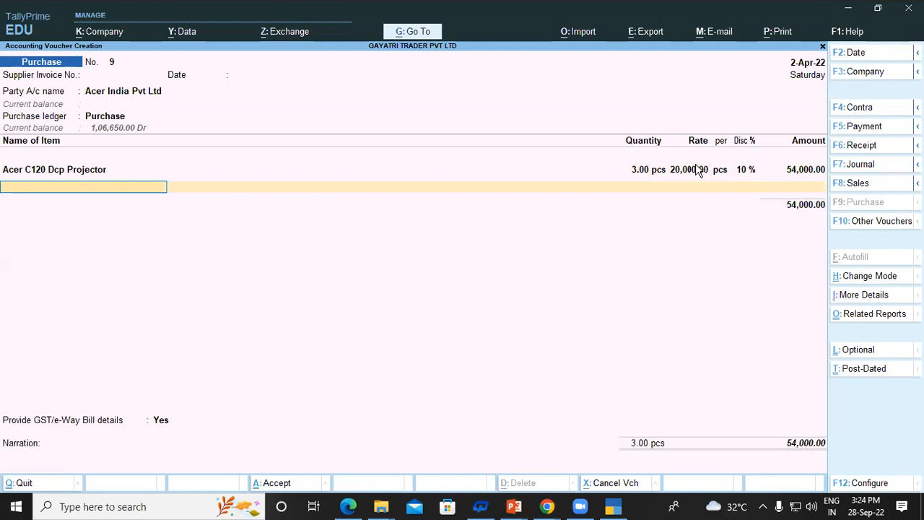
- Add the Central Tax and Sgst ledgers below the projector with their calculated amounts
{"action": "key", "text": "Return"}
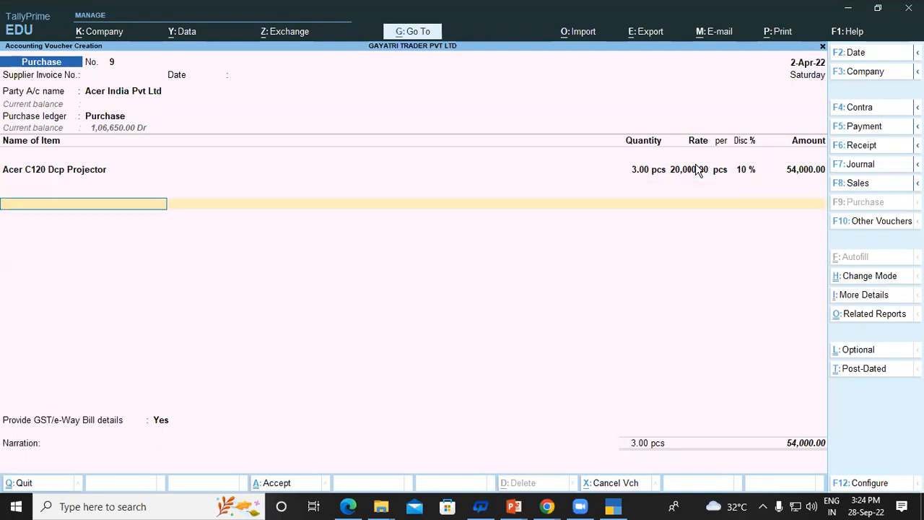
{"action": "type", "text": "C"}
{"action": "key", "text": "Down"}
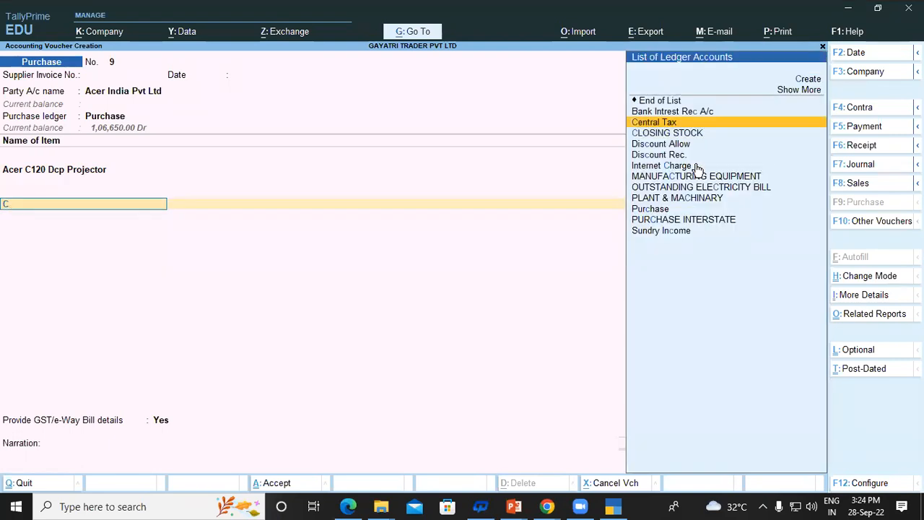
{"action": "key", "text": "Return"}
{"action": "key", "text": "Return"}
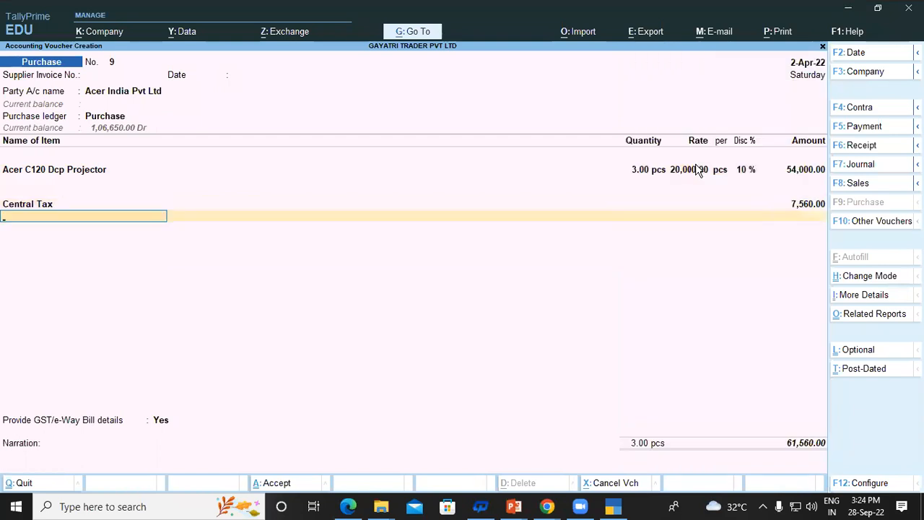
{"action": "type", "text": "Sg"}
{"action": "key", "text": "Return"}
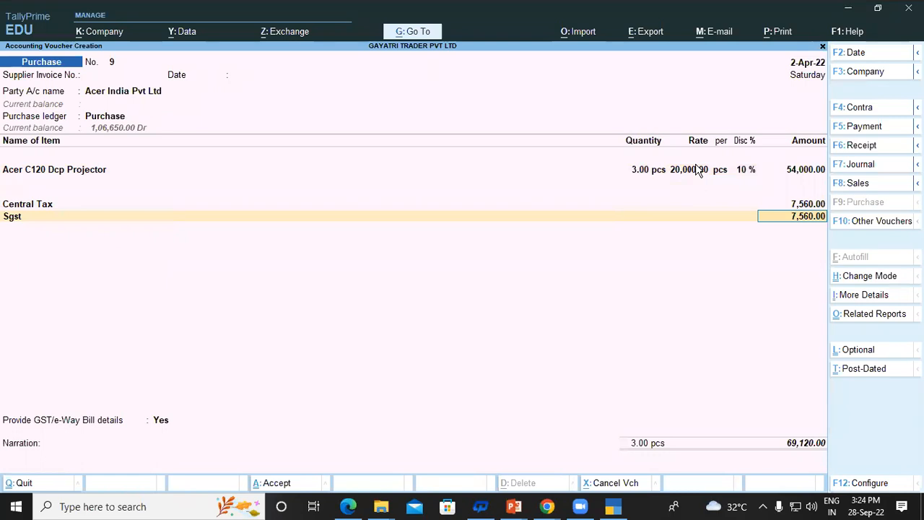
{"action": "key", "text": "Return"}
- Set Provide GST/e-Way Bill details to No and allocate the full bill amount to New Ref 9 without a due date
{"action": "key", "text": "Return"}
{"action": "key", "text": "Down"}
{"action": "key", "text": "Return"}
{"action": "key", "text": "Return"}
{"action": "key", "text": "Return"}
{"action": "key", "text": "Return"}
{"action": "key", "text": "Return"}
{"action": "key", "text": "Return"}
{"action": "key", "text": "Return"}
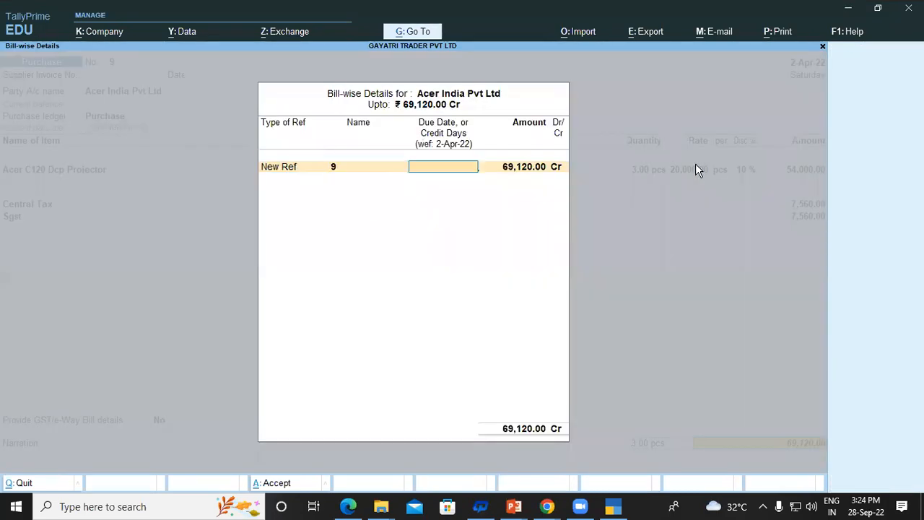
{"action": "key", "text": "Return"}
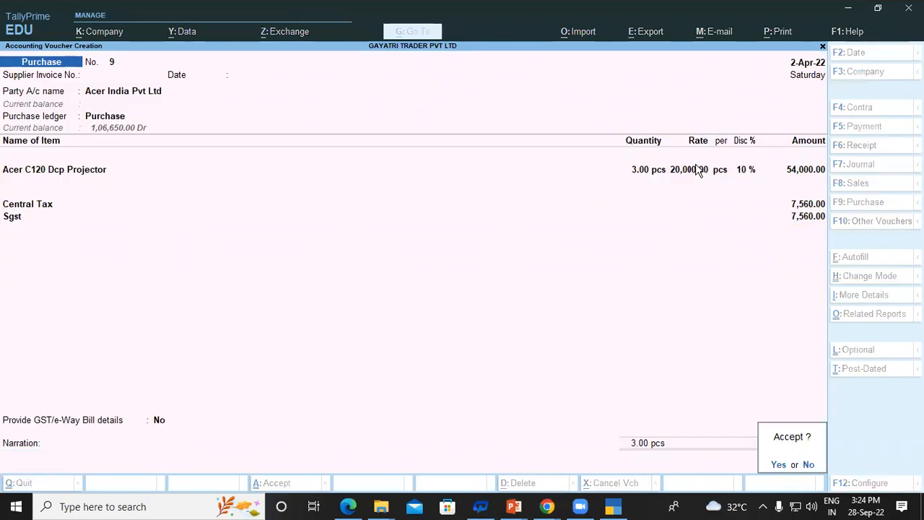
- Accept and save the completed purchase voucher from Acer India Pvt Ltd
{"action": "key", "text": "Return"}
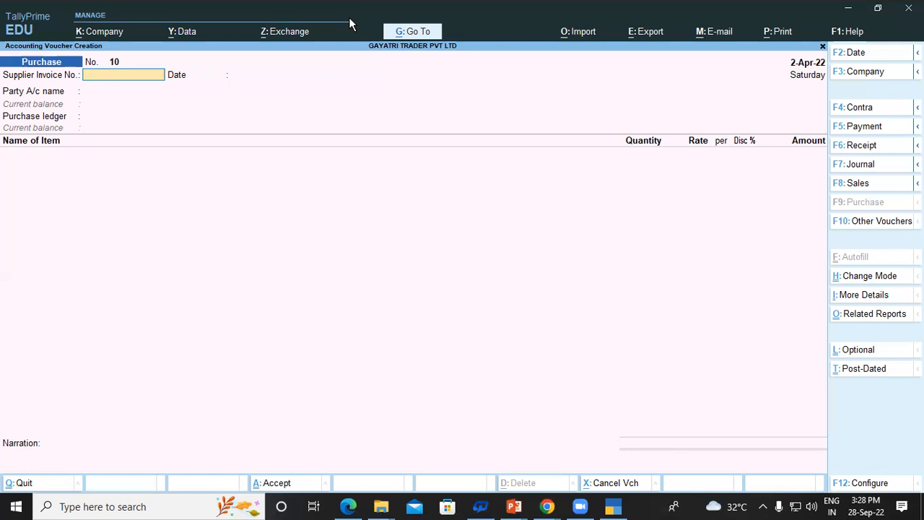
- Fill in the new purchase voucher with Acer India Pvt Ltd as the party and Purchase as the purchase ledger
{"action": "key", "text": "Return"}
{"action": "key", "text": "Return"}
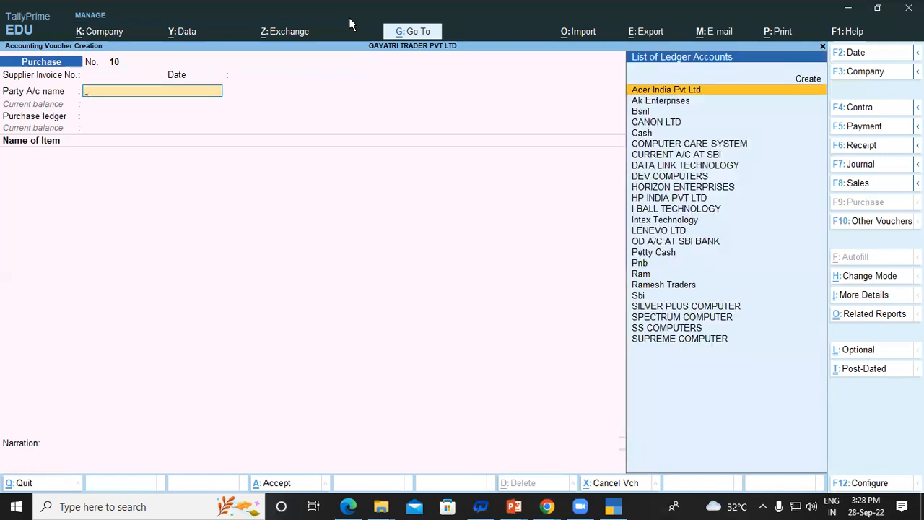
{"action": "key", "text": "Down"}
{"action": "key", "text": "Down"}
{"action": "key", "text": "Up"}
{"action": "key", "text": "Up"}
{"action": "key", "text": "Down"}
{"action": "key", "text": "Up"}
{"action": "key", "text": "Return"}
{"action": "key", "text": "Return"}
{"action": "key", "text": "Return"}
{"action": "key", "text": "Return"}
{"action": "key", "text": "Return"}
{"action": "key", "text": "Return"}
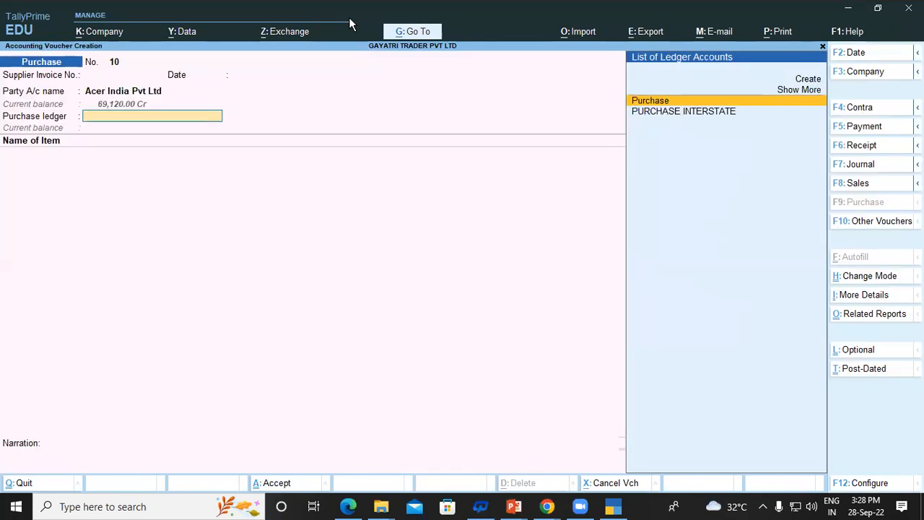
{"action": "key", "text": "Return"}
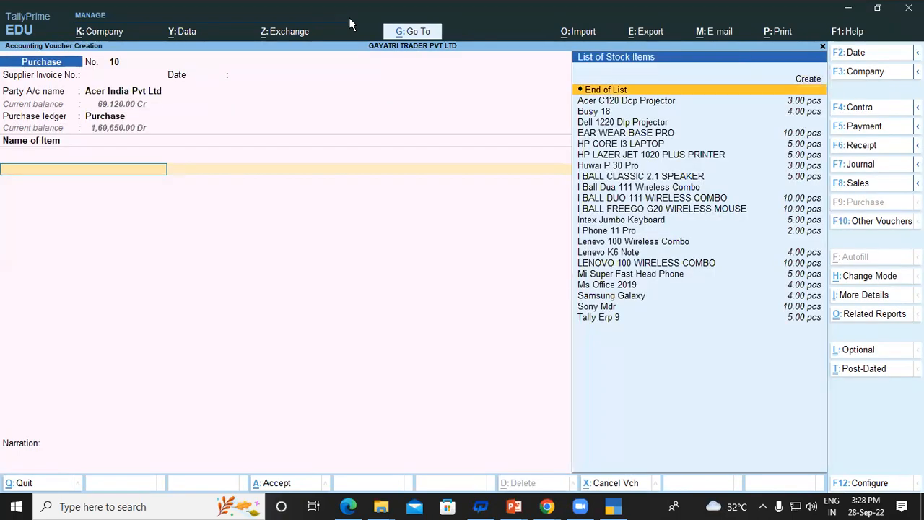
- Add the stock item Acer C120 Dcp Projector and allocate 5 pcs of it to the Shop location
{"action": "key", "text": "Return"}
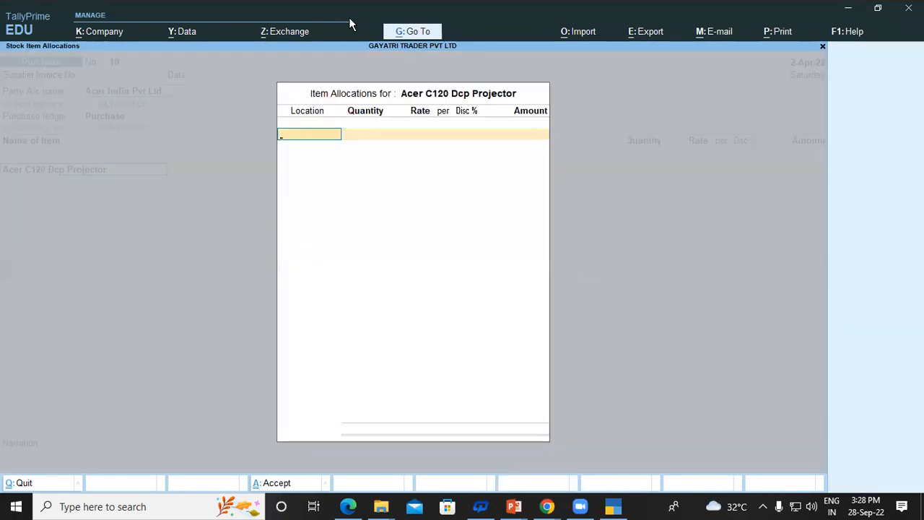
{"action": "key", "text": "Down"}
{"action": "key", "text": "Down"}
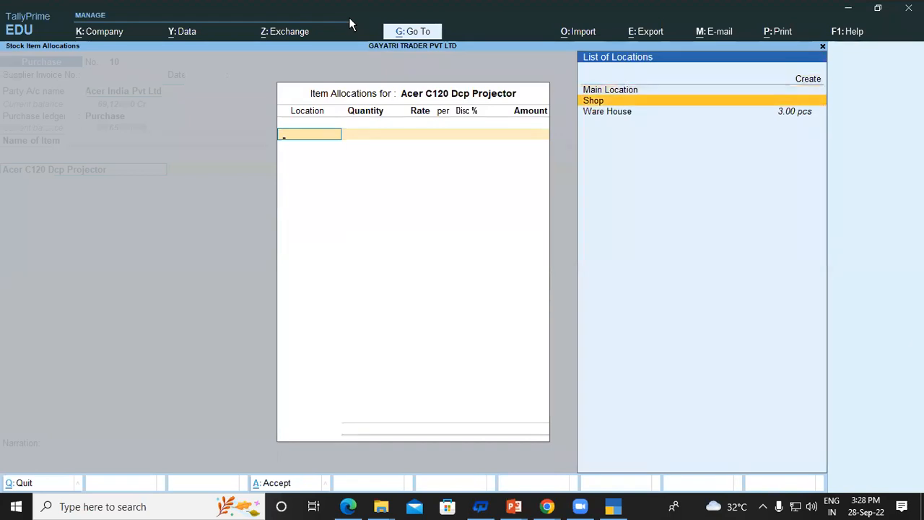
{"action": "key", "text": "Return"}
{"action": "type", "text": "5"}
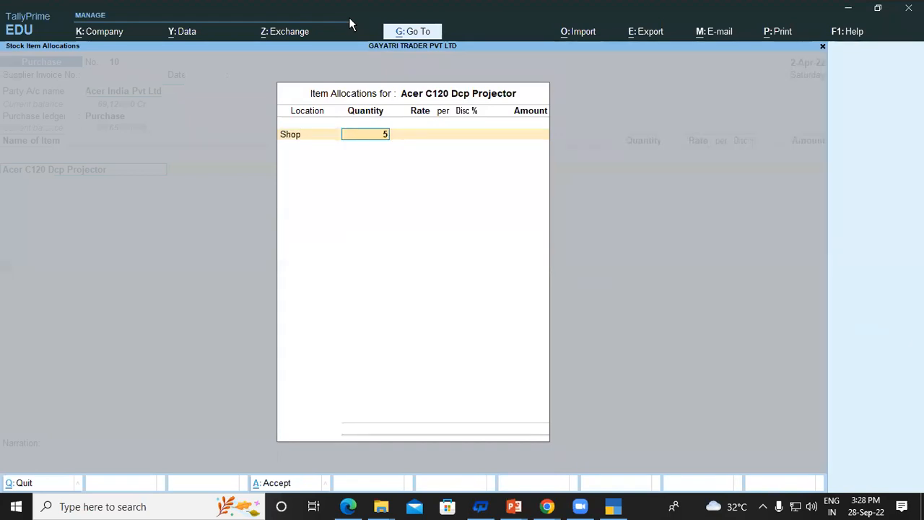
{"action": "key", "text": "Return"}
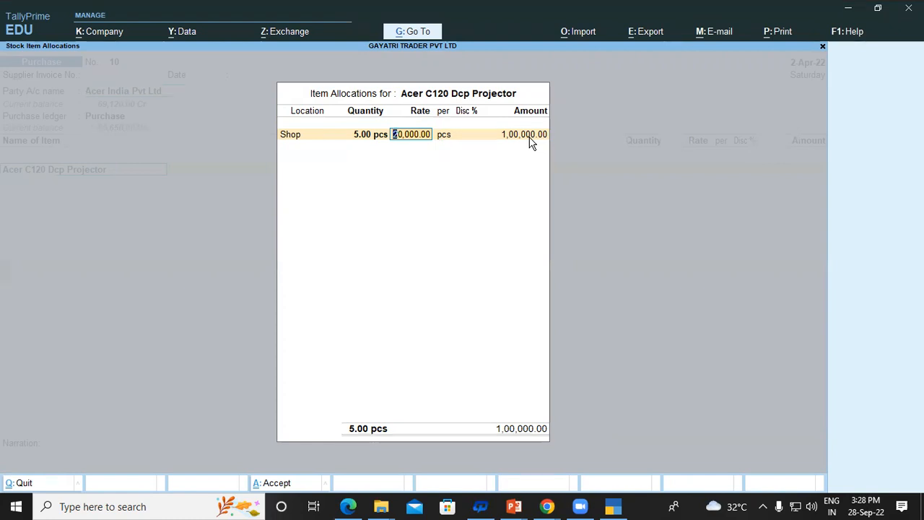
- Set the projector's rate to 22,555.66 per pcs without a discount, and finish the item list
{"action": "type", "text": "2"}
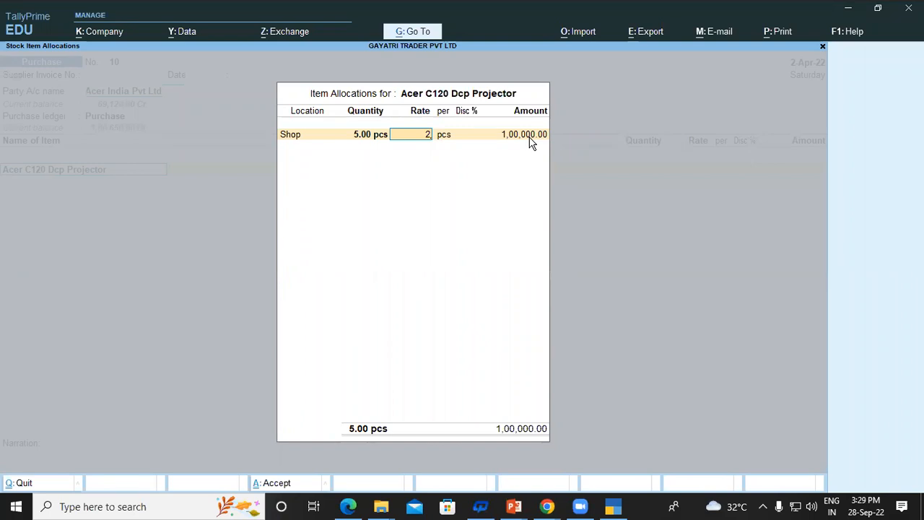
{"action": "type", "text": "2555.66"}
{"action": "key", "text": "Return"}
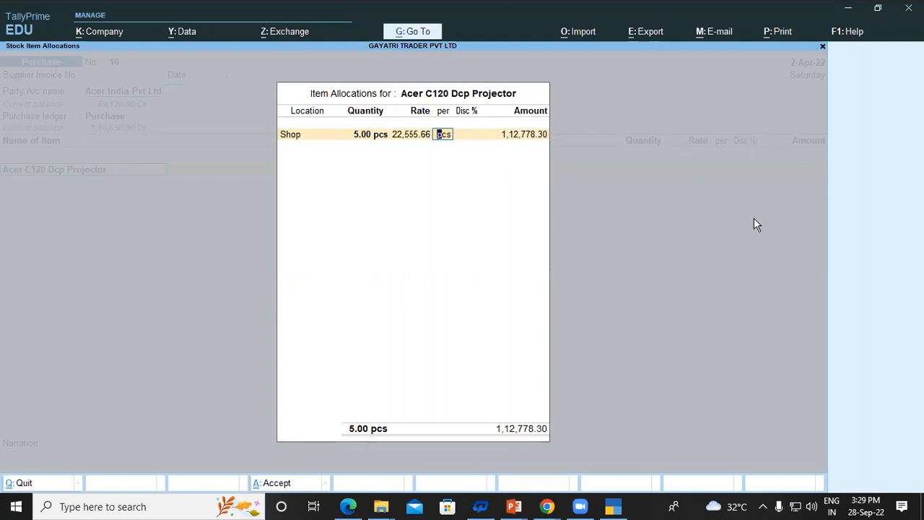
{"action": "key", "text": "Return"}
{"action": "key", "text": "Return"}
{"action": "key", "text": "Return"}
{"action": "key", "text": "Return"}
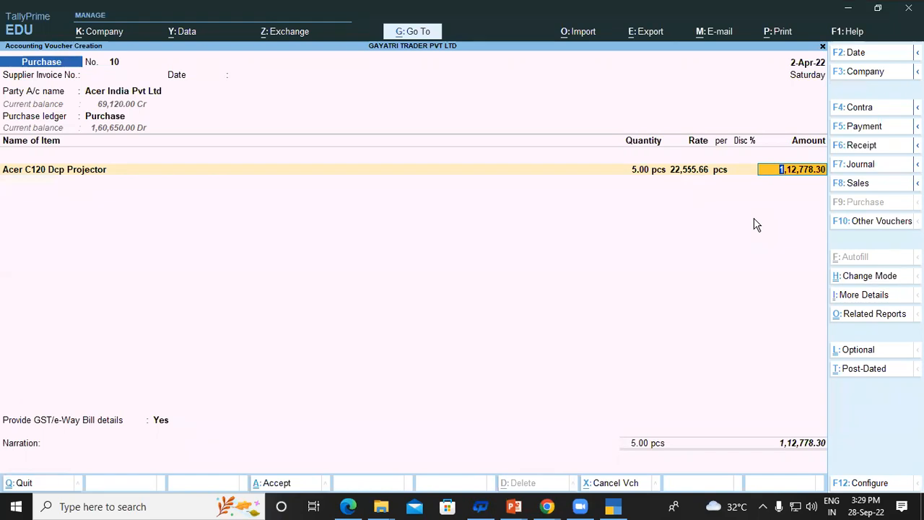
{"action": "key", "text": "Return"}
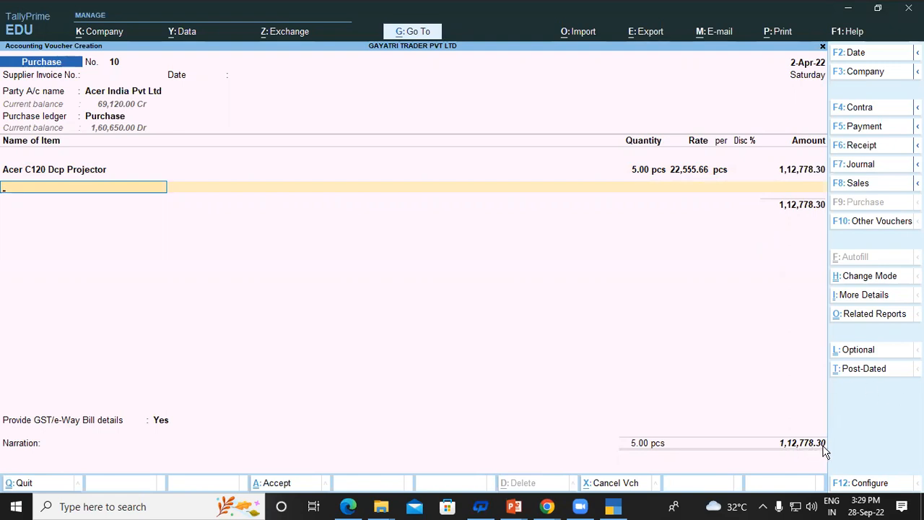
{"action": "key", "text": "Return"}
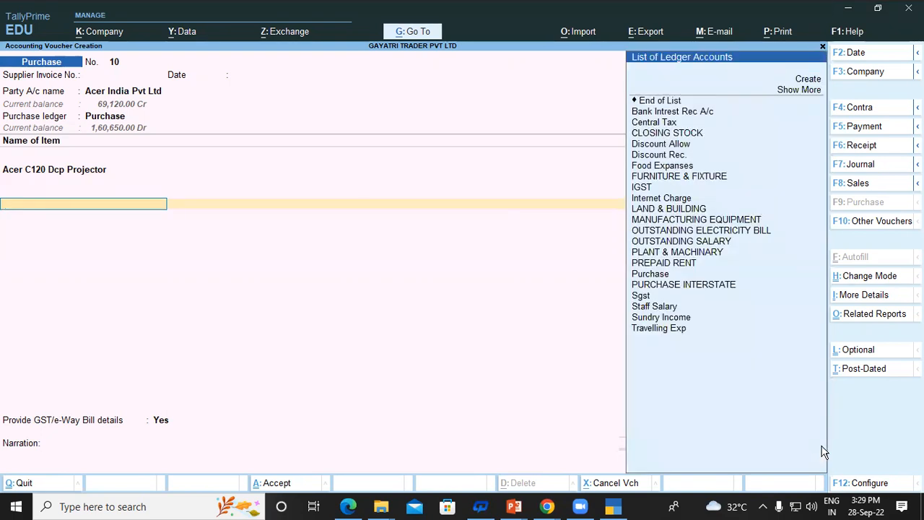
- Create a ledger named Round Off under the Indirect Expenses group from within the voucher
{"action": "key", "text": "alt+c"}
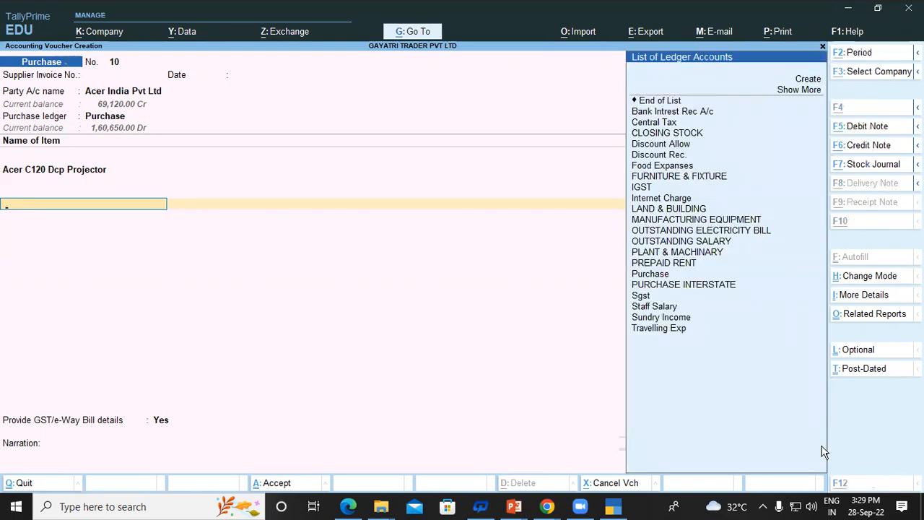
{"action": "type", "text": "Roun"}
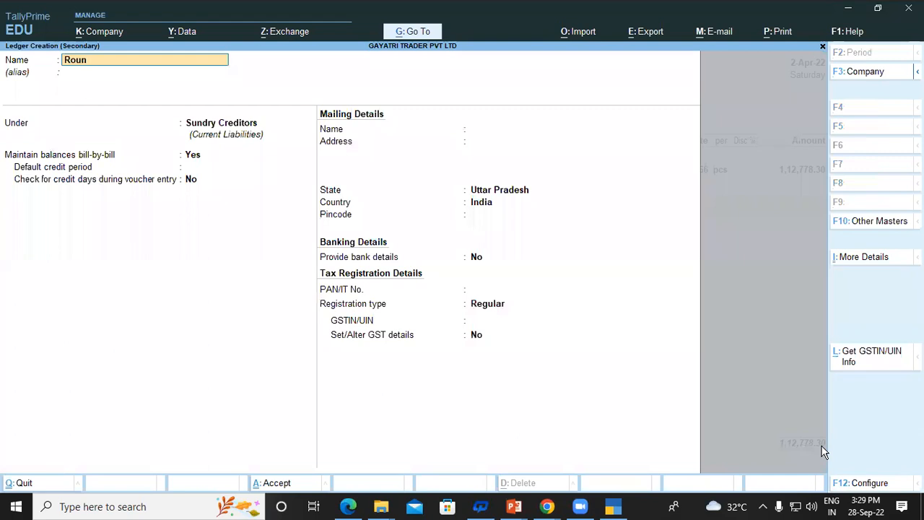
{"action": "type", "text": "d off"}
{"action": "key", "text": "Return"}
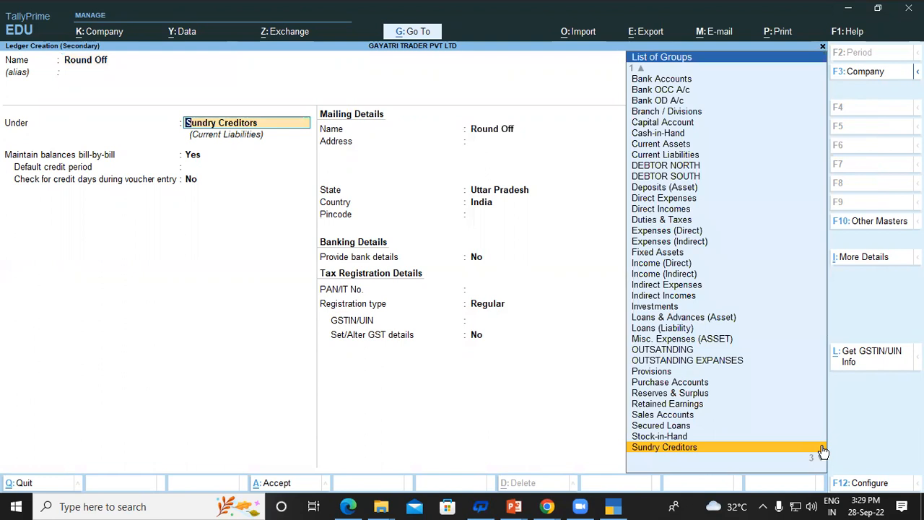
{"action": "type", "text": "i"}
{"action": "key", "text": "Down"}
{"action": "key", "text": "Down"}
{"action": "key", "text": "Return"}
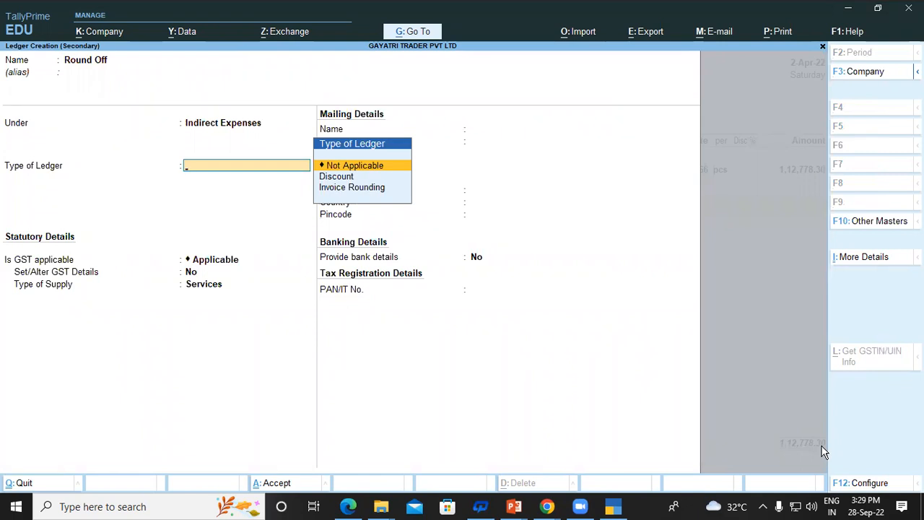
- Set the ledger type to Invoice Rounding with Normal Rounding and a rounding limit of 1, and save the ledger
{"action": "key", "text": "Down"}
{"action": "key", "text": "Down"}
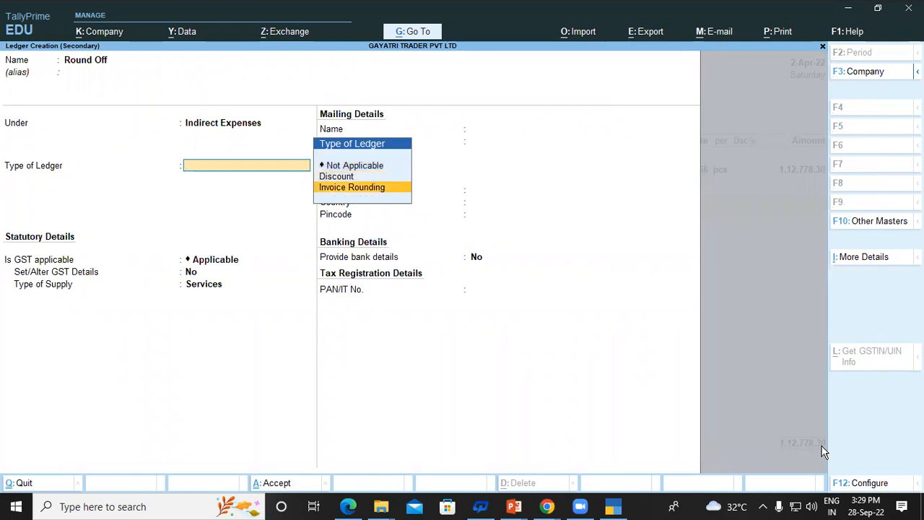
{"action": "key", "text": "Return"}
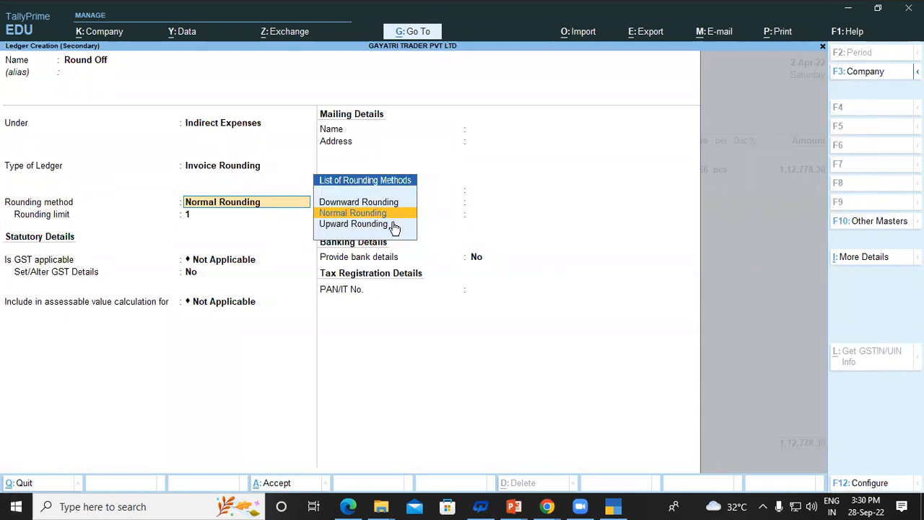
{"action": "key", "text": "Up"}
{"action": "key", "text": "Down"}
{"action": "key", "text": "Return"}
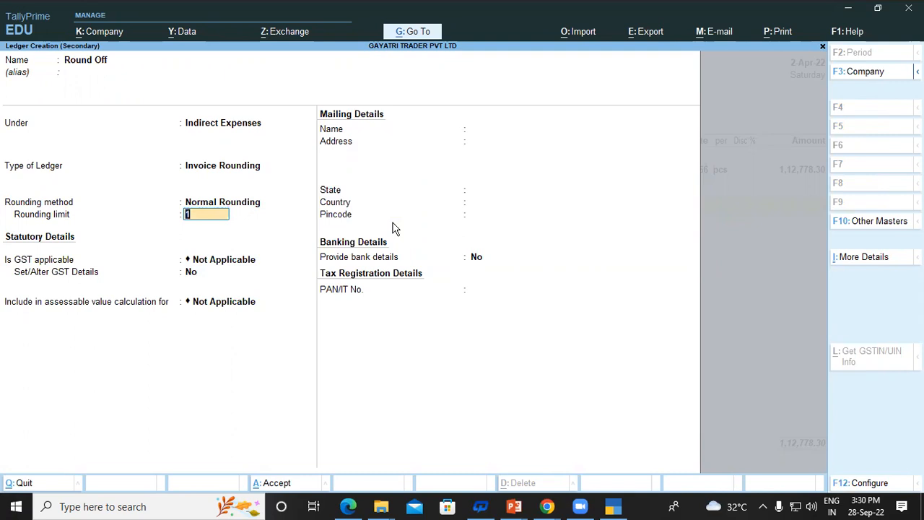
{"action": "key", "text": "Return"}
{"action": "key", "text": "Return"}
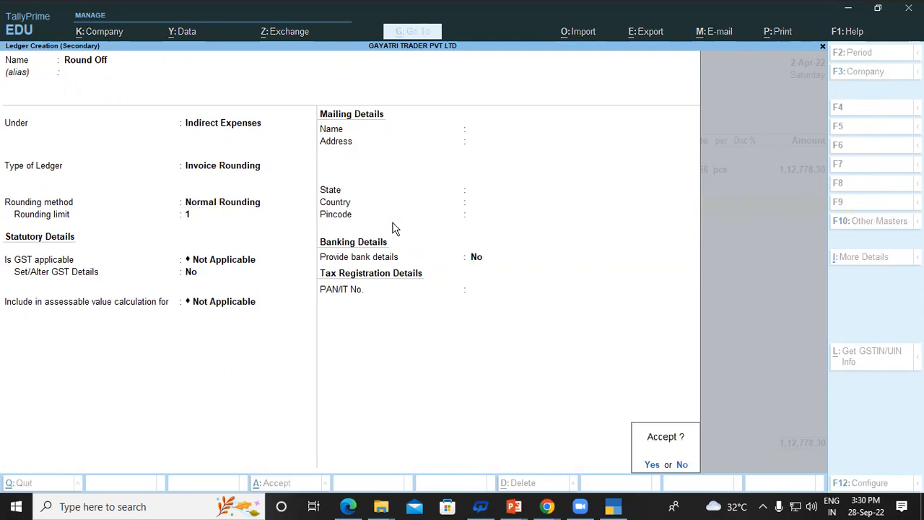
{"action": "key", "text": "Return"}
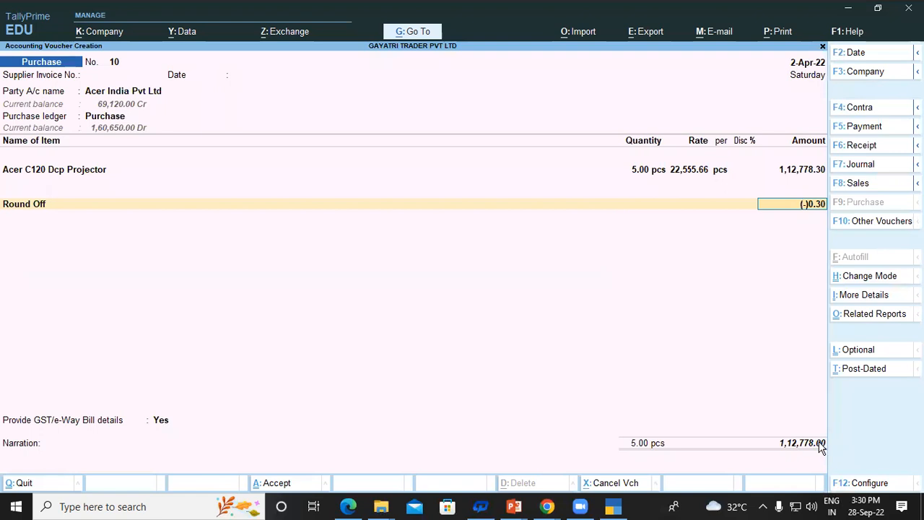
- Alter the Round Off ledger's rounding method to Downward Rounding and apply it to the voucher
{"action": "key", "text": "BackSpace"}
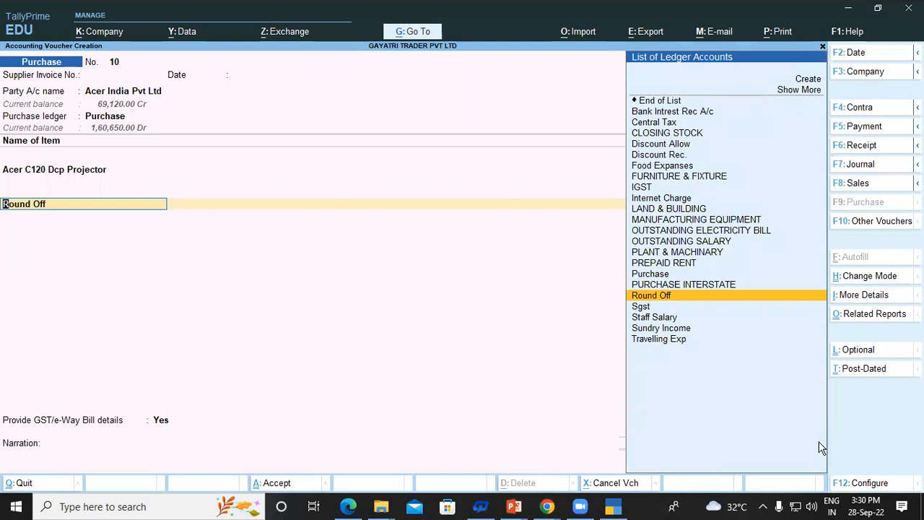
{"action": "key", "text": "ctrl+Return"}
{"action": "key", "text": "Return"}
{"action": "key", "text": "Return"}
{"action": "key", "text": "Return"}
{"action": "key", "text": "Return"}
{"action": "key", "text": "Up"}
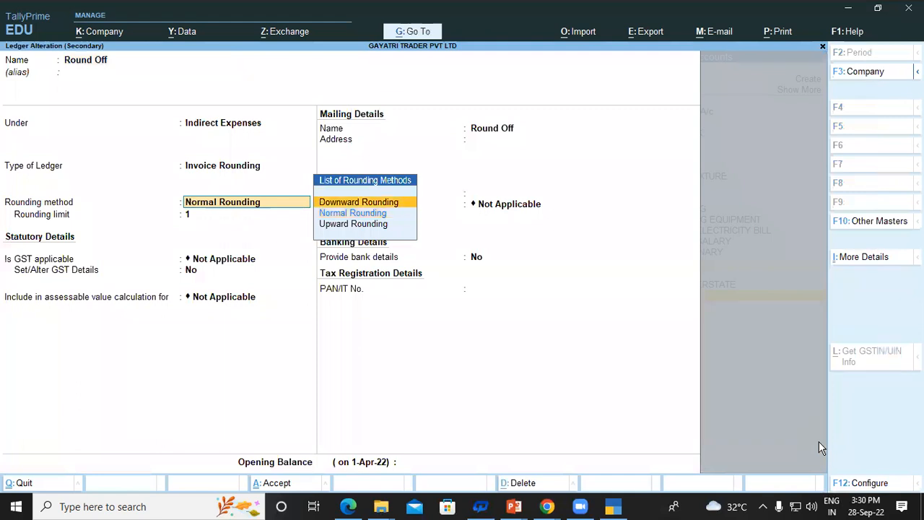
{"action": "key", "text": "Return"}
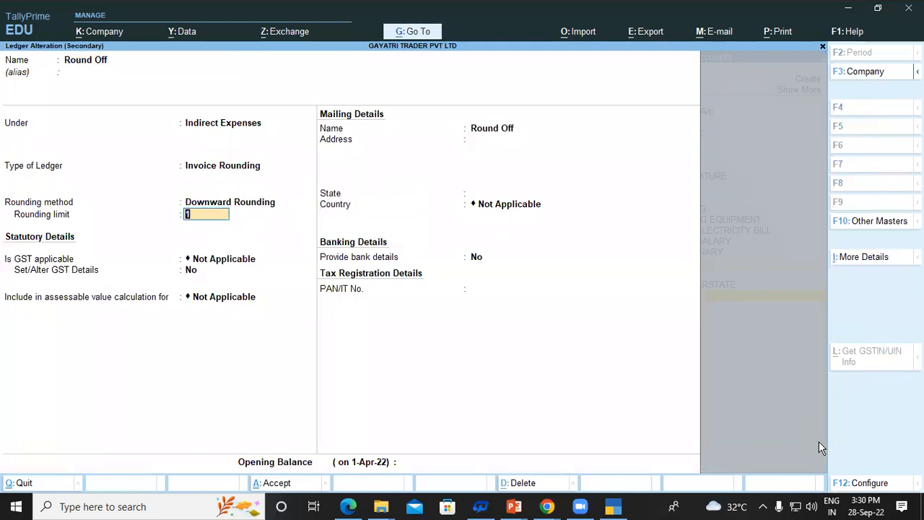
{"action": "key", "text": "Return"}
{"action": "key", "text": "Return"}
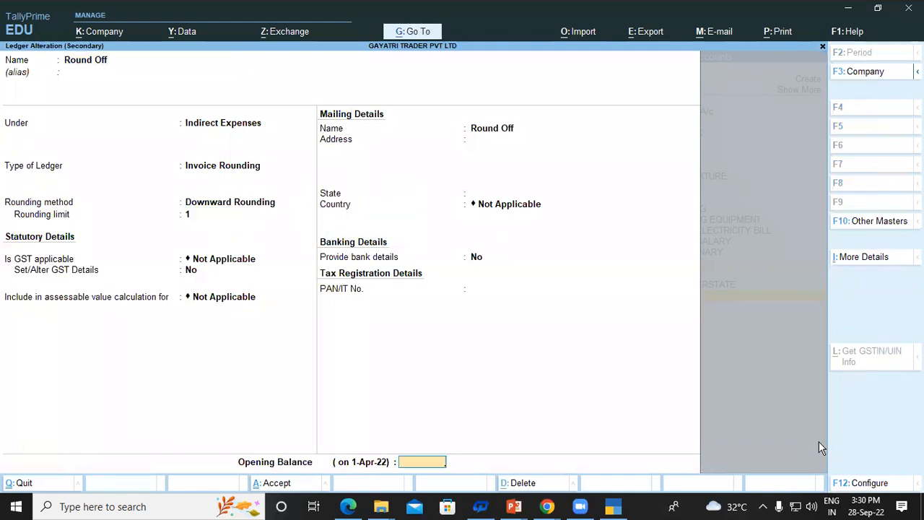
{"action": "key", "text": "Return"}
{"action": "key", "text": "Return"}
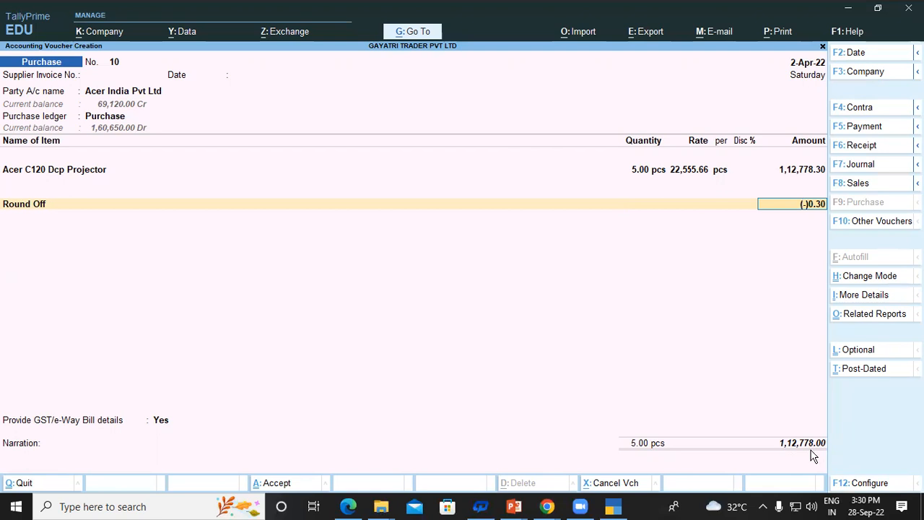
- Alter the Round Off ledger's rounding method to Upward Rounding and apply it to the voucher
{"action": "key", "text": "BackSpace"}
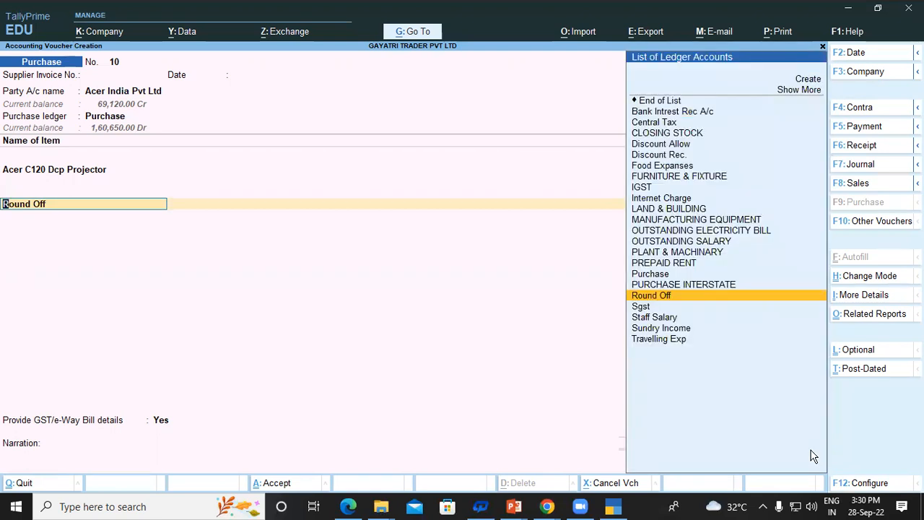
{"action": "key", "text": "ctrl+Return"}
{"action": "key", "text": "Return"}
{"action": "key", "text": "Return"}
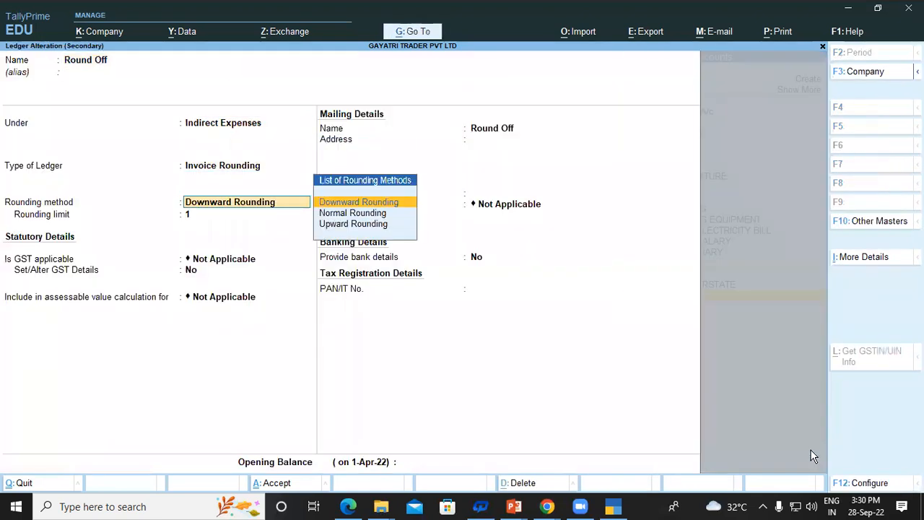
{"action": "key", "text": "Down"}
{"action": "key", "text": "Down"}
{"action": "key", "text": "Return"}
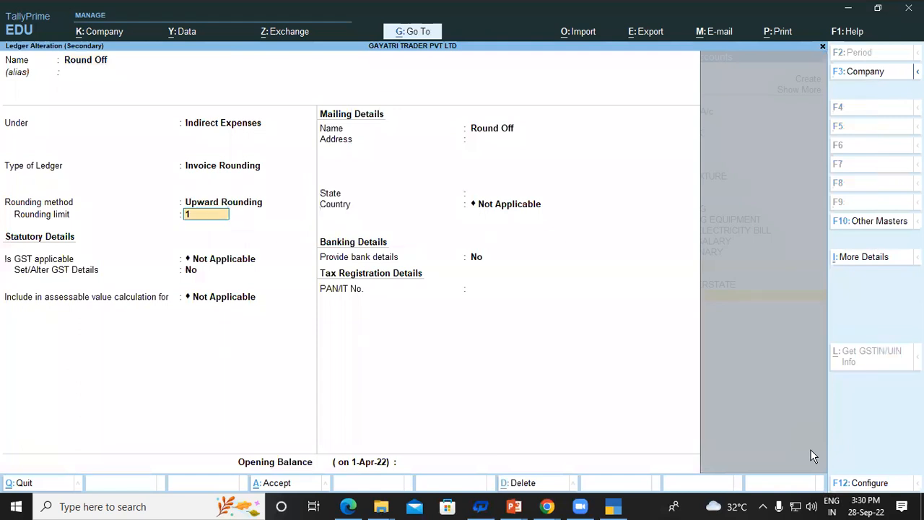
{"action": "key", "text": "Return"}
{"action": "key", "text": "Return"}
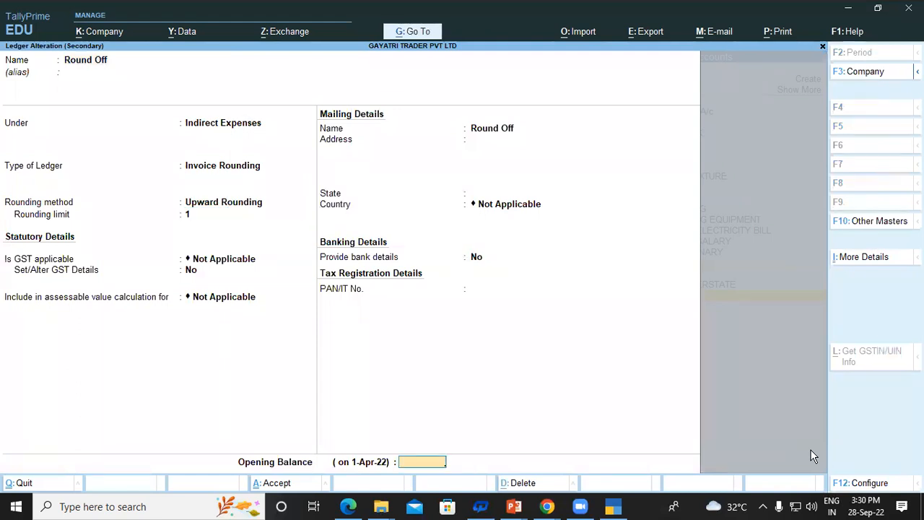
{"action": "key", "text": "Return"}
{"action": "key", "text": "Return"}
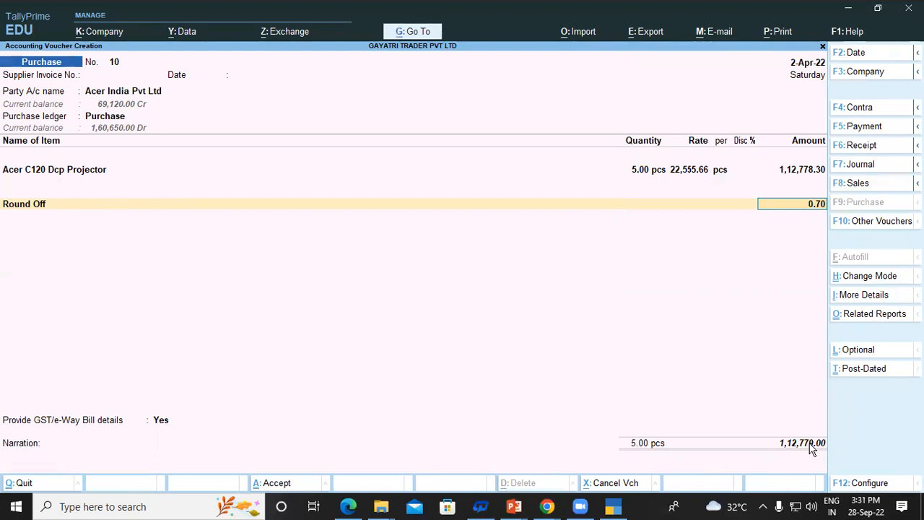
- Discard the unsaved purchase voucher containing the round-off entry and return to a blank purchase voucher
{"action": "key", "text": "BackSpace"}
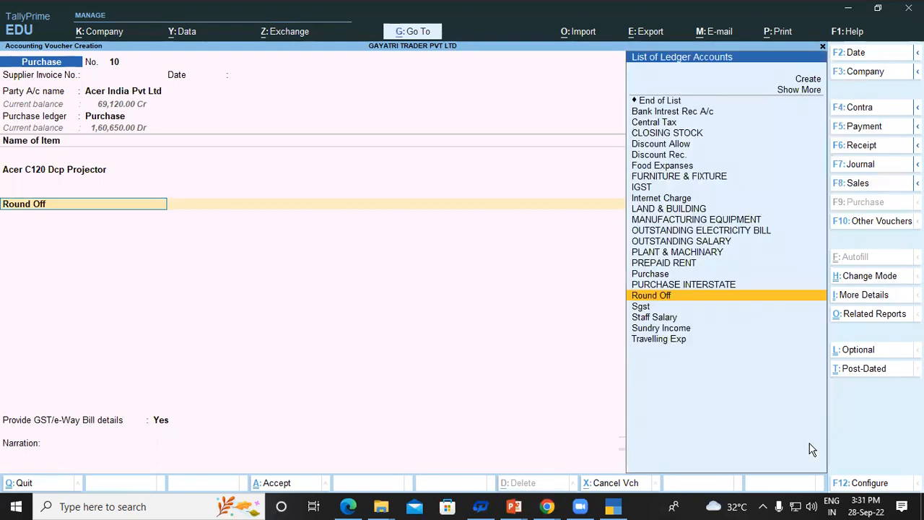
{"action": "key", "text": "BackSpace"}
{"action": "key", "text": "Escape"}
{"action": "key", "text": "Return"}
{"action": "key", "text": "Return"}
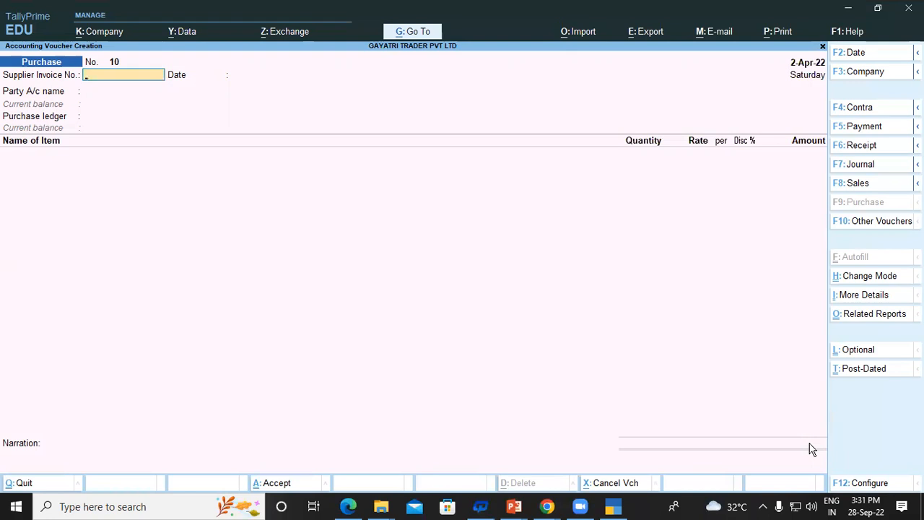
{"action": "key", "text": "Return"}
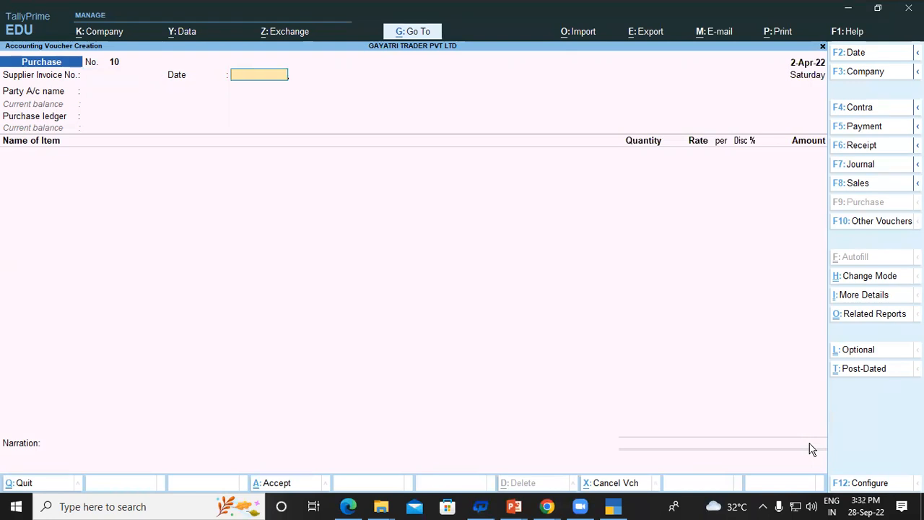
- Enter supplier invoice number tax-756 dated 2-Apr-22 in the purchase voucher
{"action": "key", "text": "BackSpace"}
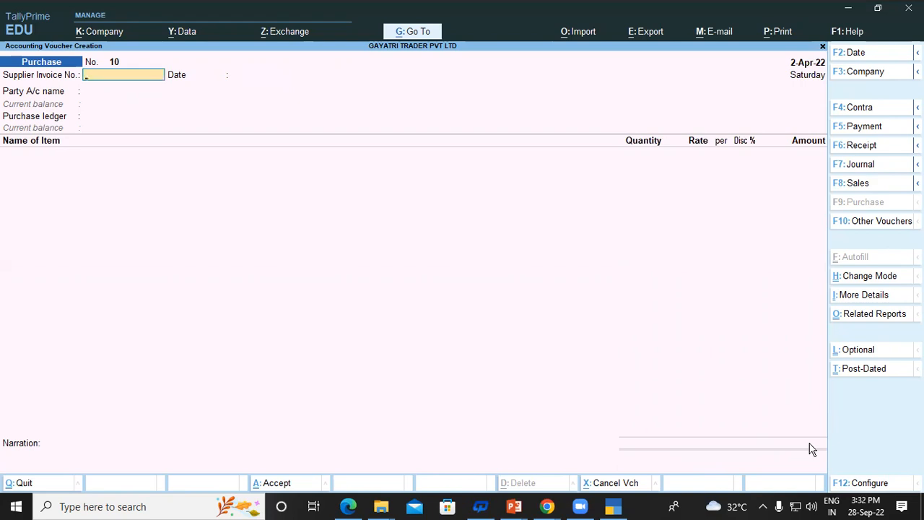
{"action": "type", "text": "tax-756"}
{"action": "key", "text": "Return"}
{"action": "key", "text": "Return"}
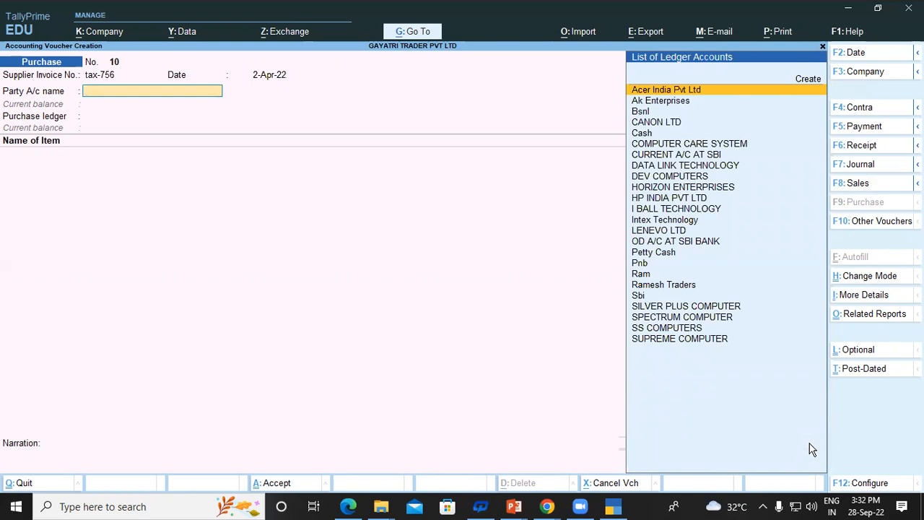
- Create a party ledger named Asus Peripherals under Sundry Creditors, keeping bill-by-bill balances and the default credit settings
{"action": "key", "text": "alt+c"}
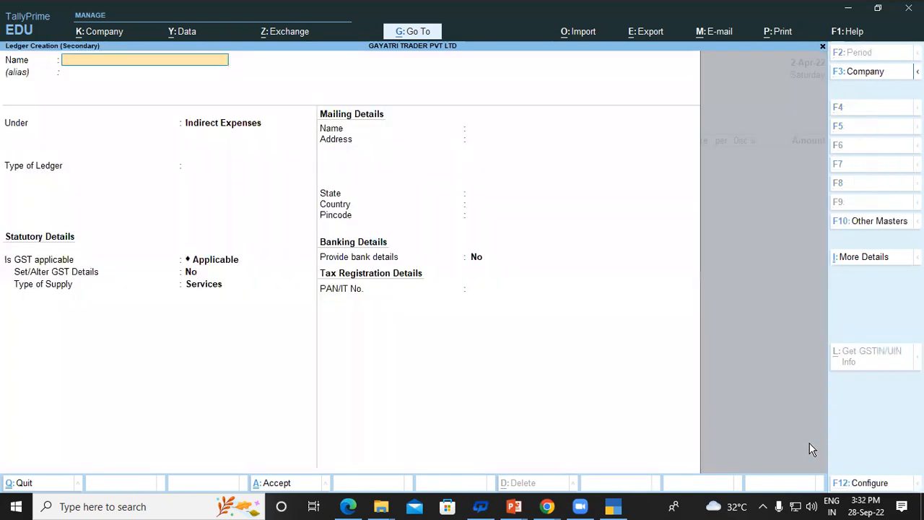
{"action": "type", "text": "Asus Peripe"}
{"action": "key", "text": "BackSpace"}
{"action": "type", "text": "herals"}
{"action": "key", "text": "Return"}
{"action": "type", "text": "S"}
{"action": "key", "text": "Down"}
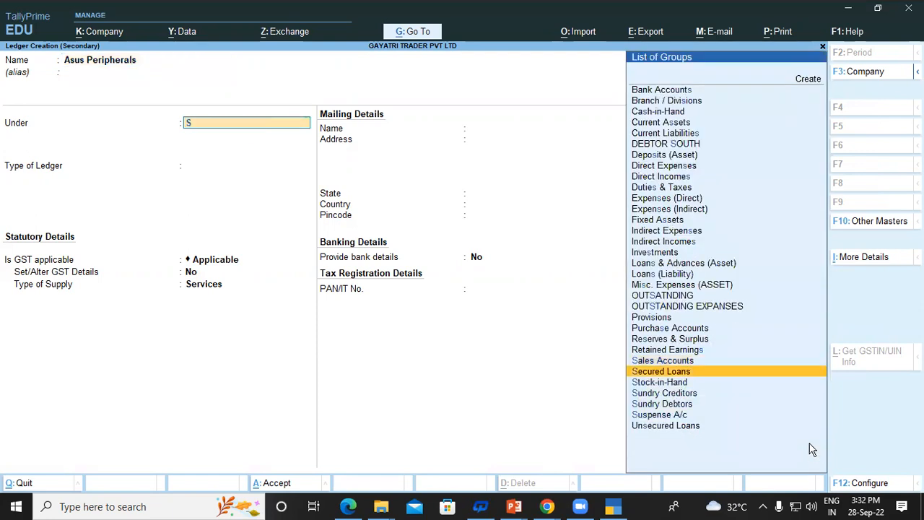
{"action": "key", "text": "Down"}
{"action": "key", "text": "Down"}
{"action": "key", "text": "Return"}
{"action": "key", "text": "Return"}
{"action": "key", "text": "Return"}
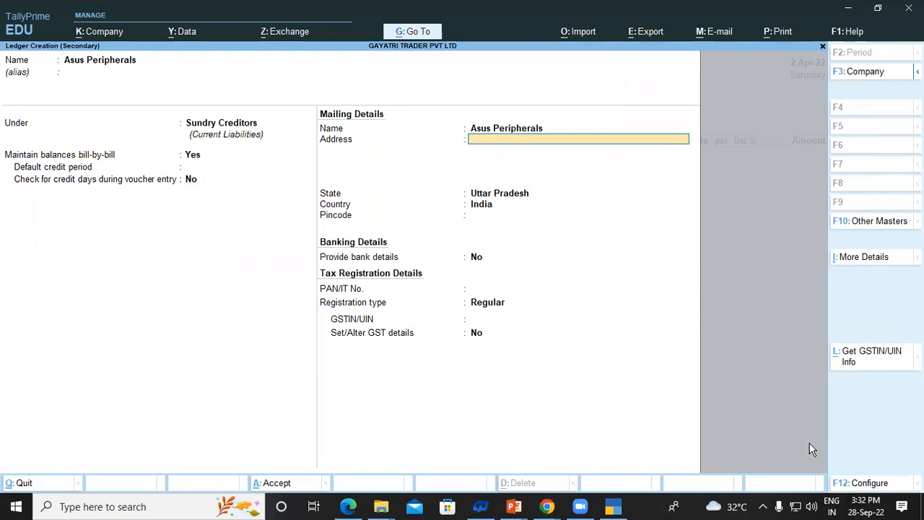
- Set the new ledger's address to Kanpur, Uttar Pradesh, keep Regular registration without a GSTIN, and save the ledger
{"action": "type", "text": "Kanpu"}
{"action": "key", "text": "Return"}
{"action": "key", "text": "Return"}
{"action": "key", "text": "Return"}
{"action": "key", "text": "Return"}
{"action": "key", "text": "Return"}
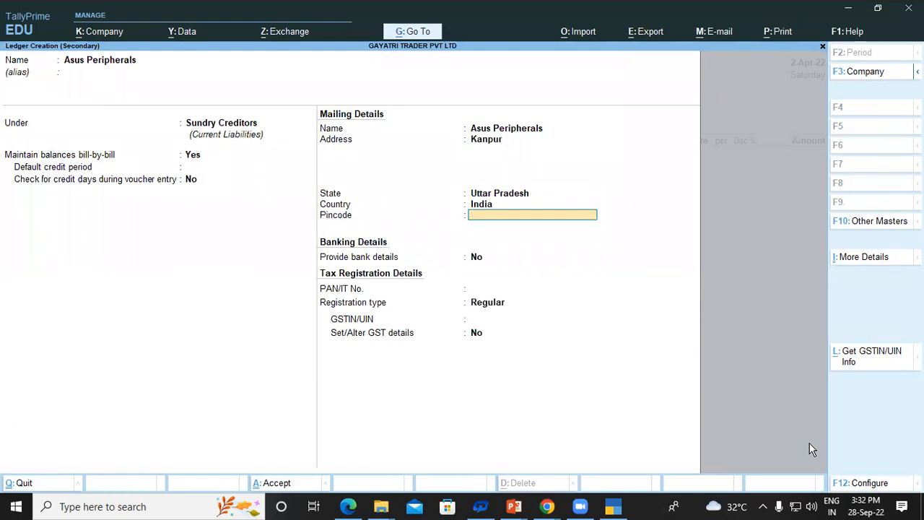
{"action": "key", "text": "Return"}
{"action": "key", "text": "Return"}
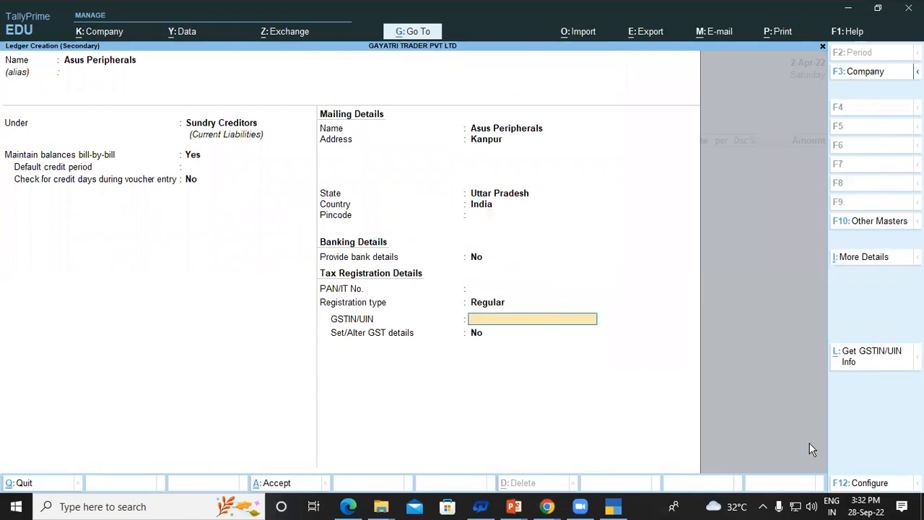
{"action": "key", "text": "Return"}
{"action": "key", "text": "Return"}
{"action": "key", "text": "Return"}
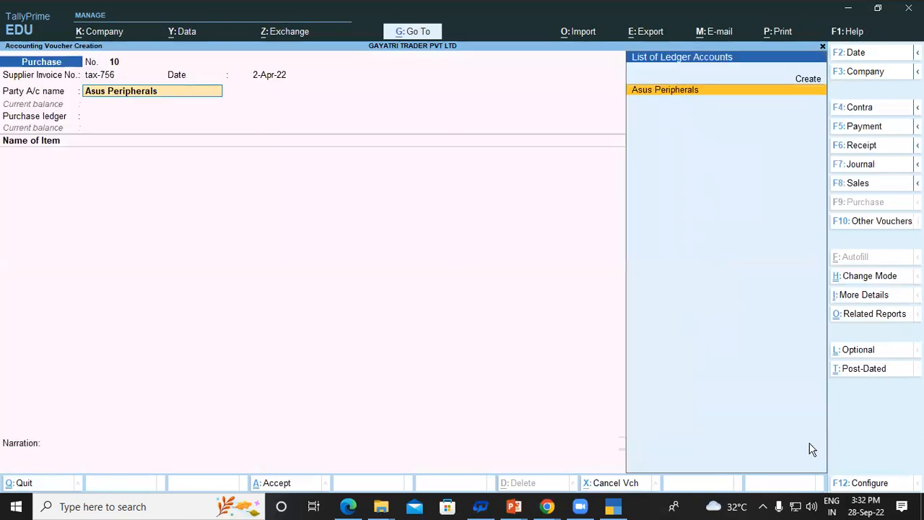
- Use Asus Peripherals as the voucher's party with its default receipt and supplier details, and choose the Purchase ledger
{"action": "key", "text": "Return"}
{"action": "key", "text": "Return"}
{"action": "key", "text": "ctrl+a"}
{"action": "key", "text": "Return"}
{"action": "key", "text": "Return"}
{"action": "key", "text": "Return"}
{"action": "key", "text": "Return"}
{"action": "key", "text": "Return"}
{"action": "key", "text": "Return"}
{"action": "key", "text": "Return"}
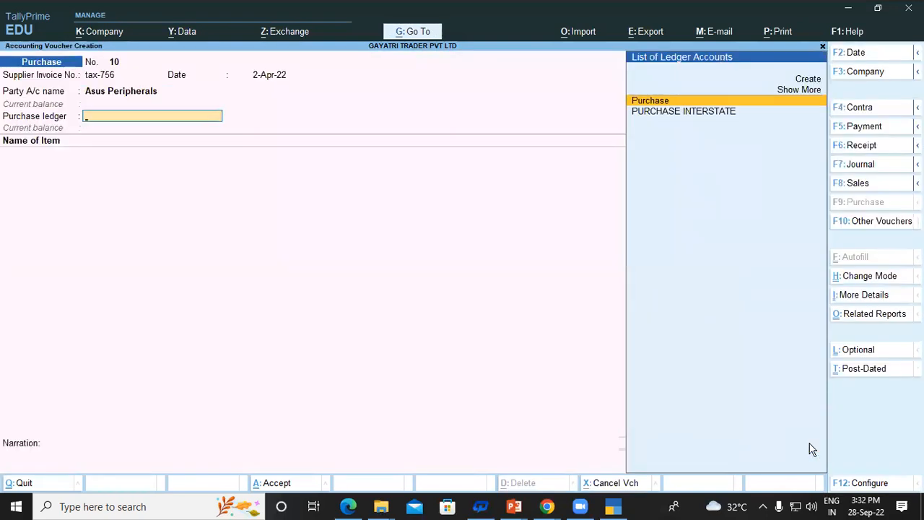
{"action": "key", "text": "Return"}
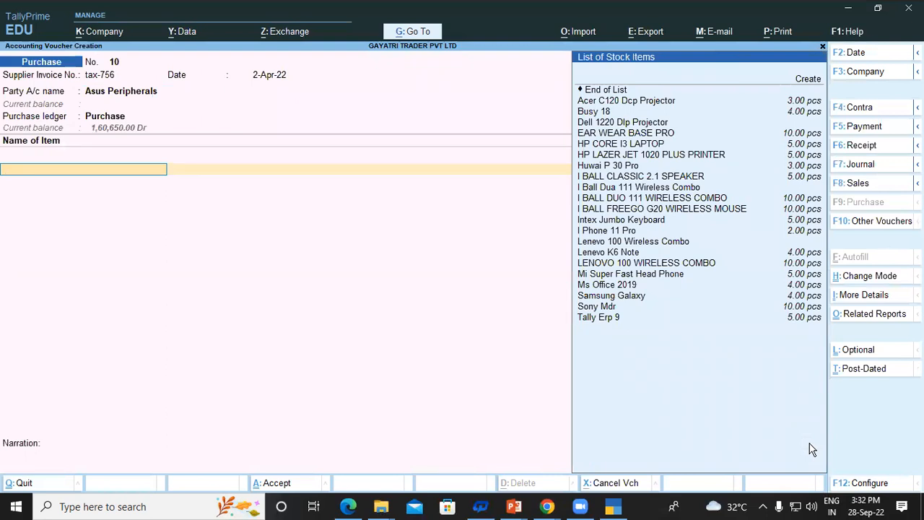
- Look through the existing stock items down to the last entry of the list
{"action": "key", "text": "Down"}
{"action": "key", "text": "Down"}
{"action": "key", "text": "Down"}
{"action": "key", "text": "Down"}
{"action": "key", "text": "Down"}
{"action": "key", "text": "Down"}
{"action": "key", "text": "Down"}
{"action": "key", "text": "Down"}
{"action": "key", "text": "Down"}
{"action": "key", "text": "Down"}
{"action": "key", "text": "Down"}
{"action": "key", "text": "Down"}
{"action": "key", "text": "Down"}
{"action": "key", "text": "Down"}
{"action": "key", "text": "Down"}
{"action": "key", "text": "Down"}
{"action": "key", "text": "Down"}
{"action": "key", "text": "Down"}
{"action": "key", "text": "Down"}
{"action": "key", "text": "Down"}
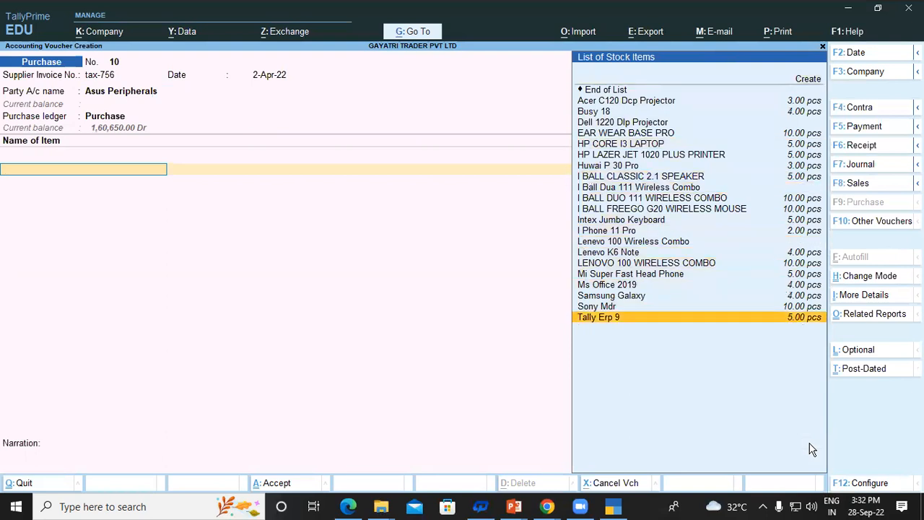
- Start a new stock item named Asus G41 Motherboard under Primary, with no category and pcs as its unit
{"action": "key", "text": "ctrl"}
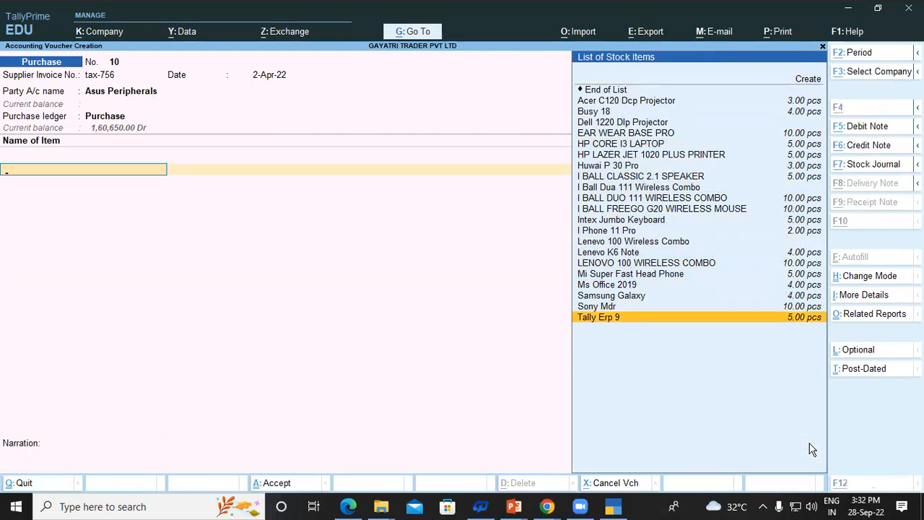
{"action": "key", "text": "alt+c"}
{"action": "type", "text": "Asus"}
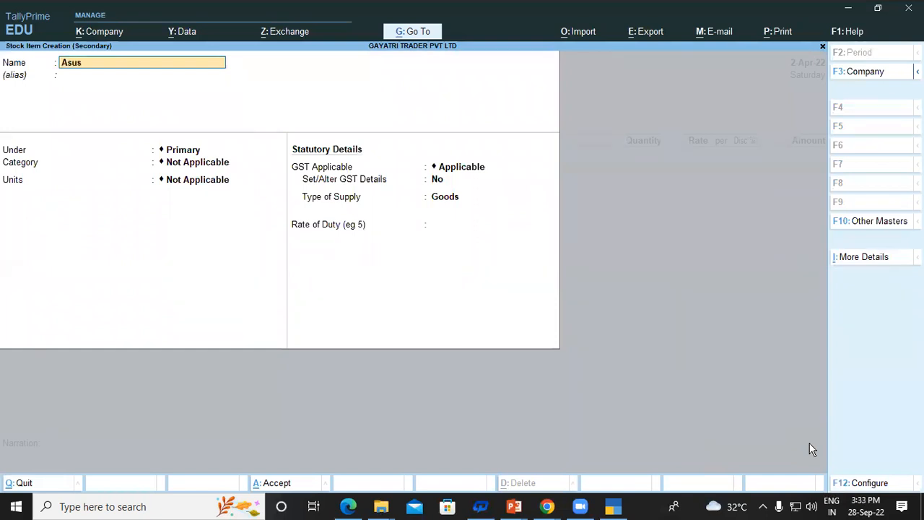
{"action": "type", "text": " G41 m"}
{"action": "key", "text": "BackSpace"}
{"action": "type", "text": "Motherboard"}
{"action": "key", "text": "Return"}
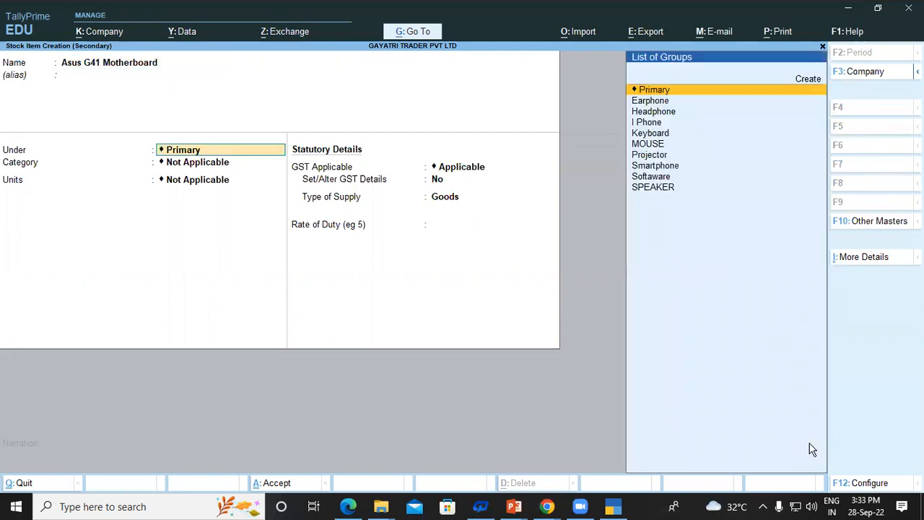
{"action": "key", "text": "Return"}
{"action": "key", "text": "Return"}
{"action": "key", "text": "Down"}
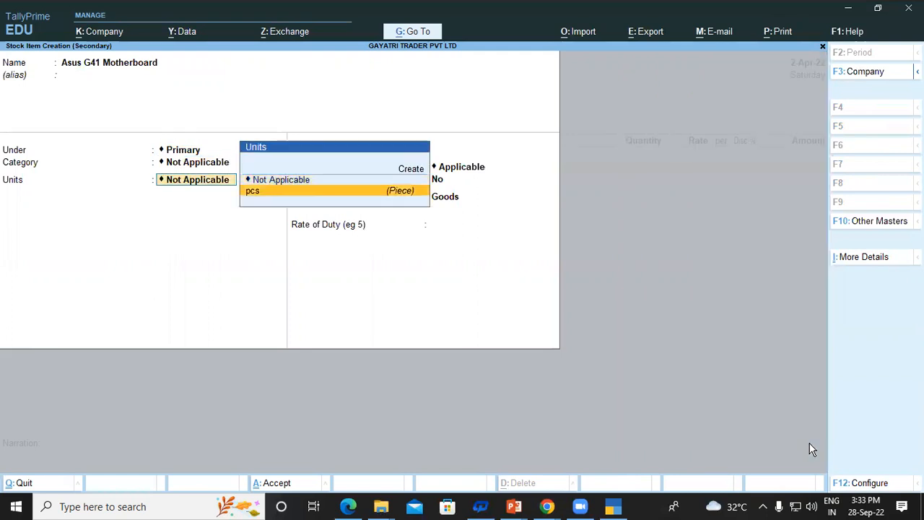
{"action": "key", "text": "Return"}
- Set the G41 motherboard's GST details to Taxable at 18% integrated tax, keep Goods as the supply type, and save the item
{"action": "key", "text": "Return"}
{"action": "key", "text": "y"}
{"action": "key", "text": "Return"}
{"action": "key", "text": "Return"}
{"action": "key", "text": "Return"}
{"action": "key", "text": "Return"}
{"action": "key", "text": "Down"}
{"action": "key", "text": "Down"}
{"action": "key", "text": "Down"}
{"action": "key", "text": "Return"}
{"action": "type", "text": "18"}
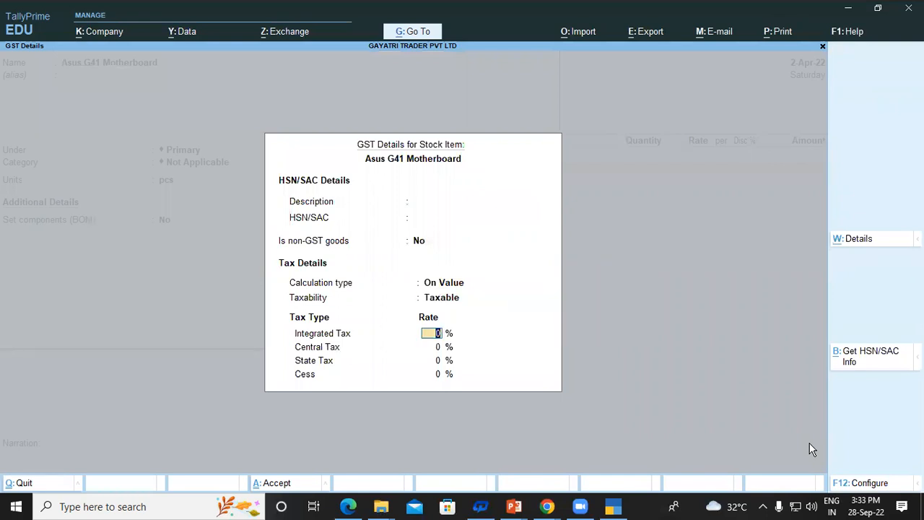
{"action": "key", "text": "Return"}
{"action": "key", "text": "Return"}
{"action": "key", "text": "Return"}
{"action": "key", "text": "Return"}
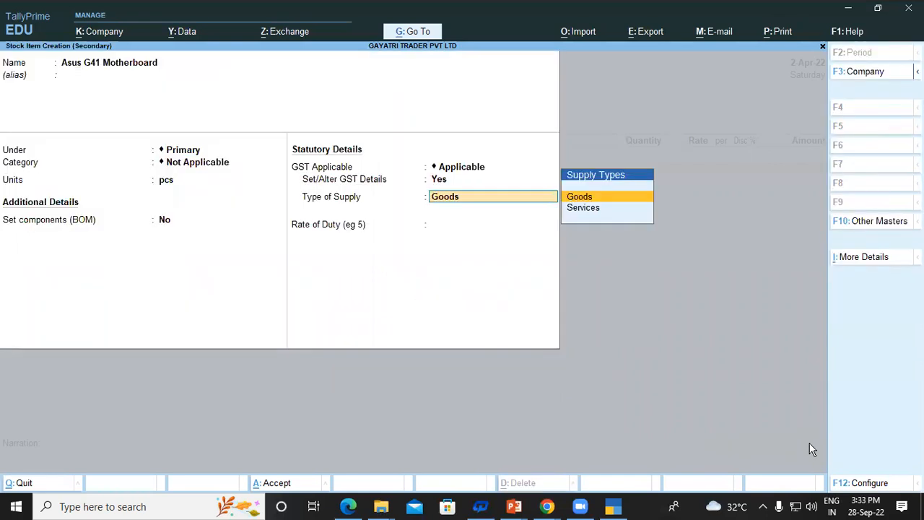
{"action": "key", "text": "Return"}
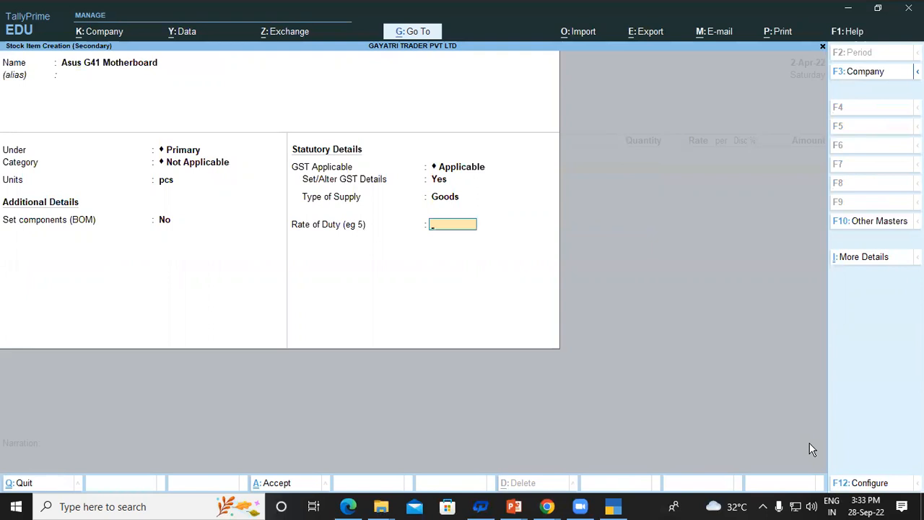
{"action": "key", "text": "Return"}
{"action": "key", "text": "Return"}
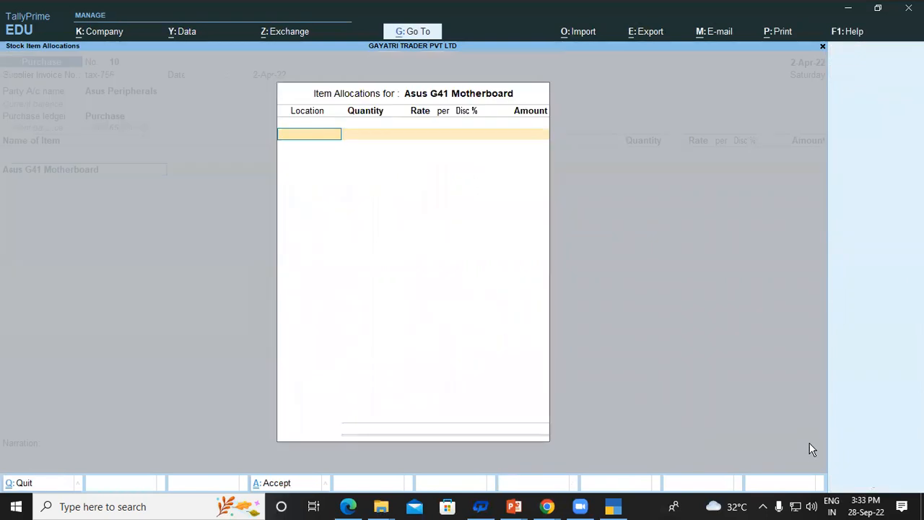
- Allocate 10 pcs of Asus G41 Motherboard to the Shop location
{"action": "key", "text": "Down"}
{"action": "key", "text": "Down"}
{"action": "key", "text": "Return"}
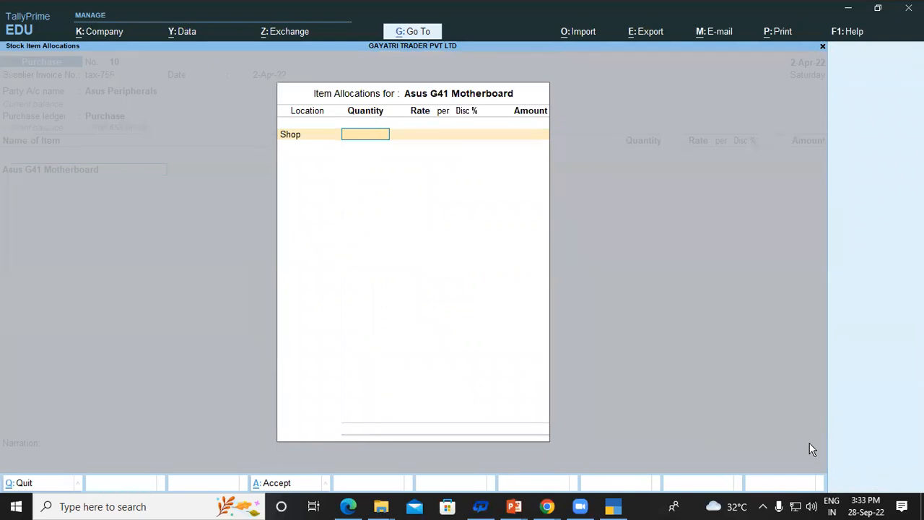
{"action": "type", "text": "10"}
{"action": "key", "text": "Return"}
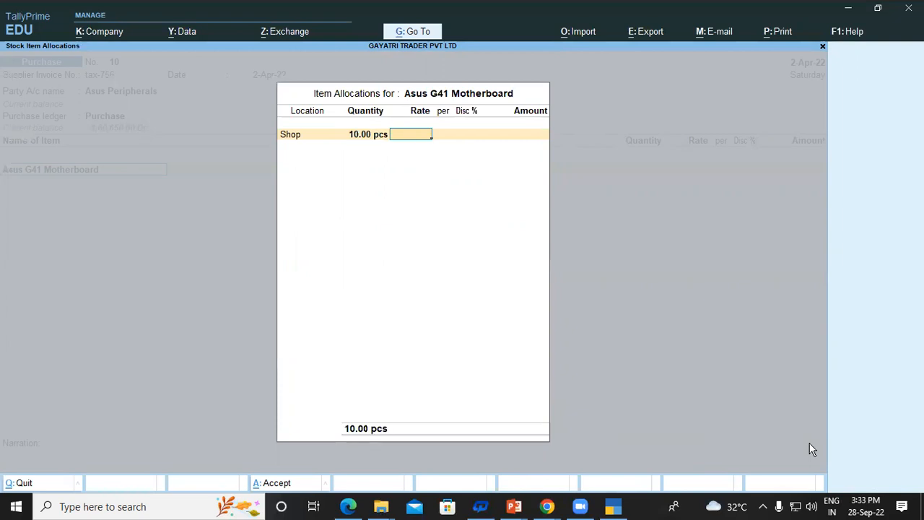
- Set the G41 motherboard's rate to 2,400 per pcs with a 5% discount and accept the item line
{"action": "type", "text": "2400"}
{"action": "key", "text": "Return"}
{"action": "key", "text": "Return"}
{"action": "key", "text": "Return"}
{"action": "key", "text": "BackSpace"}
{"action": "key", "text": "BackSpace"}
{"action": "type", "text": "5"}
{"action": "key", "text": "Return"}
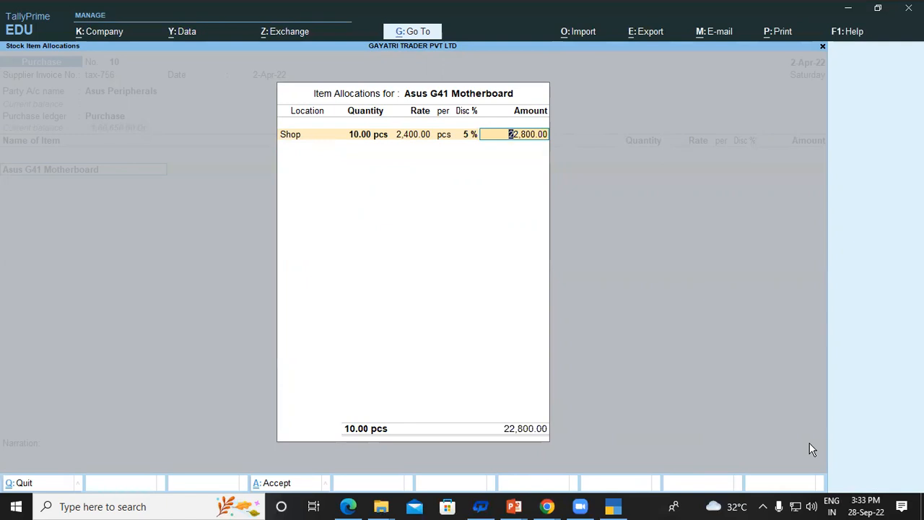
{"action": "key", "text": "Return"}
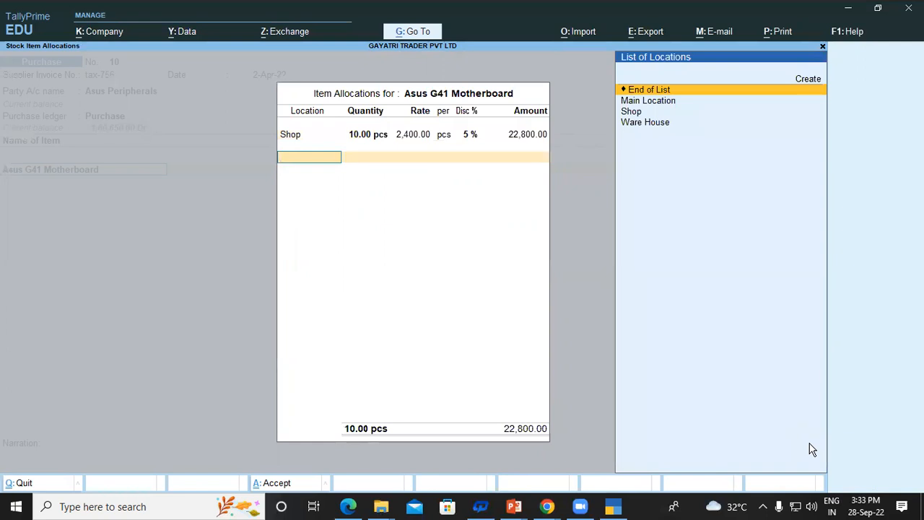
{"action": "key", "text": "Return"}
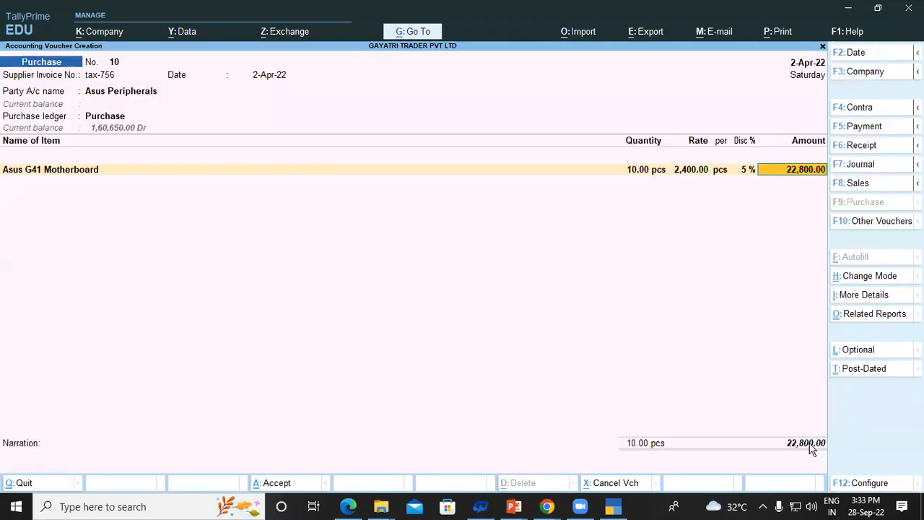
{"action": "key", "text": "ctrl"}
{"action": "key", "text": "Return"}
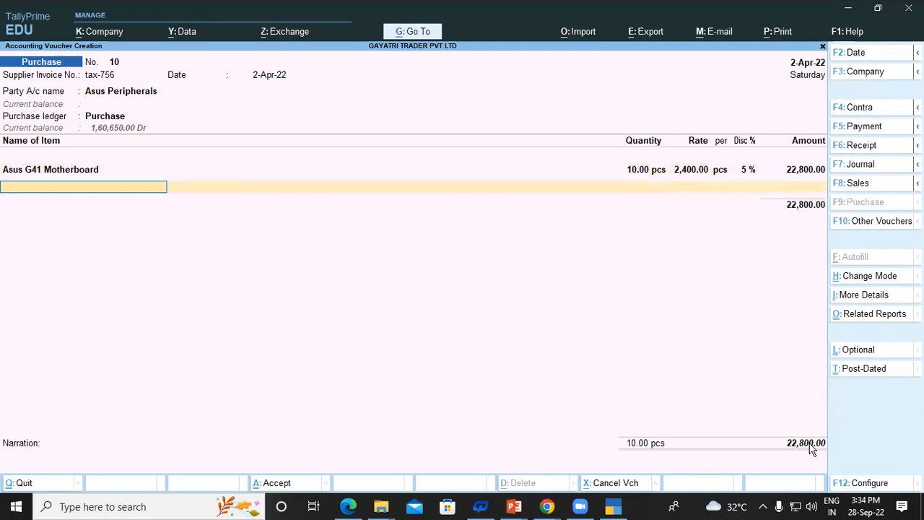
- Start a new stock item named Asus H61 Motherboard under Primary, with no category and pcs as its unit
{"action": "key", "text": "alt+c"}
{"action": "type", "text": "A"}
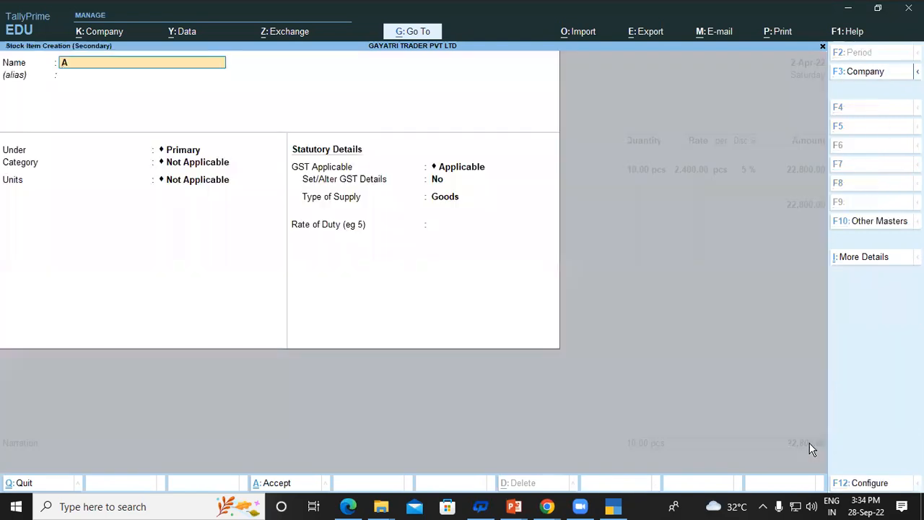
{"action": "type", "text": "sus"}
{"action": "type", "text": " H61 Motherboard"}
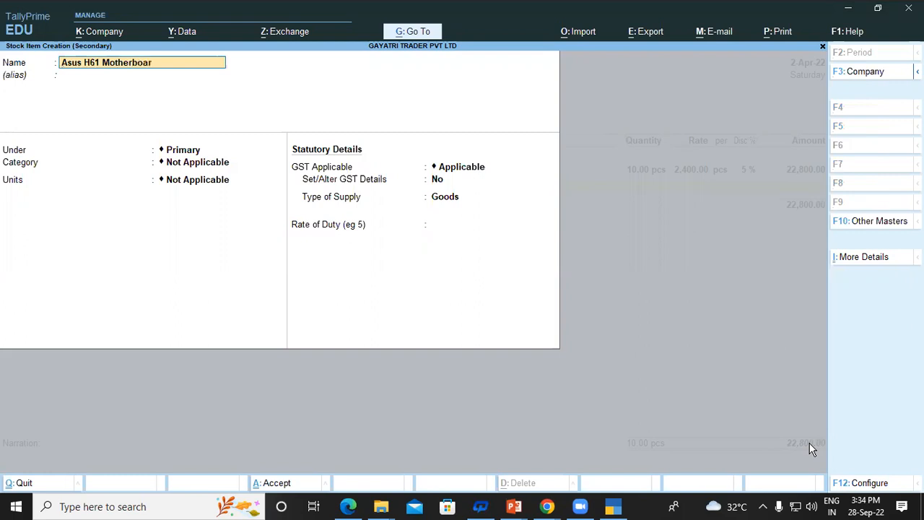
{"action": "key", "text": "Return"}
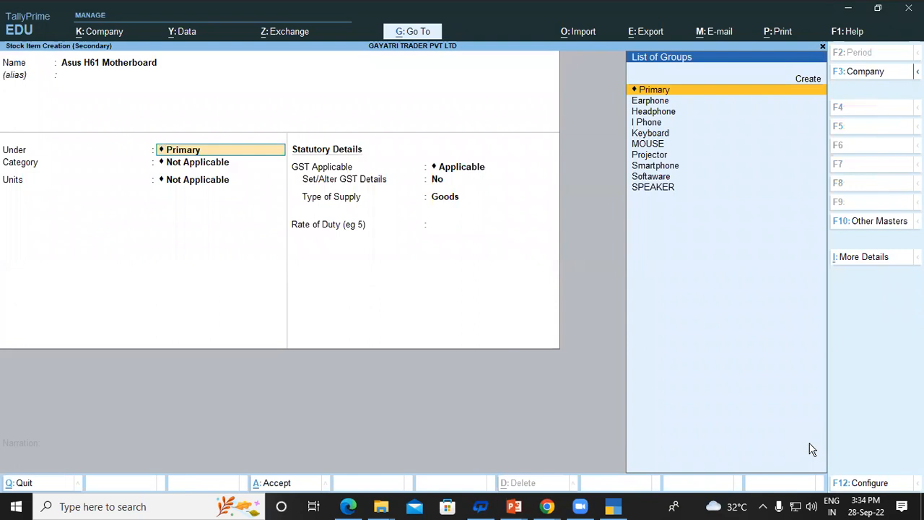
{"action": "key", "text": "Return"}
{"action": "key", "text": "Down"}
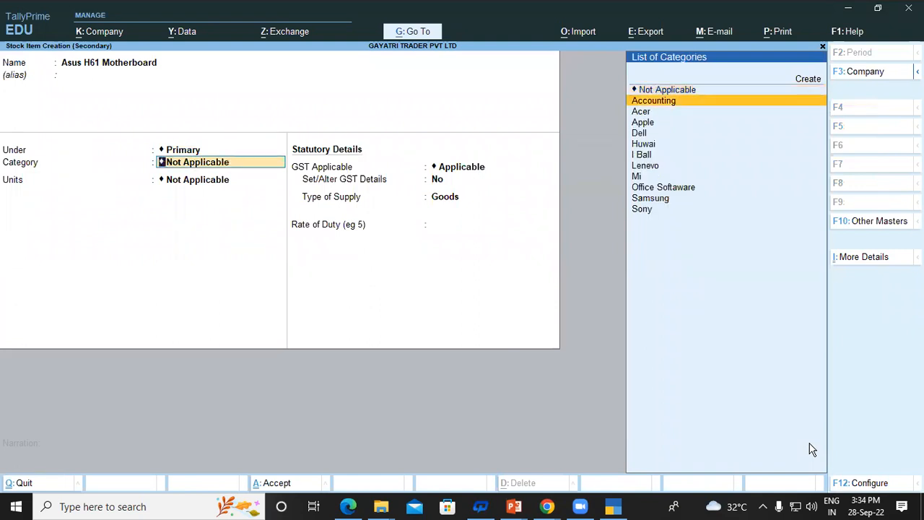
{"action": "key", "text": "Up"}
{"action": "key", "text": "Return"}
{"action": "key", "text": "Down"}
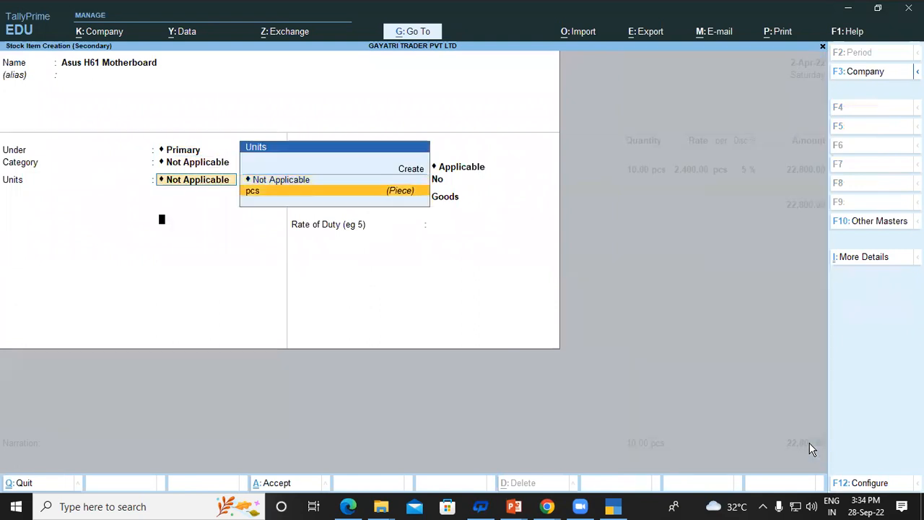
{"action": "key", "text": "Return"}
- Set the H61 motherboard's GST details to Taxable at 18% integrated tax and save the item
{"action": "key", "text": "Return"}
{"action": "key", "text": "y"}
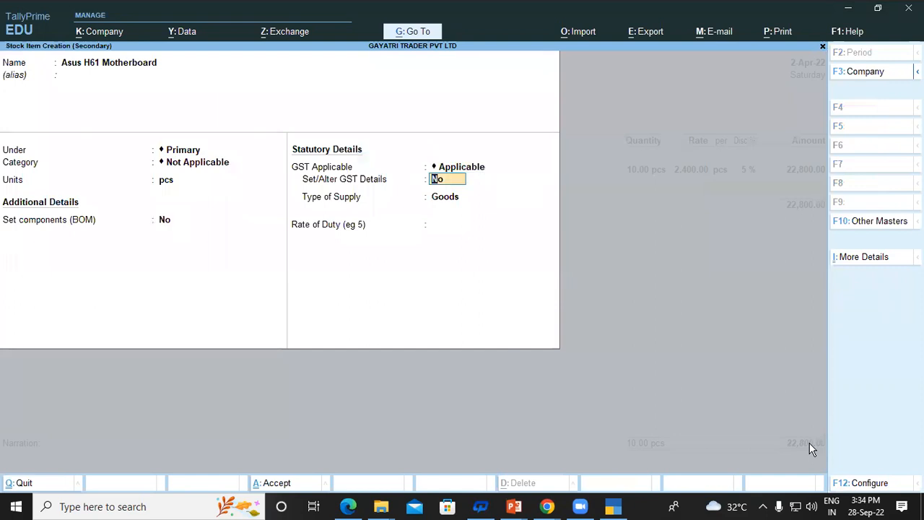
{"action": "key", "text": "Return"}
{"action": "key", "text": "Return"}
{"action": "key", "text": "Return"}
{"action": "key", "text": "Return"}
{"action": "key", "text": "Down"}
{"action": "key", "text": "Down"}
{"action": "key", "text": "Down"}
{"action": "key", "text": "Return"}
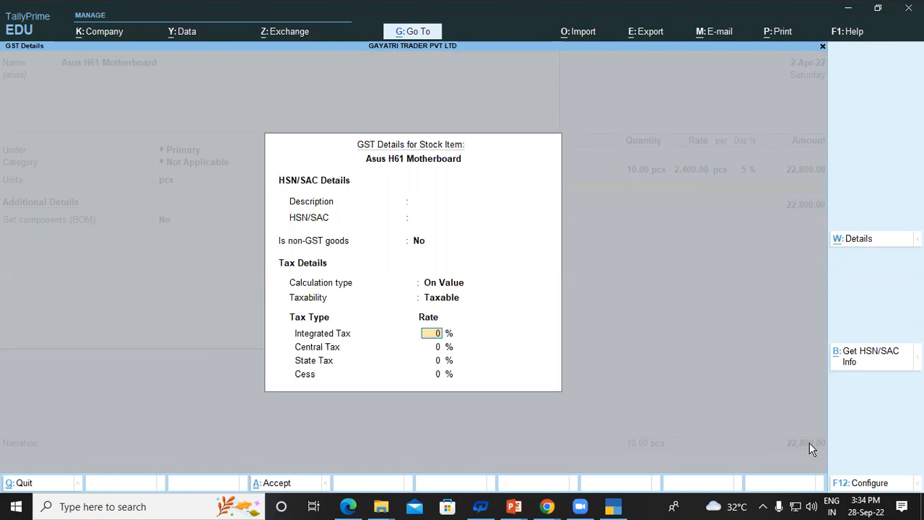
{"action": "type", "text": "18"}
{"action": "key", "text": "Return"}
{"action": "key", "text": "Return"}
{"action": "key", "text": "Return"}
{"action": "key", "text": "Return"}
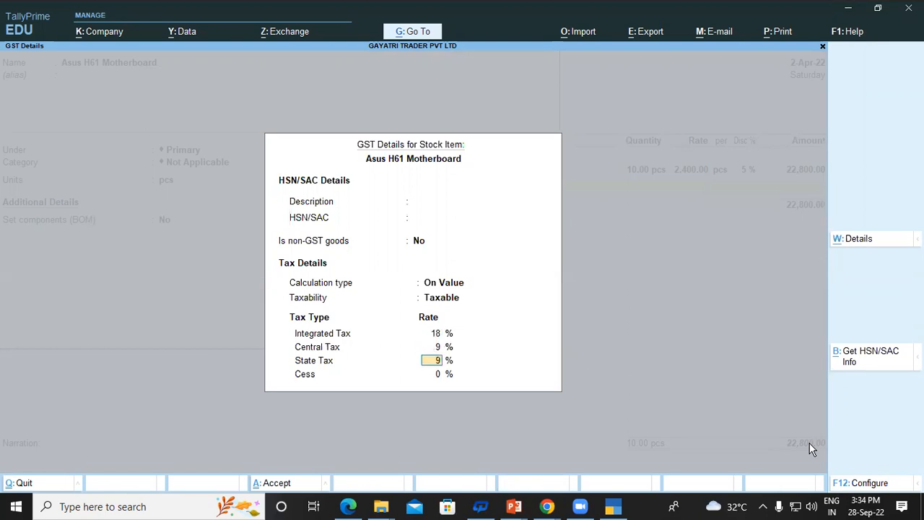
{"action": "key", "text": "Return"}
{"action": "key", "text": "Return"}
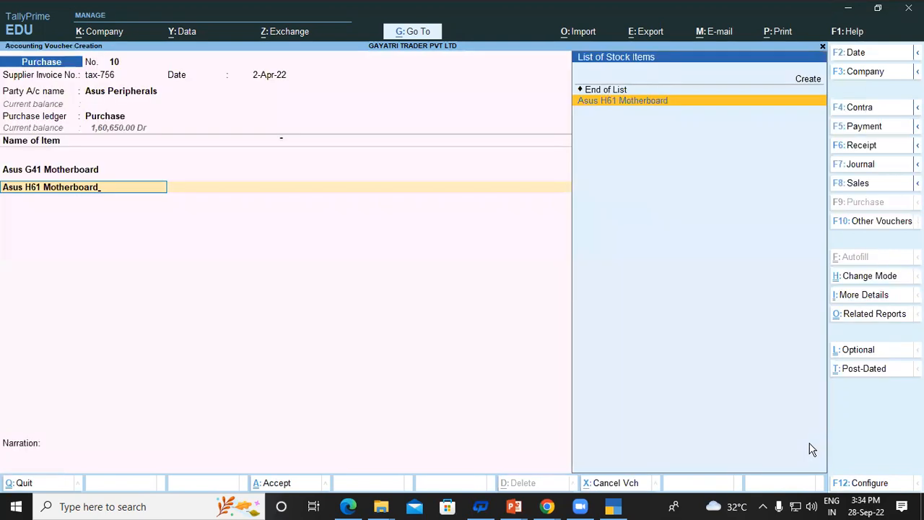
- Allocate 10 pcs of Asus H61 Motherboard to the Shop location
{"action": "key", "text": "Return"}
{"action": "key", "text": "Down"}
{"action": "key", "text": "Down"}
{"action": "key", "text": "Return"}
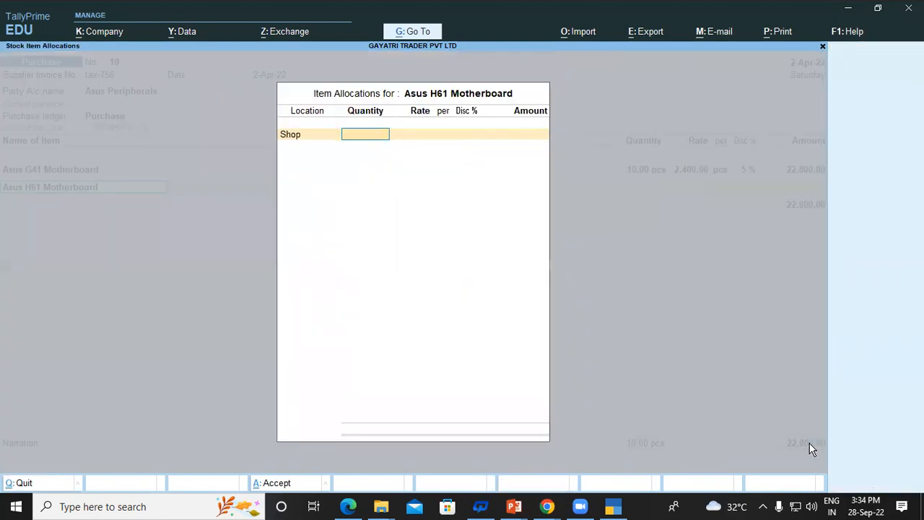
{"action": "type", "text": "10"}
{"action": "key", "text": "Return"}
- Set the H61 motherboard's rate to 4,200 per pcs with a 7% discount and accept the item line
{"action": "type", "text": "4200"}
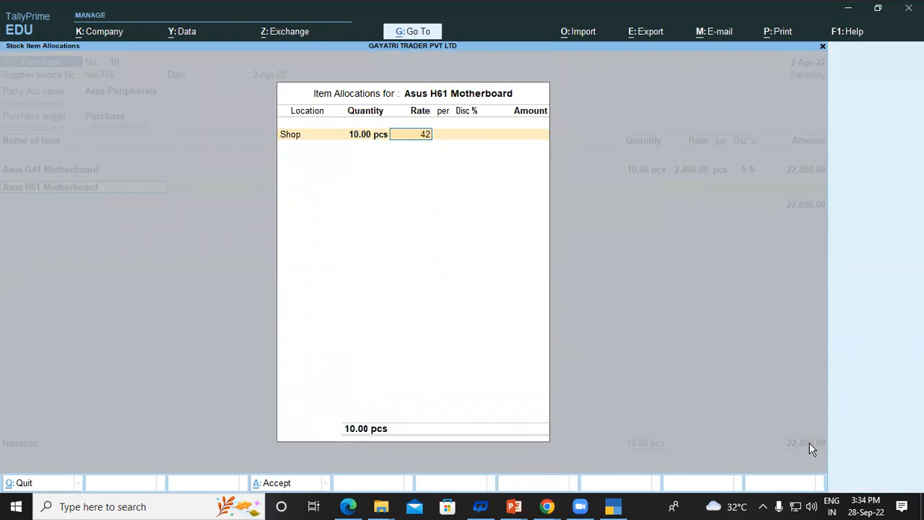
{"action": "key", "text": "Return"}
{"action": "key", "text": "Return"}
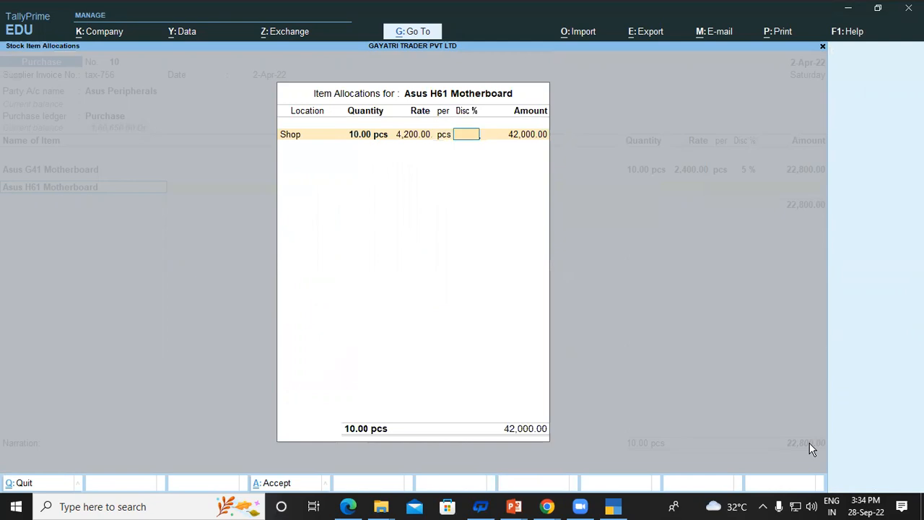
{"action": "type", "text": "7"}
{"action": "key", "text": "Return"}
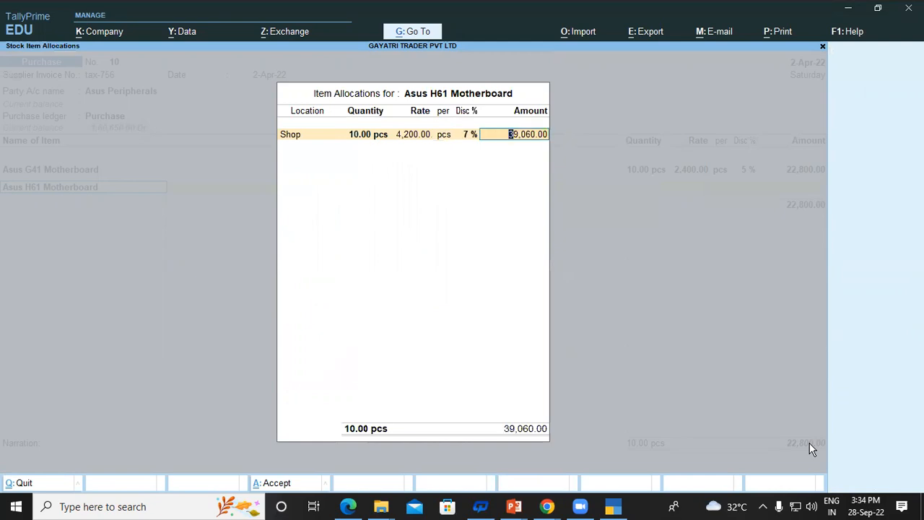
{"action": "key", "text": "Return"}
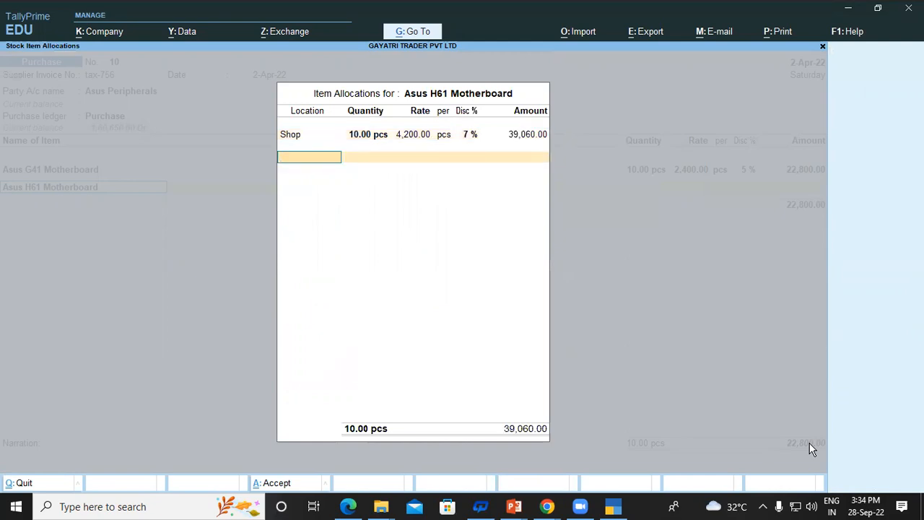
{"action": "key", "text": "Return"}
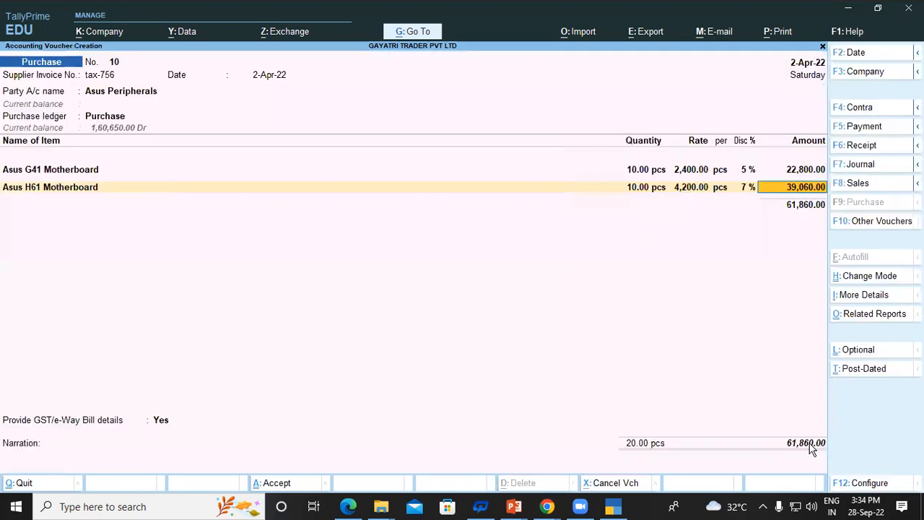
{"action": "key", "text": "Return"}
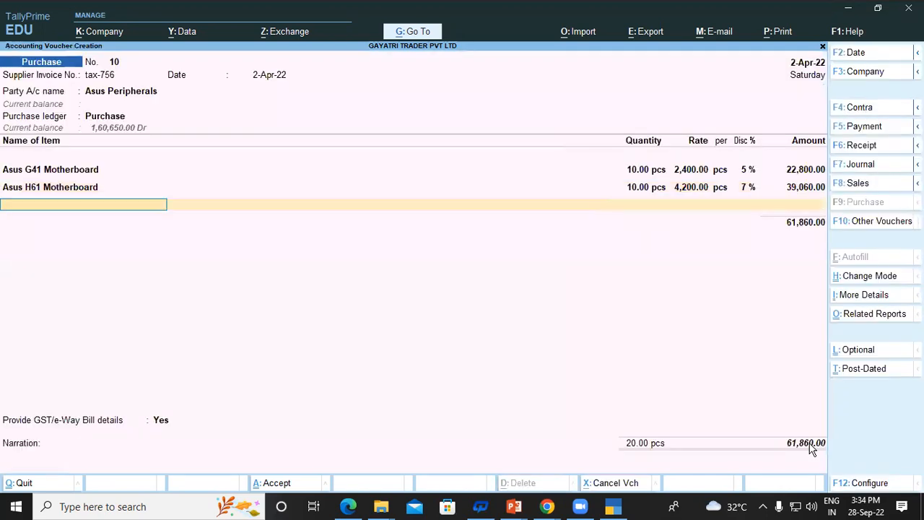
- End the item list and add the Central Tax ledger with its calculated amount
{"action": "key", "text": "Return"}
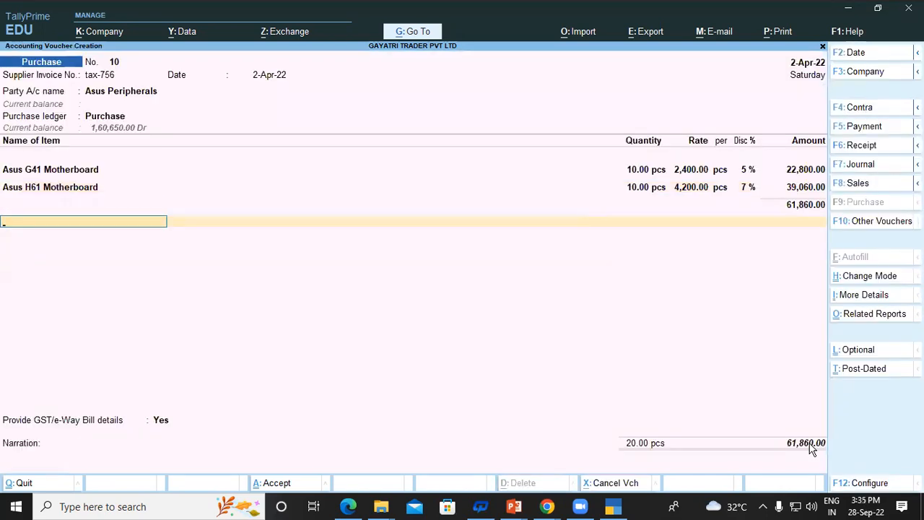
{"action": "type", "text": "c"}
{"action": "key", "text": "Down"}
{"action": "key", "text": "Down"}
{"action": "key", "text": "Up"}
{"action": "key", "text": "Return"}
{"action": "key", "text": "Return"}
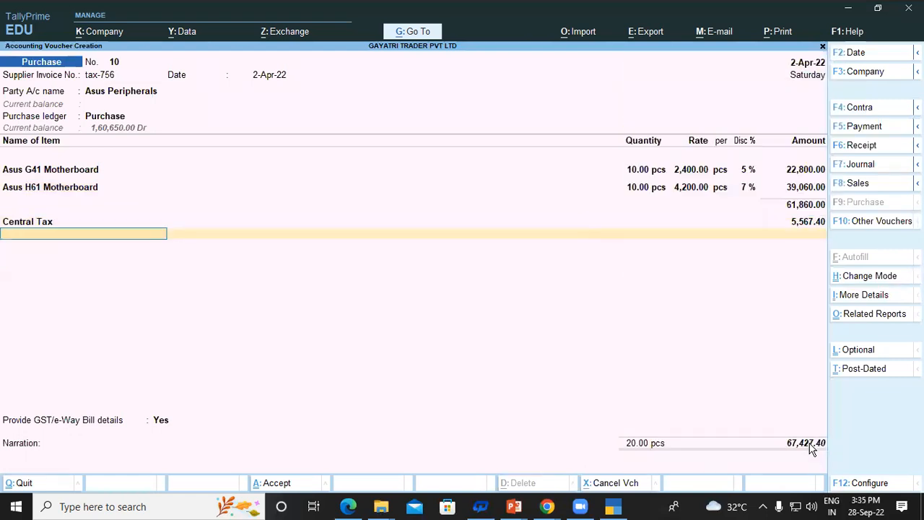
- Add the Sgst and Round Off ledgers below Central Tax in the purchase voucher
{"action": "type", "text": "St"}
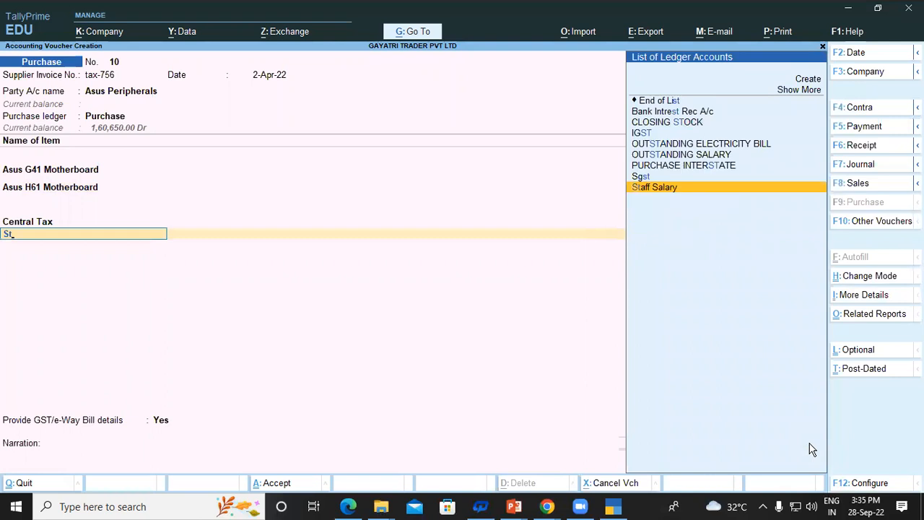
{"action": "key", "text": "Up"}
{"action": "key", "text": "Return"}
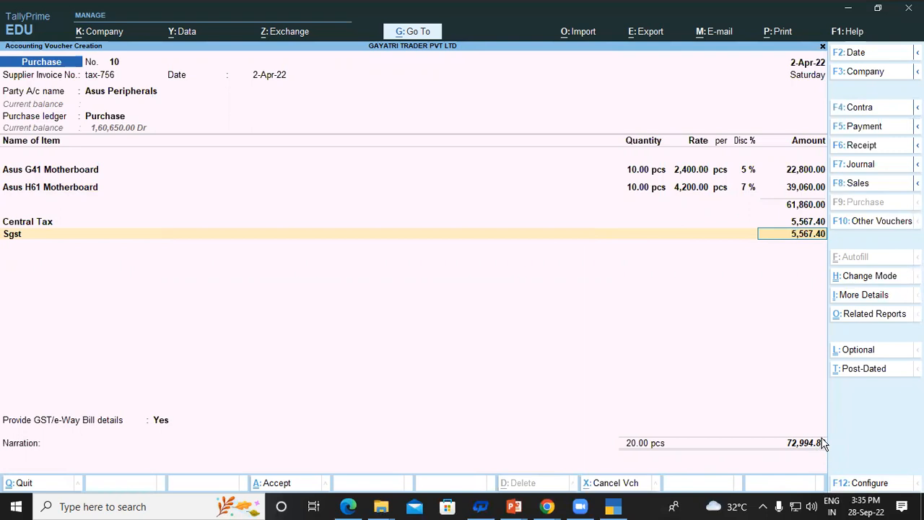
{"action": "key", "text": "Return"}
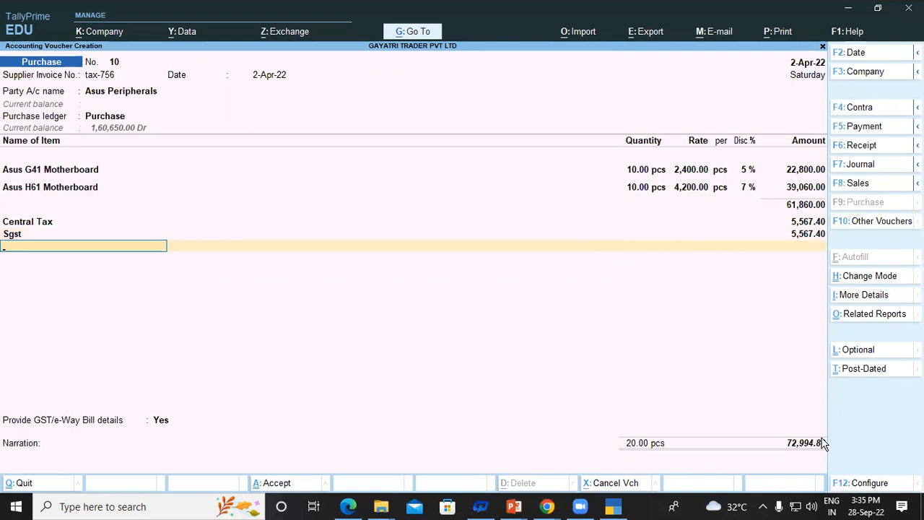
{"action": "type", "text": "r"}
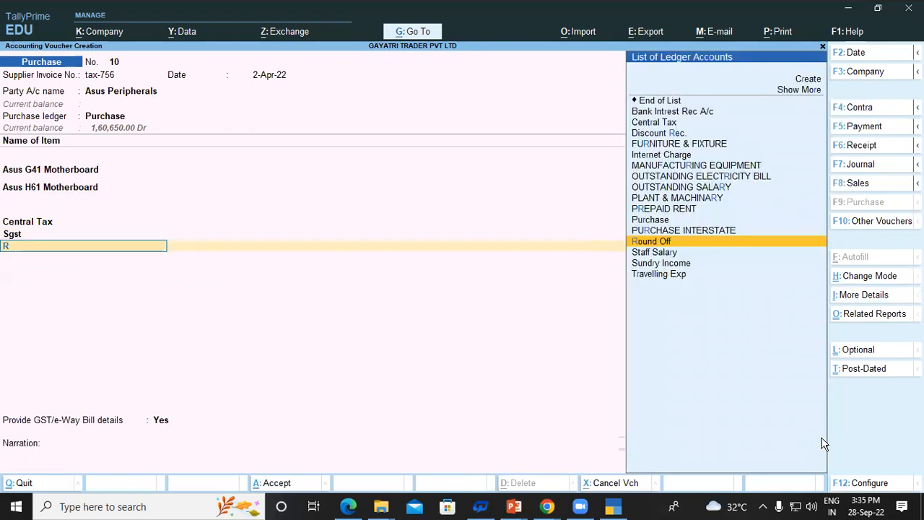
{"action": "key", "text": "Return"}
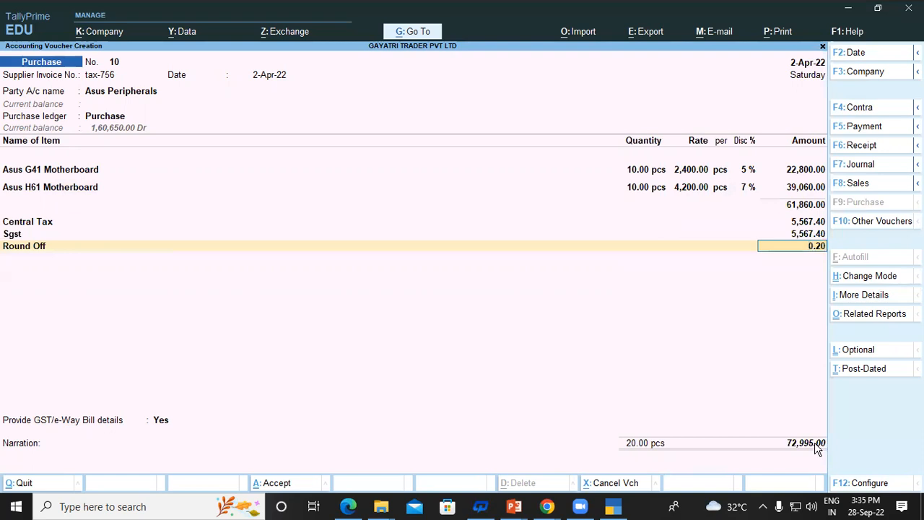
- Change the Round Off ledger's rounding method to Normal Rounding, save the ledger, and accept the voucher's Round Off line
{"action": "key", "text": "BackSpace"}
{"action": "key", "text": "ctrl+Return"}
{"action": "key", "text": "Return"}
{"action": "key", "text": "Return"}
{"action": "key", "text": "Return"}
{"action": "key", "text": "Return"}
{"action": "key", "text": "Up"}
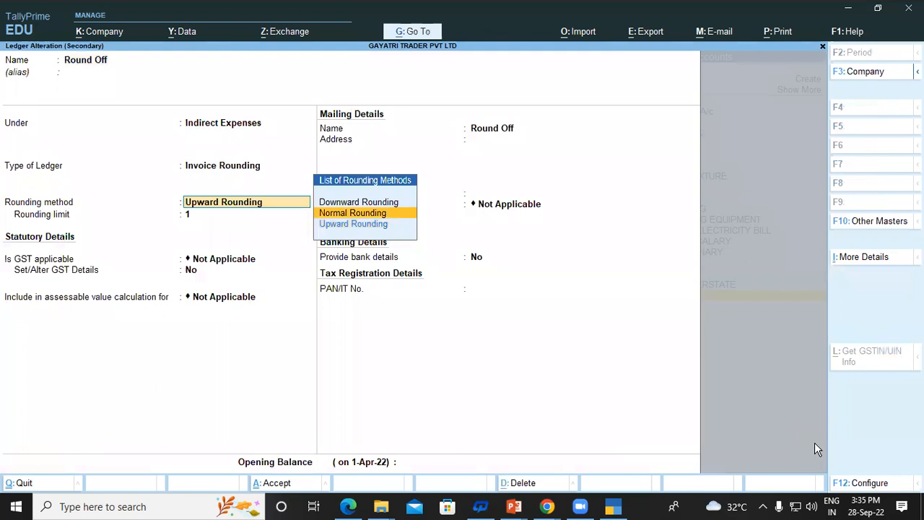
{"action": "key", "text": "Return"}
{"action": "key", "text": "Return"}
{"action": "key", "text": "Return"}
{"action": "key", "text": "Return"}
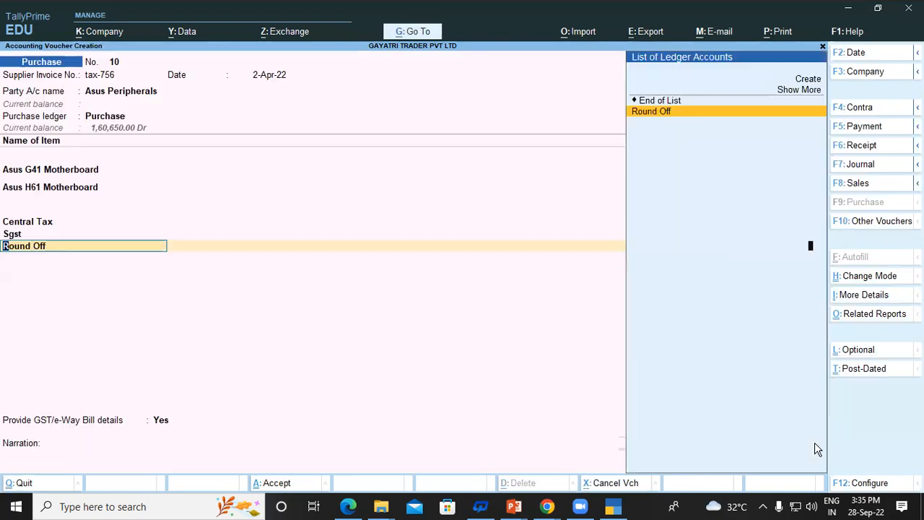
{"action": "key", "text": "Return"}
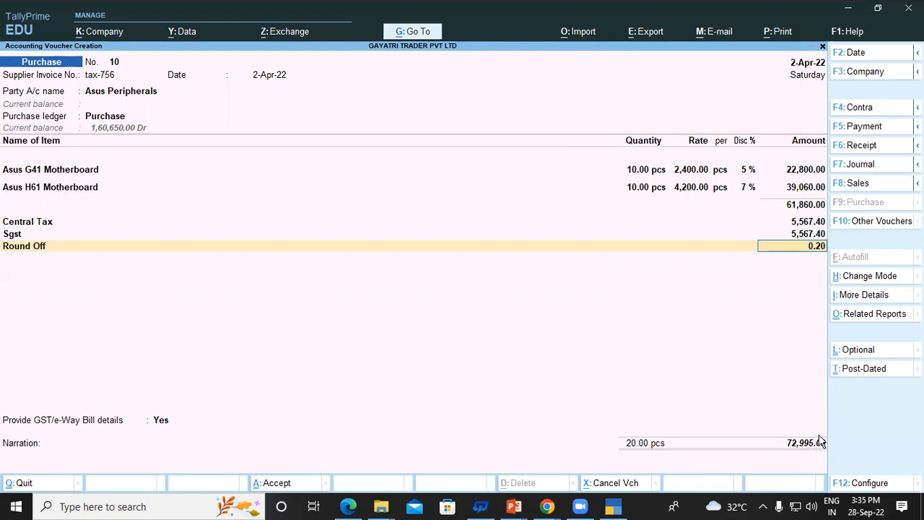
{"action": "key", "text": "Return"}
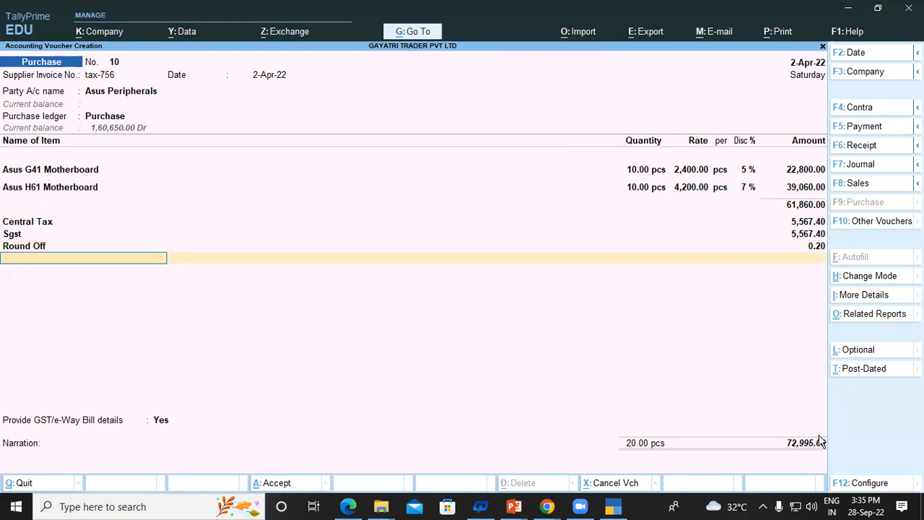
- End the ledger entries and set the voucher's GST/e-Way Bill details option to No
{"action": "key", "text": "Return"}
{"action": "key", "text": "Up"}
{"action": "key", "text": "Return"}
{"action": "key", "text": "Return"}
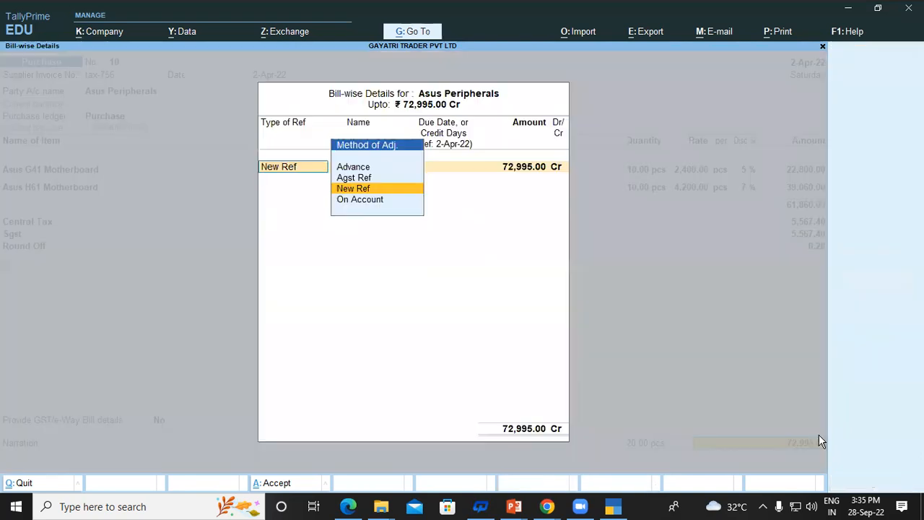
- Record the full bill amount as New Ref tax-756 and save the purchase voucher
{"action": "key", "text": "Return"}
{"action": "key", "text": "Return"}
{"action": "key", "text": "Return"}
{"action": "key", "text": "Return"}
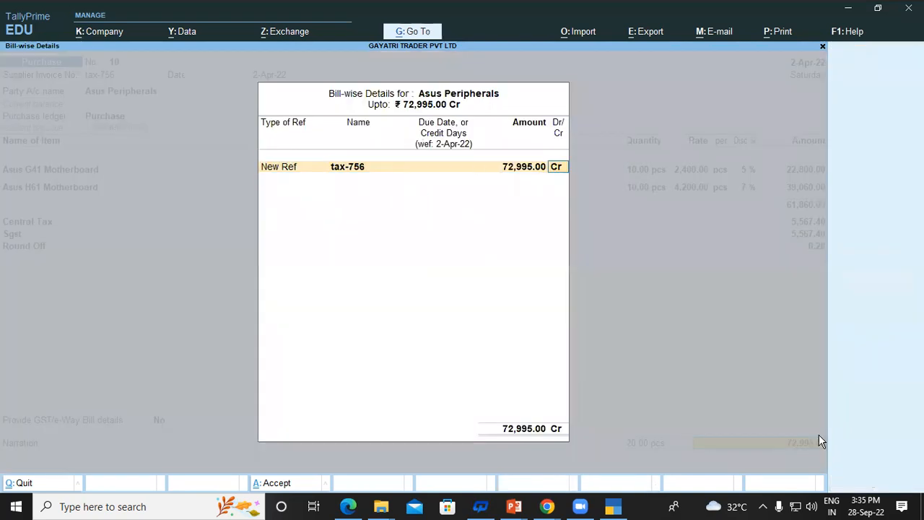
{"action": "key", "text": "Return"}
{"action": "key", "text": "Return"}
{"action": "key", "text": "Return"}
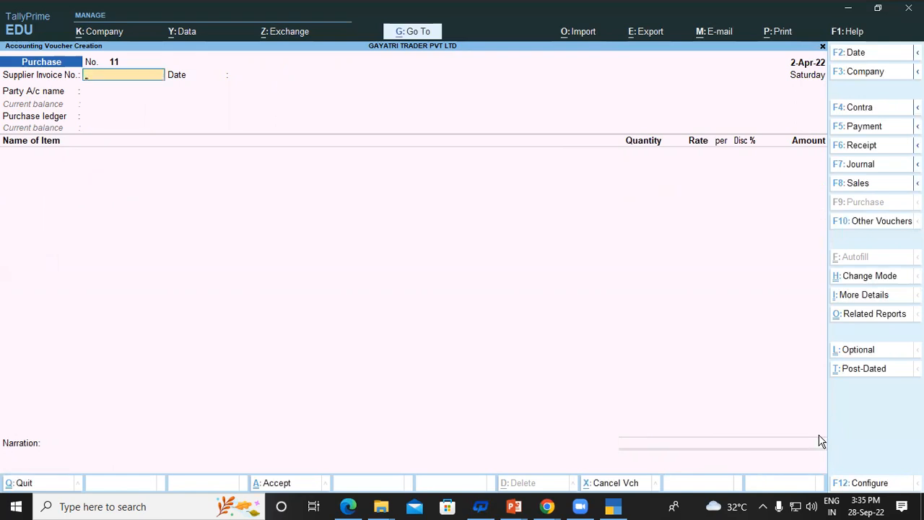
- Reopen the saved Asus Peripherals purchase voucher and review its receipt and party details
{"action": "key", "text": "Page_Up"}
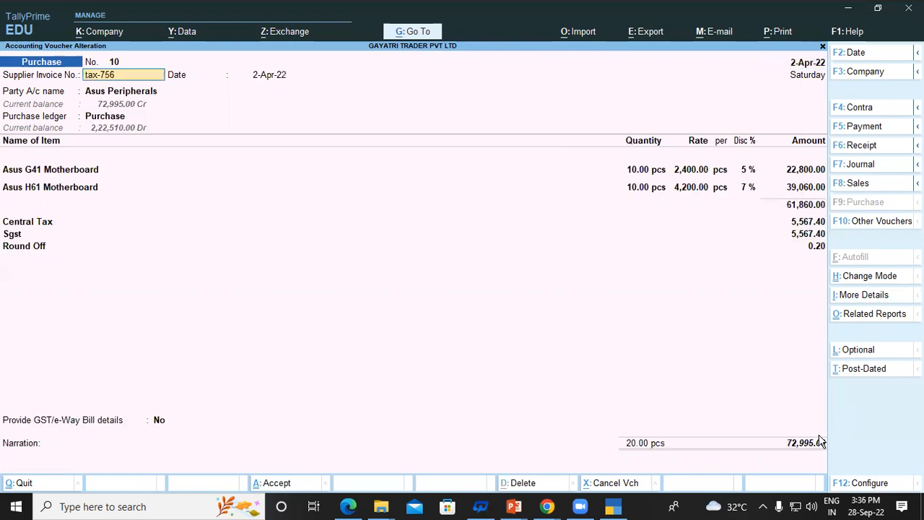
{"action": "key", "text": "Return"}
{"action": "key", "text": "Return"}
{"action": "key", "text": "Return"}
{"action": "key", "text": "Return"}
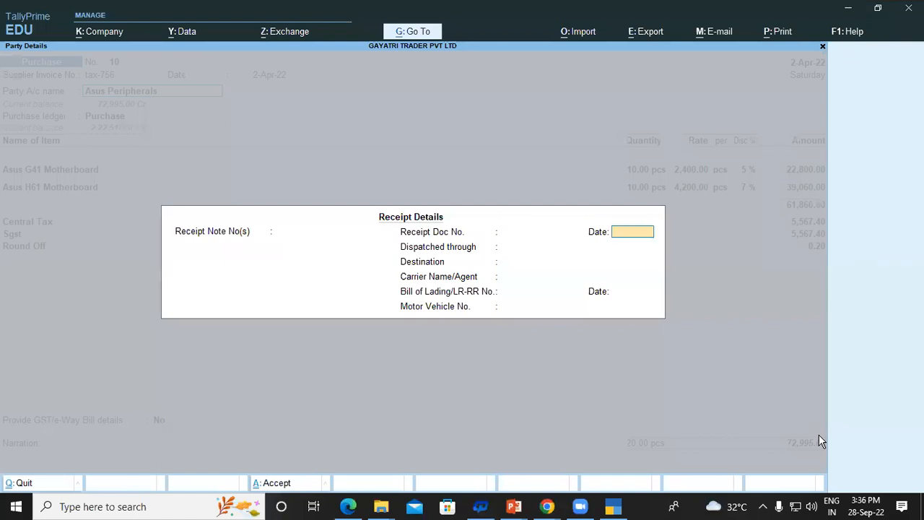
{"action": "key", "text": "Return"}
{"action": "key", "text": "Return"}
{"action": "key", "text": "Return"}
{"action": "key", "text": "Return"}
{"action": "key", "text": "Return"}
{"action": "key", "text": "Return"}
{"action": "key", "text": "Return"}
{"action": "key", "text": "Return"}
{"action": "key", "text": "Return"}
{"action": "key", "text": "Return"}
{"action": "key", "text": "Return"}
{"action": "key", "text": "Return"}
{"action": "key", "text": "Return"}
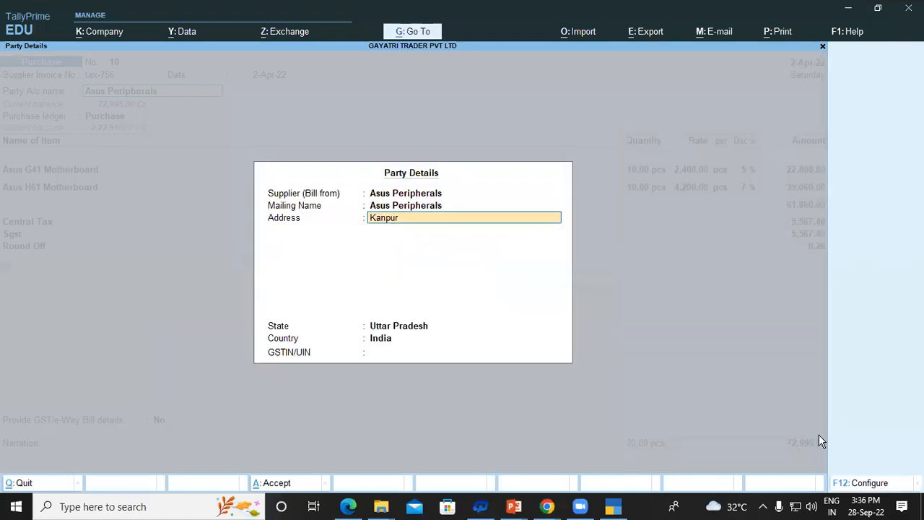
{"action": "key", "text": "Return"}
{"action": "key", "text": "Return"}
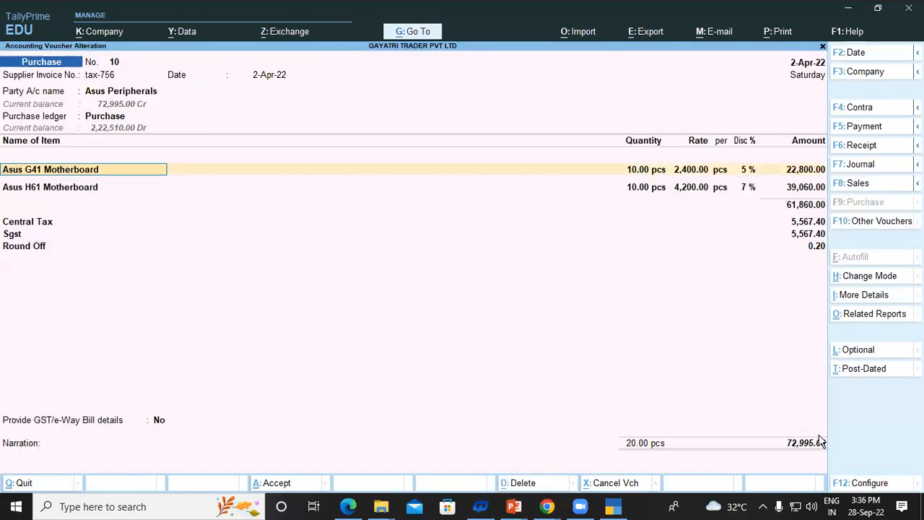
- Review the item allocations for the G41 and H61 motherboards and accept the voucher as it is
{"action": "key", "text": "Return"}
{"action": "key", "text": "Return"}
{"action": "key", "text": "Return"}
{"action": "key", "text": "Return"}
{"action": "key", "text": "Return"}
{"action": "key", "text": "Return"}
{"action": "key", "text": "Return"}
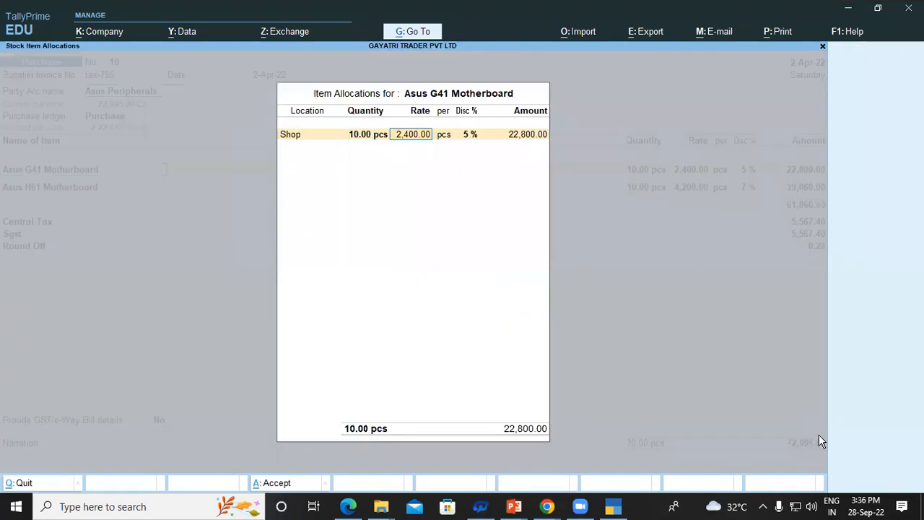
{"action": "key", "text": "Return"}
{"action": "key", "text": "Return"}
{"action": "key", "text": "Return"}
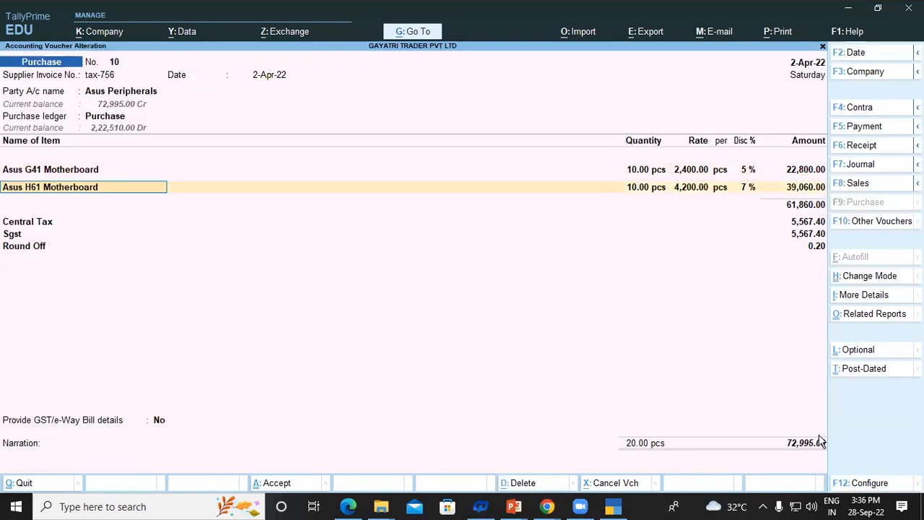
{"action": "key", "text": "Return"}
{"action": "key", "text": "Return"}
{"action": "key", "text": "Return"}
{"action": "key", "text": "Return"}
{"action": "key", "text": "Return"}
{"action": "key", "text": "Return"}
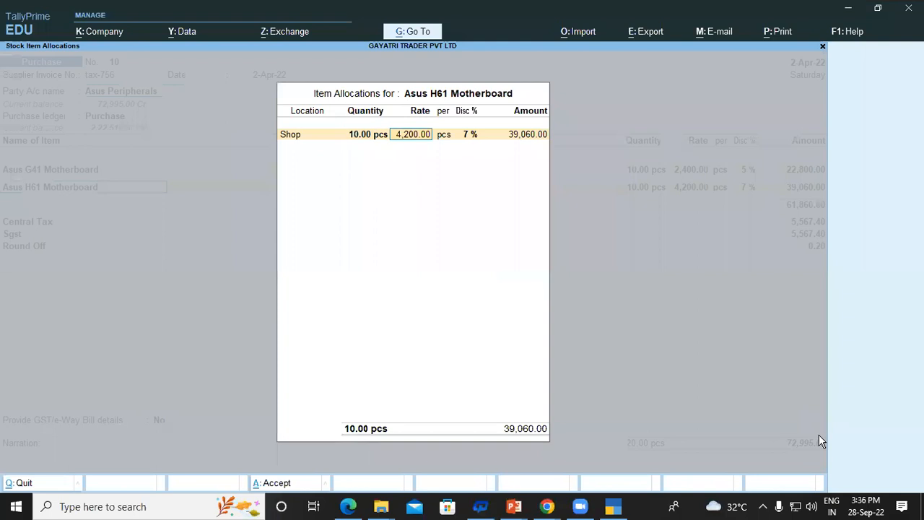
{"action": "key", "text": "Return"}
{"action": "key", "text": "Return"}
{"action": "key", "text": "Return"}
{"action": "key", "text": "Return"}
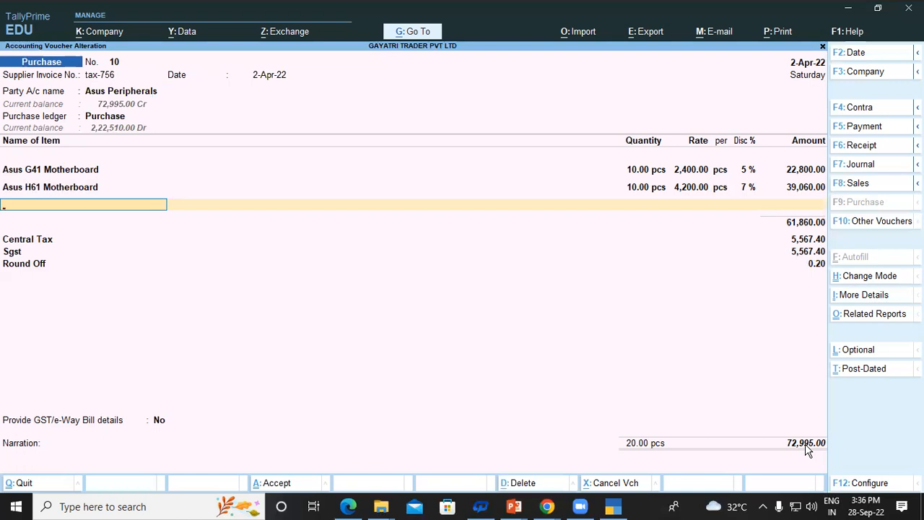
{"action": "key", "text": "ctrl"}
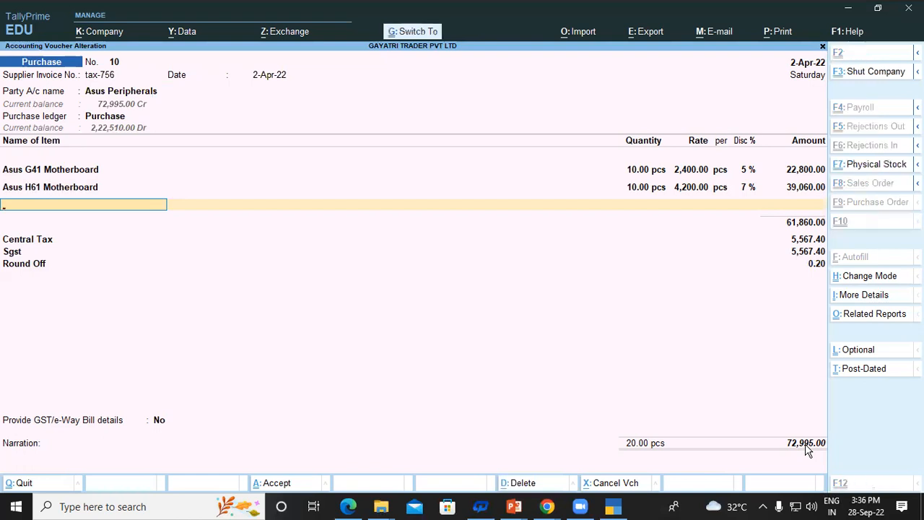
{"action": "key", "text": "ctrl+a"}
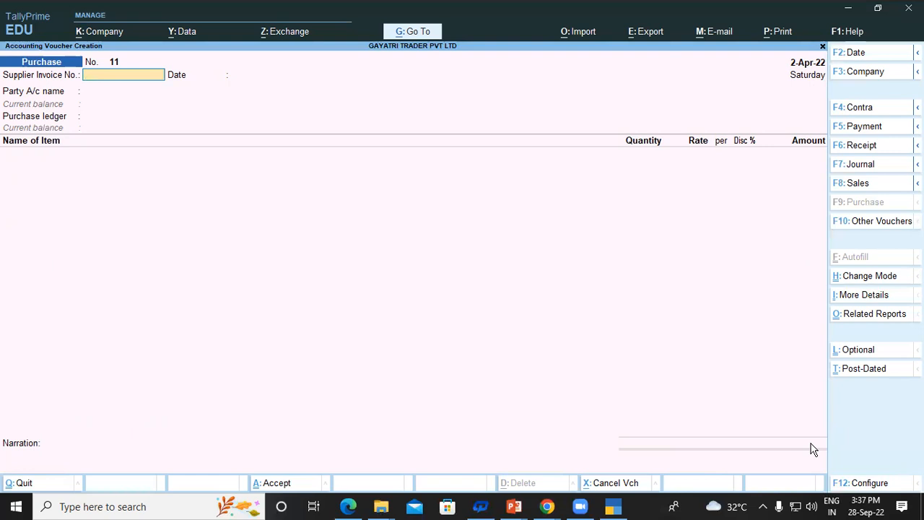
- View the saved Asus Peripherals purchase voucher once more and quit it without changes
{"action": "type", "text": "+"}
{"action": "key", "text": "Escape"}
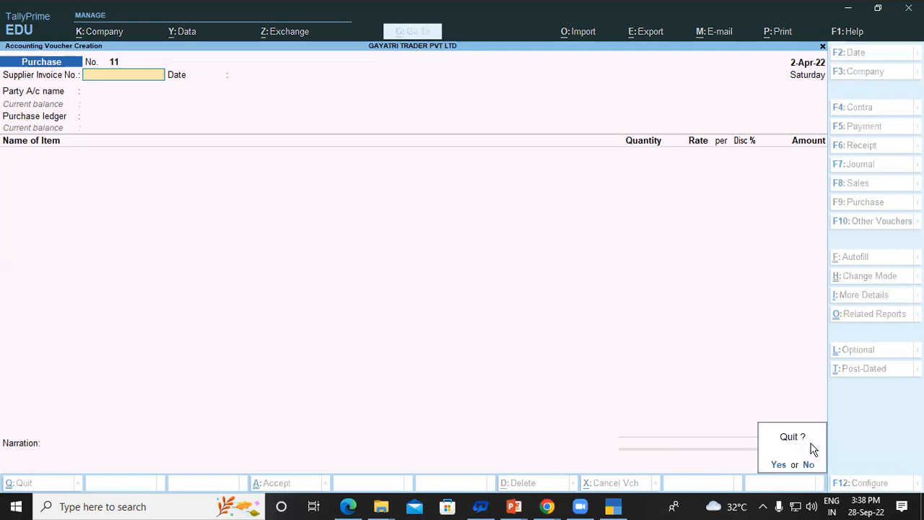
{"action": "key", "text": "Return"}
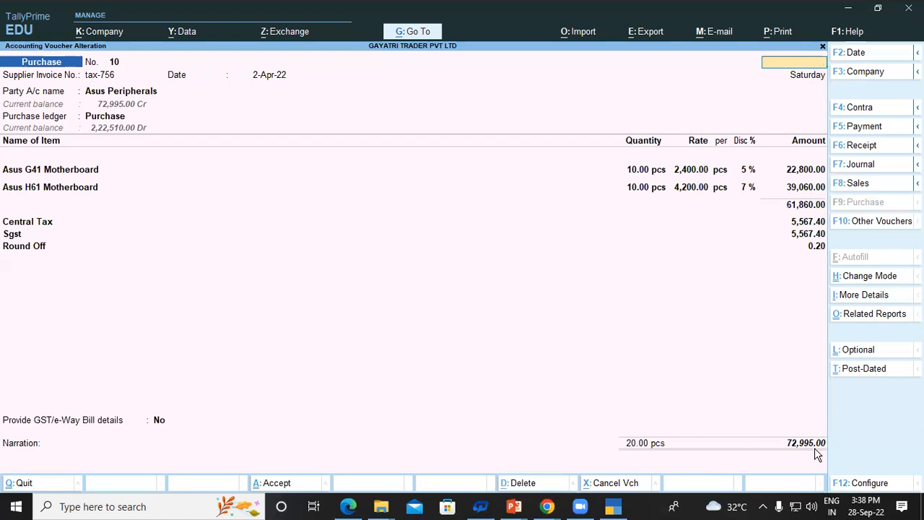
{"action": "key", "text": "Escape"}
{"action": "key", "text": "y"}
- Quit the open purchase voucher and try to create a ledger named Discount Rec
{"action": "key", "text": "Escape"}
{"action": "key", "text": "Up"}
{"action": "key", "text": "Up"}
{"action": "key", "text": "Up"}
{"action": "key", "text": "Return"}
{"action": "key", "text": "Down"}
{"action": "key", "text": "Return"}
{"action": "type", "text": "Disco"}
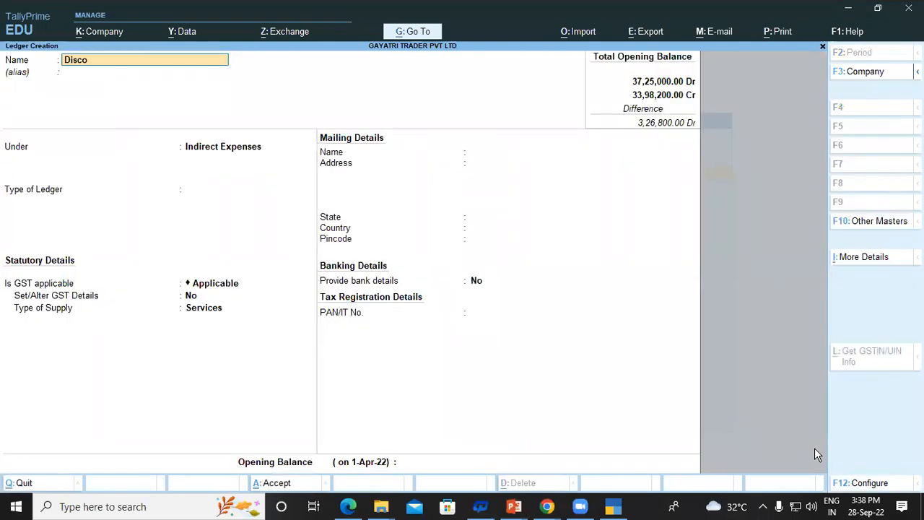
{"action": "type", "text": "unt Rec."}
{"action": "key", "text": "Return"}
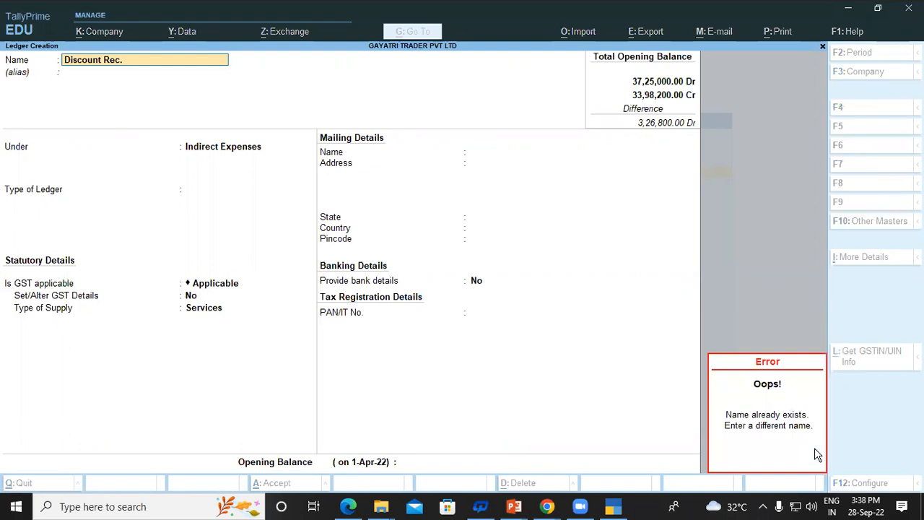
{"action": "key", "text": "Escape"}
{"action": "key", "text": "BackSpace"}
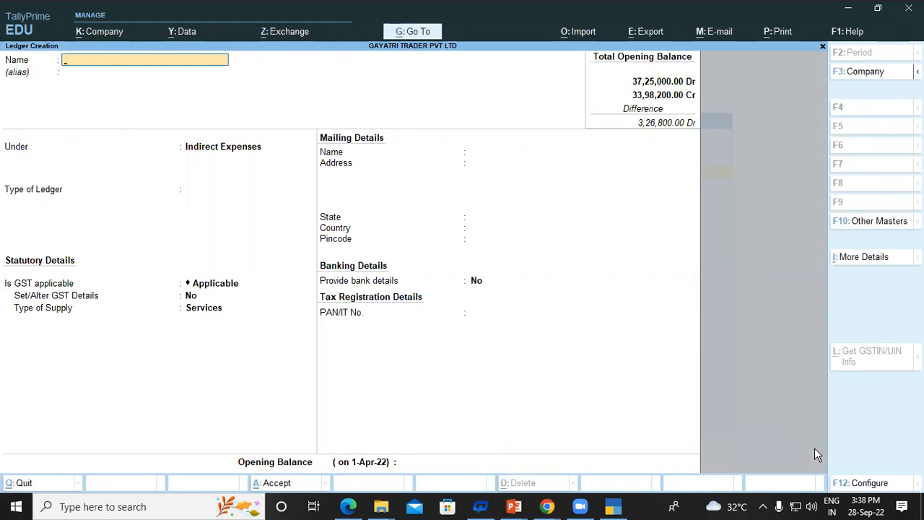
{"action": "key", "text": "Escape"}
{"action": "key", "text": "Escape"}
- Open the existing Discount Rec. ledger for alteration
{"action": "key", "text": "Down"}
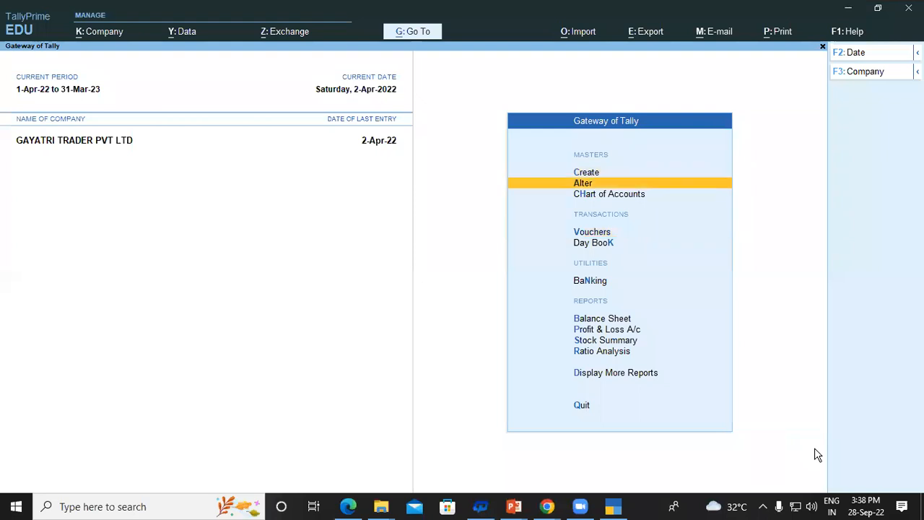
{"action": "key", "text": "Return"}
{"action": "key", "text": "Down"}
{"action": "key", "text": "Return"}
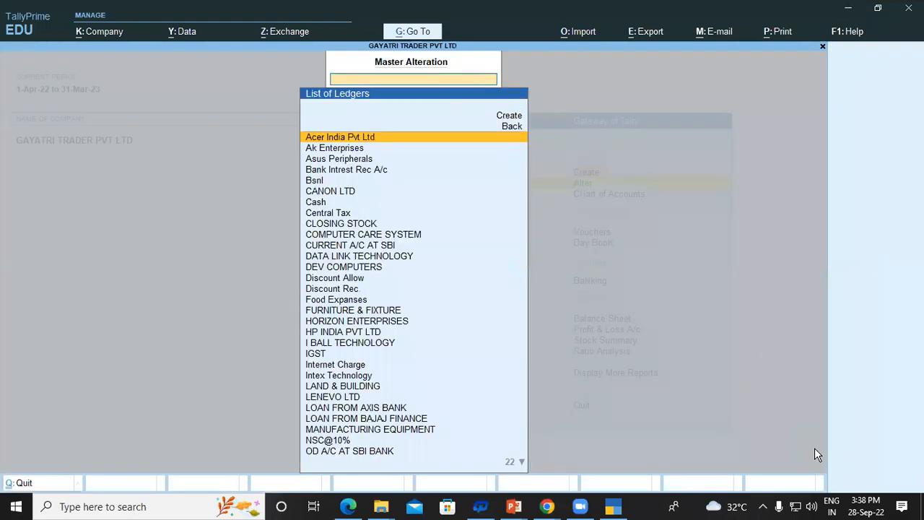
{"action": "type", "text": "Di"}
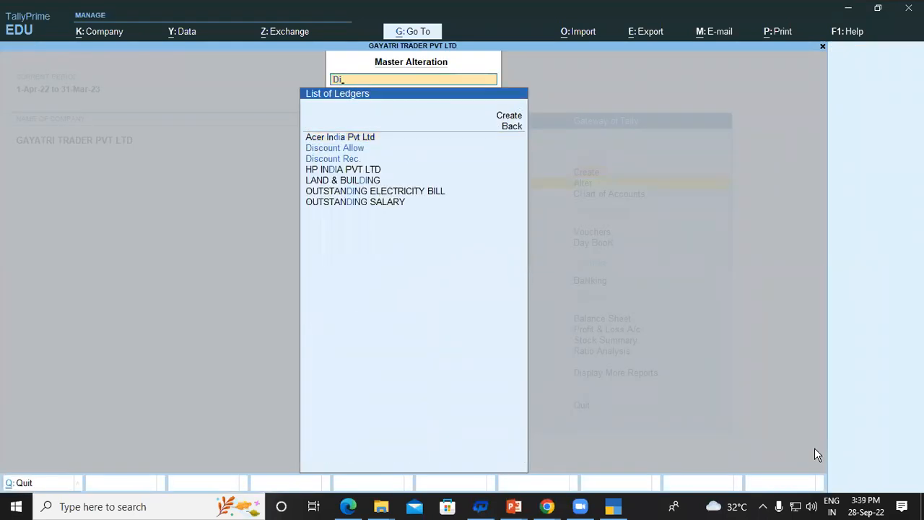
{"action": "key", "text": "Down"}
{"action": "key", "text": "Return"}
{"action": "key", "text": "Return"}
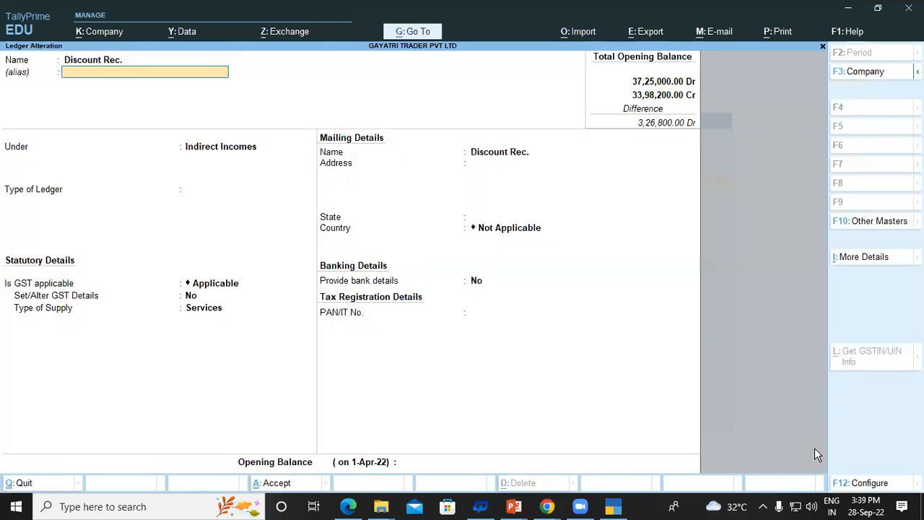
- Keep Discount Rec. under Indirect Incomes with ledger type Not Applicable and GST Applicable, and save the ledger
{"action": "key", "text": "Return"}
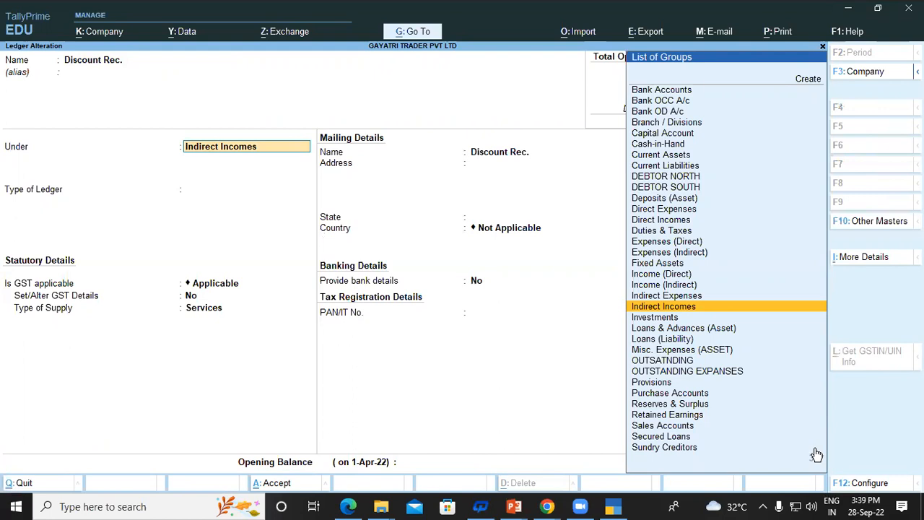
{"action": "key", "text": "Return"}
{"action": "key", "text": "Return"}
{"action": "key", "text": "Return"}
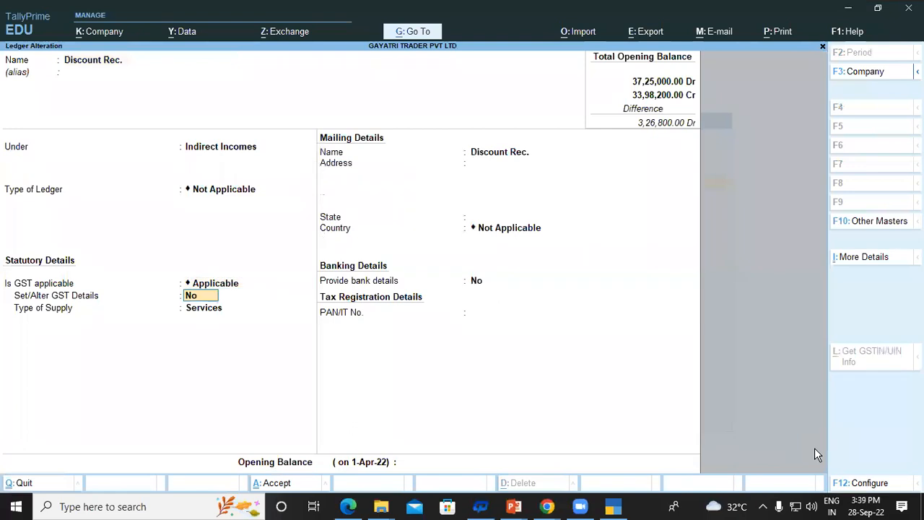
{"action": "key", "text": "BackSpace"}
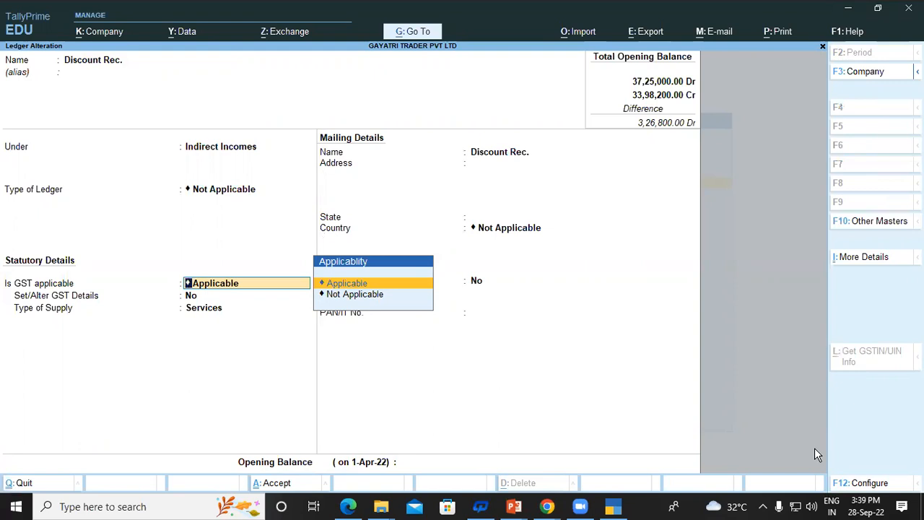
{"action": "key", "text": "Return"}
{"action": "key", "text": "Return"}
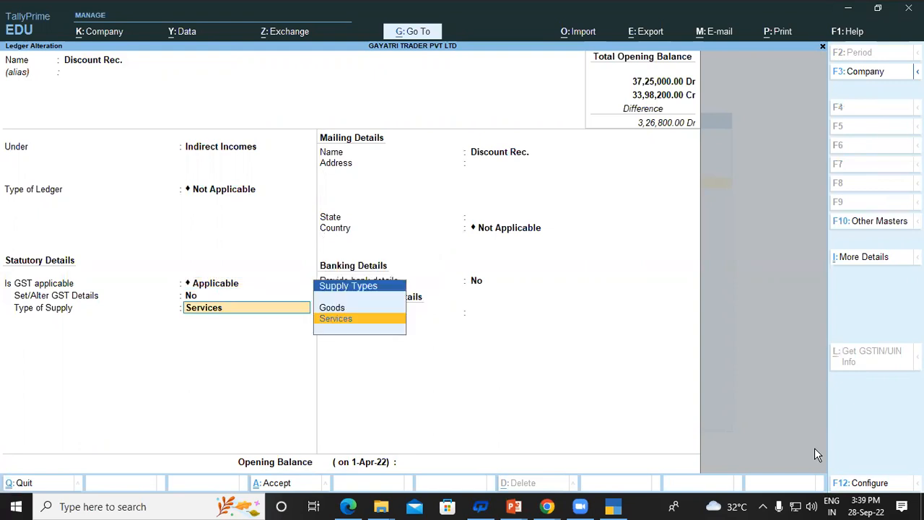
{"action": "key", "text": "ctrl+a"}
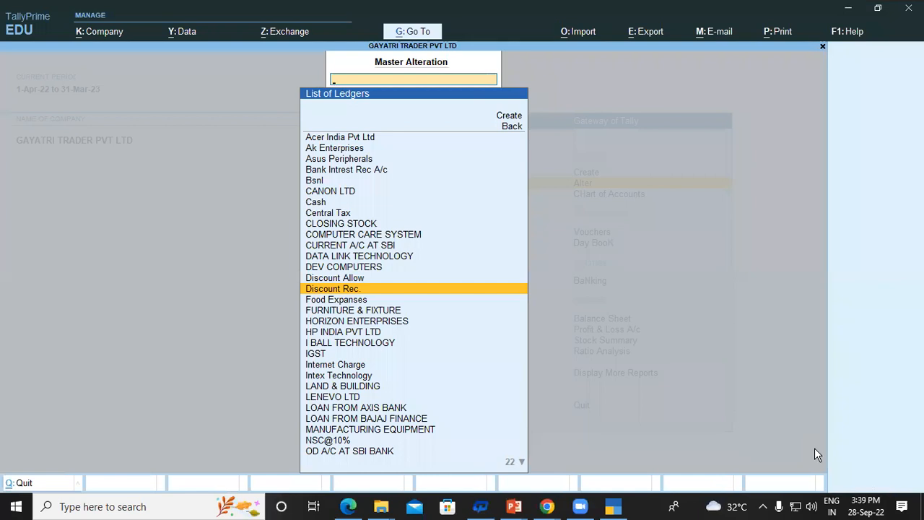
- Reopen the Discount Rec. ledger, set its type of ledger to Discount and save it
{"action": "key", "text": "Return"}
{"action": "key", "text": "Return"}
{"action": "key", "text": "Return"}
{"action": "key", "text": "Return"}
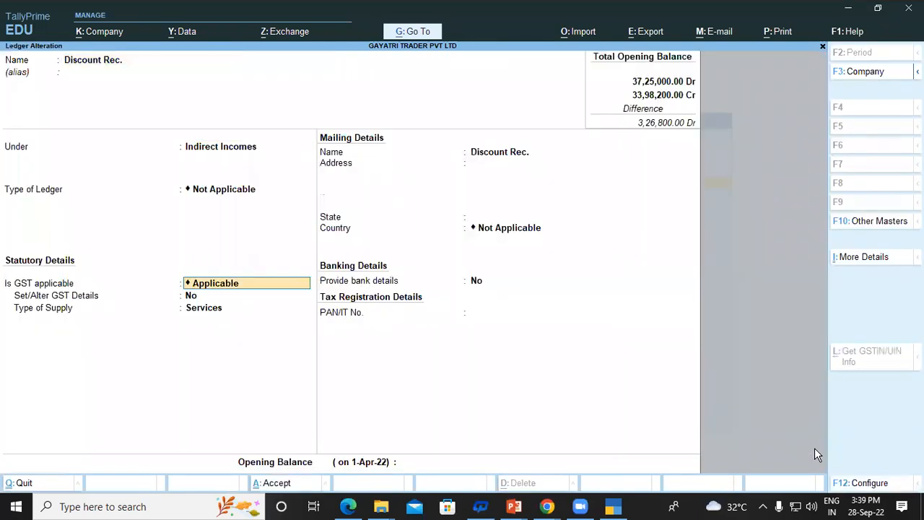
{"action": "key", "text": "BackSpace"}
{"action": "key", "text": "Down"}
{"action": "key", "text": "Return"}
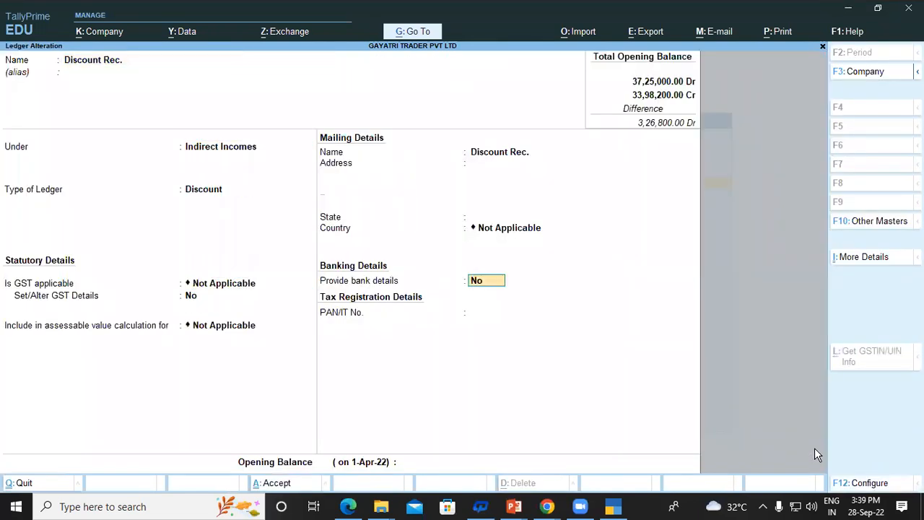
{"action": "key", "text": "Return"}
{"action": "key", "text": "Return"}
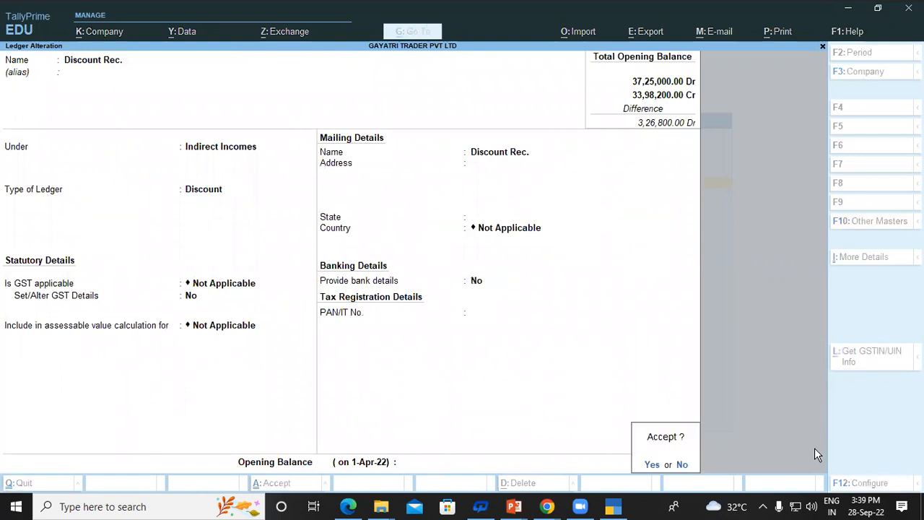
{"action": "key", "text": "Return"}
- Set the Discount Allow ledger's type to Discount under Indirect Expenses, save it and leave ledger alteration
{"action": "key", "text": "Up"}
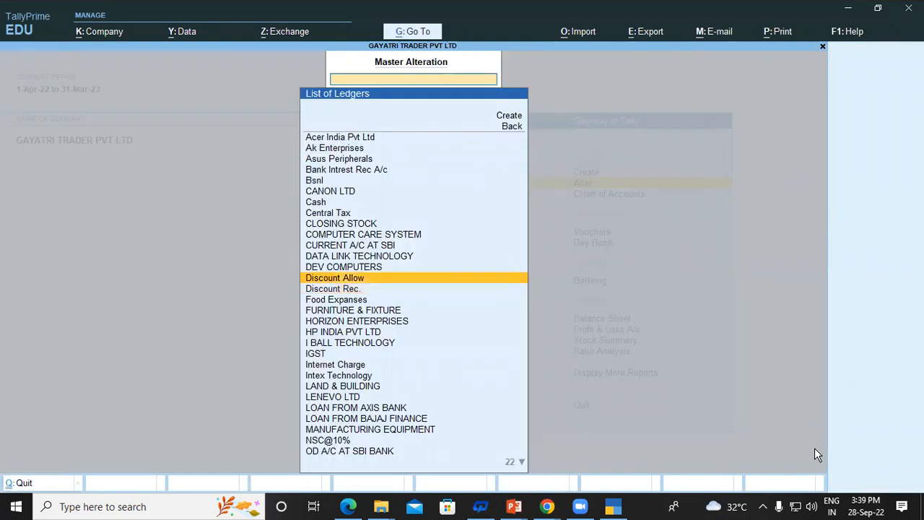
{"action": "key", "text": "Return"}
{"action": "key", "text": "Return"}
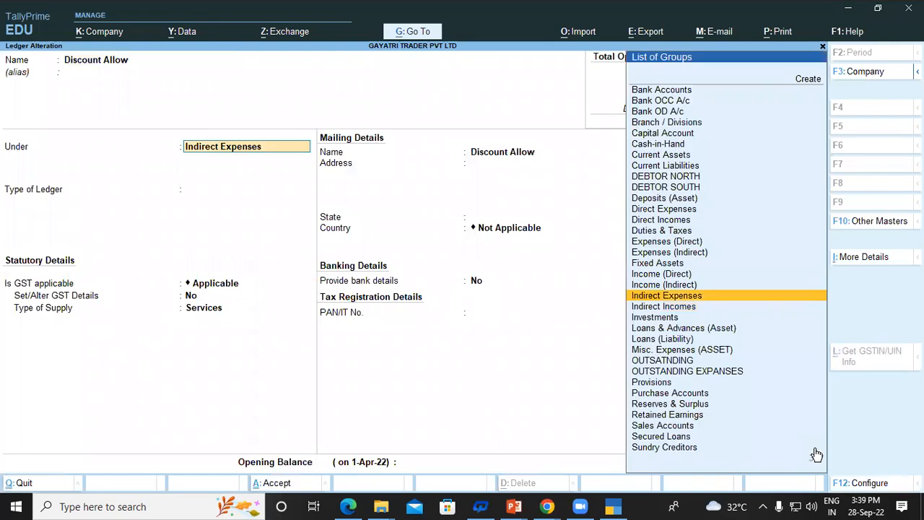
{"action": "key", "text": "Return"}
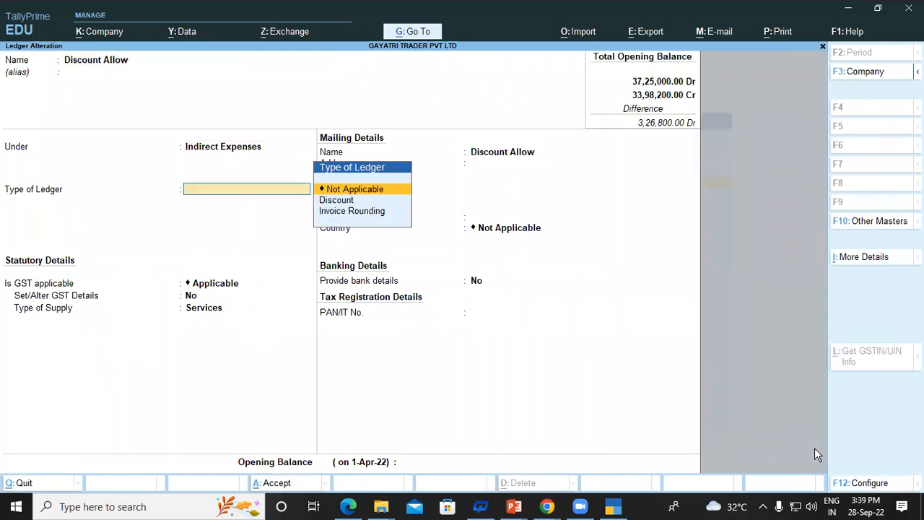
{"action": "key", "text": "Down"}
{"action": "key", "text": "Return"}
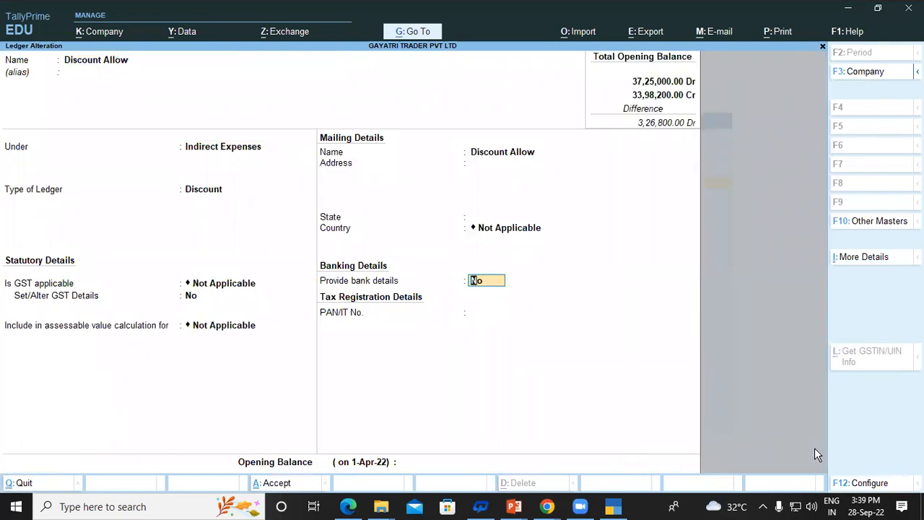
{"action": "key", "text": "Return"}
{"action": "key", "text": "Return"}
{"action": "key", "text": "Return"}
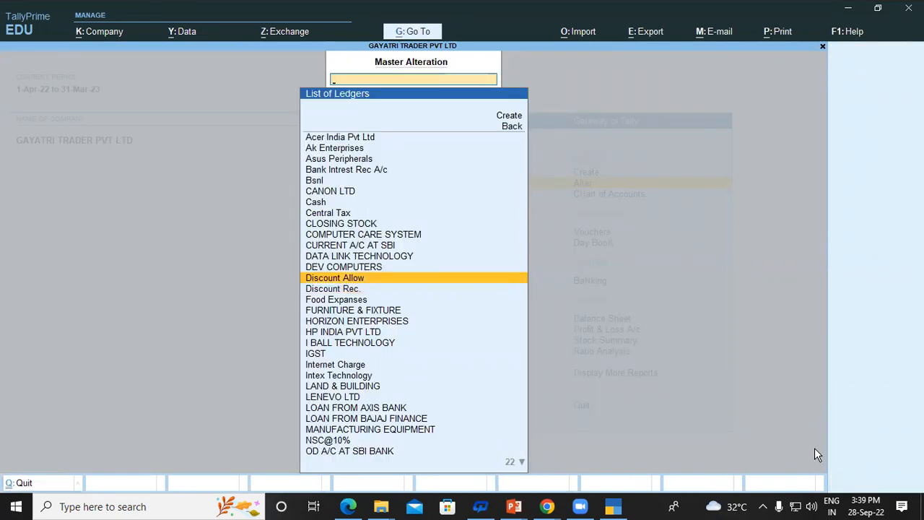
{"action": "key", "text": "Escape"}
{"action": "key", "text": "Escape"}
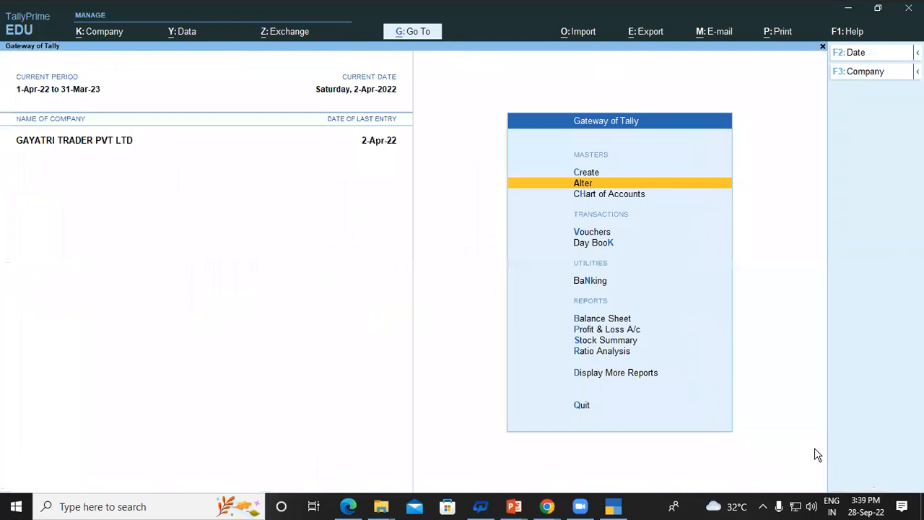
- Start a new purchase voucher with the supplier invoice number left blank
{"action": "key", "text": "Down"}
{"action": "key", "text": "Down"}
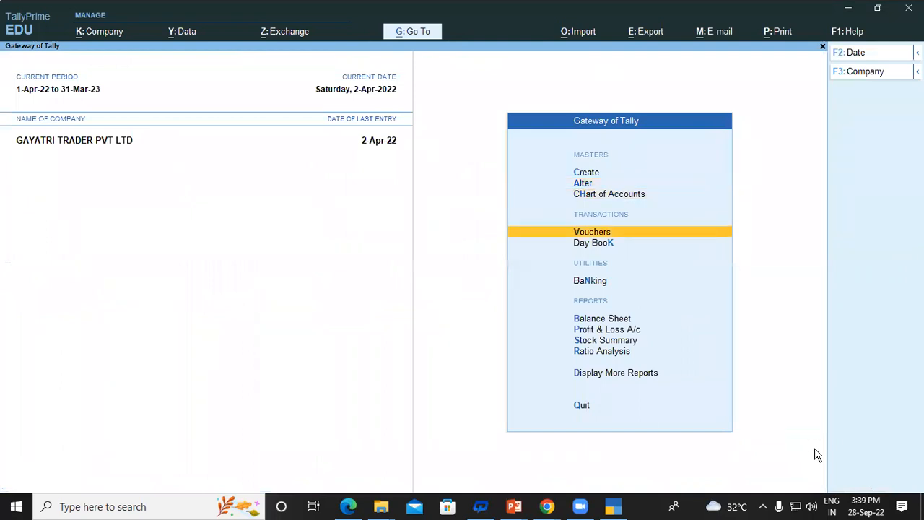
{"action": "key", "text": "Return"}
{"action": "key", "text": "Return"}
{"action": "key", "text": "Return"}
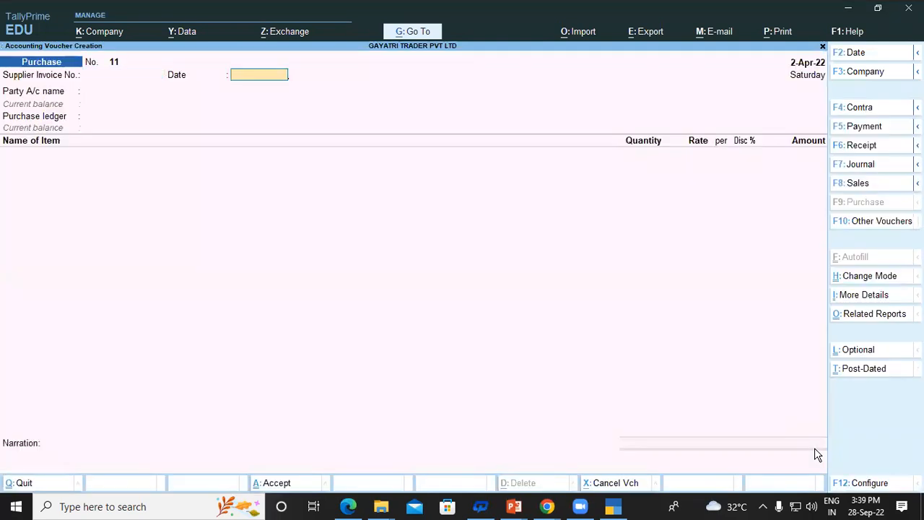
- Choose Ak Enterprises as the party, accept its party details and select Purchase as the purchase ledger
{"action": "key", "text": "Down"}
{"action": "key", "text": "Down"}
{"action": "key", "text": "Down"}
{"action": "key", "text": "Up"}
{"action": "key", "text": "Up"}
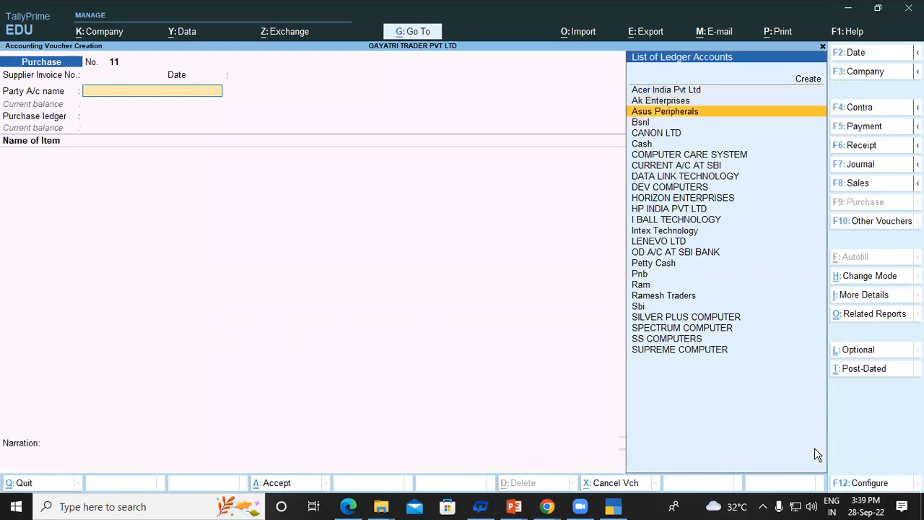
{"action": "key", "text": "Return"}
{"action": "key", "text": "Return"}
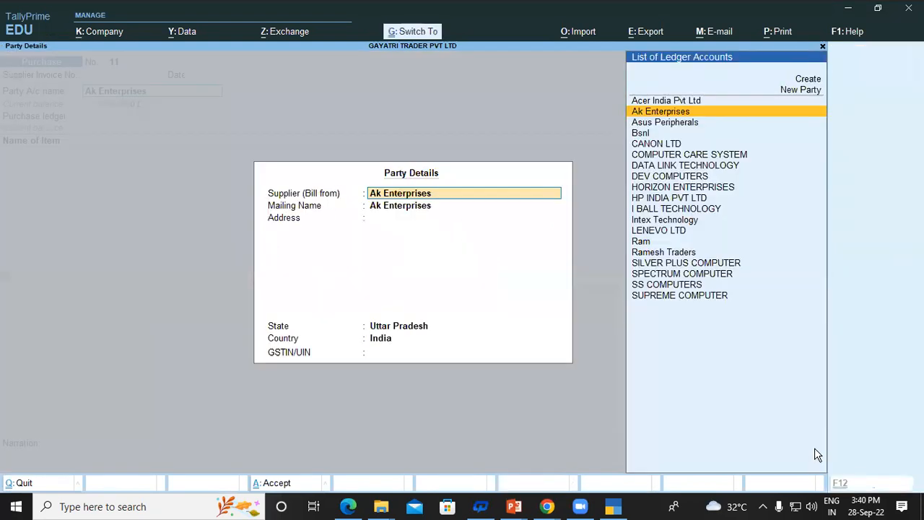
{"action": "key", "text": "Return"}
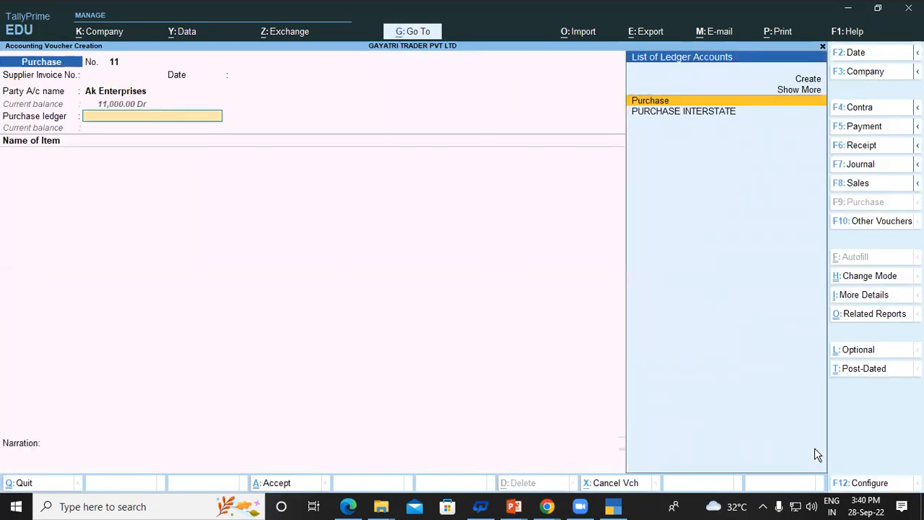
{"action": "key", "text": "Return"}
- Add Samsung Galaxy as the first stock item of the purchase voucher
{"action": "key", "text": "Down"}
{"action": "key", "text": "Down"}
{"action": "key", "text": "Down"}
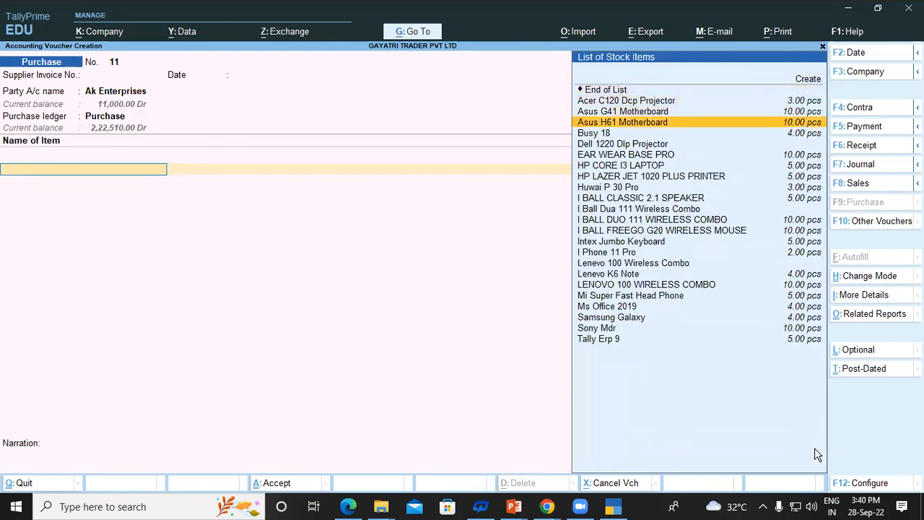
{"action": "key", "text": "Down"}
{"action": "key", "text": "Down"}
{"action": "key", "text": "Down"}
{"action": "key", "text": "Down"}
{"action": "key", "text": "Down"}
{"action": "key", "text": "Down"}
{"action": "key", "text": "Down"}
{"action": "key", "text": "Down"}
{"action": "key", "text": "Down"}
{"action": "key", "text": "Down"}
{"action": "key", "text": "Down"}
{"action": "key", "text": "Down"}
{"action": "key", "text": "Down"}
{"action": "key", "text": "Down"}
{"action": "key", "text": "Down"}
{"action": "key", "text": "Down"}
{"action": "key", "text": "Down"}
{"action": "key", "text": "Down"}
{"action": "key", "text": "Down"}
{"action": "key", "text": "Down"}
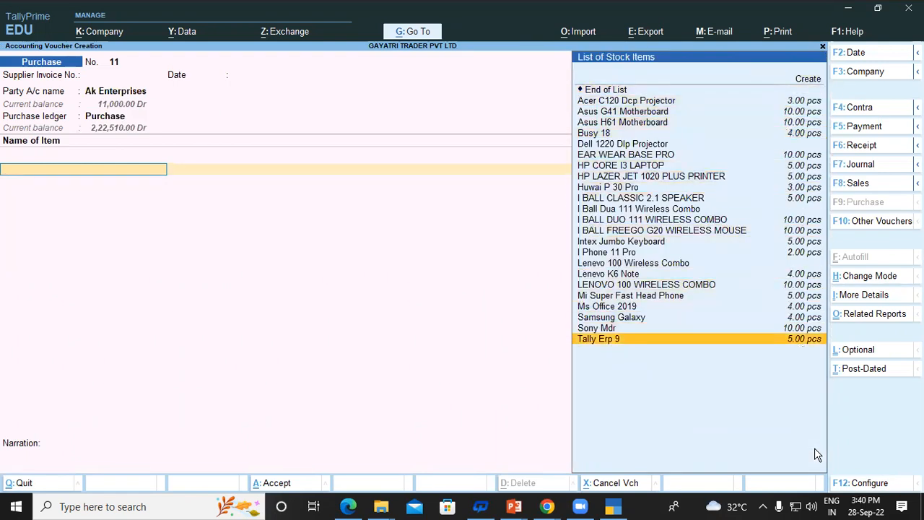
{"action": "key", "text": "Up"}
{"action": "key", "text": "Up"}
{"action": "key", "text": "Return"}
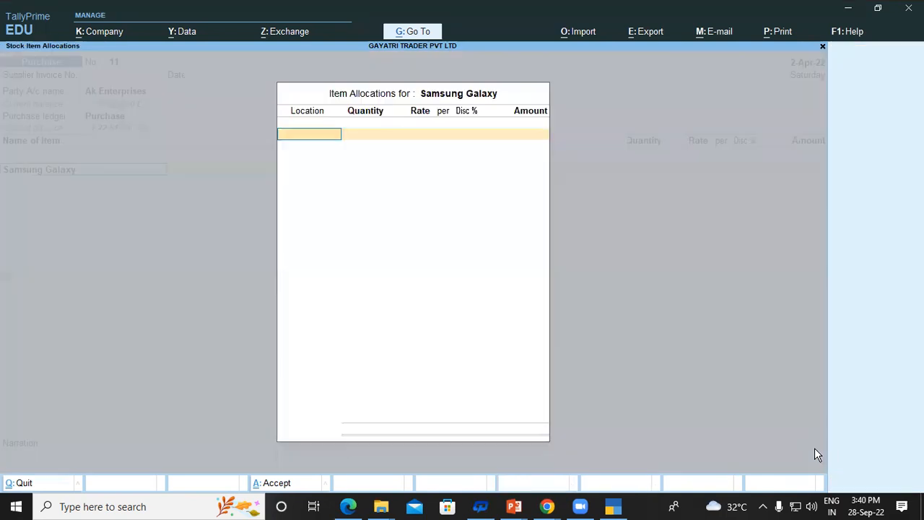
- Allocate 2 pcs of Samsung Galaxy to Shop at a rate of 21,000 with a 4% discount
{"action": "key", "text": "Down"}
{"action": "key", "text": "Return"}
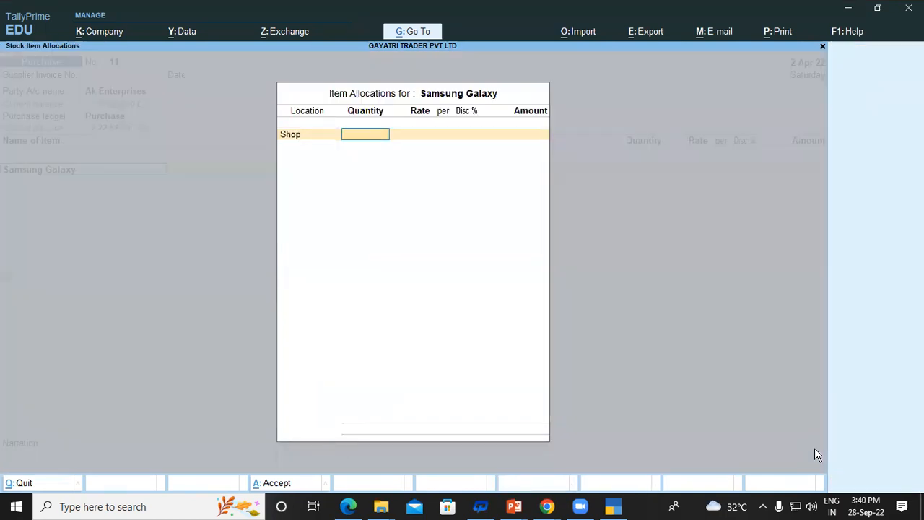
{"action": "type", "text": "2"}
{"action": "key", "text": "Return"}
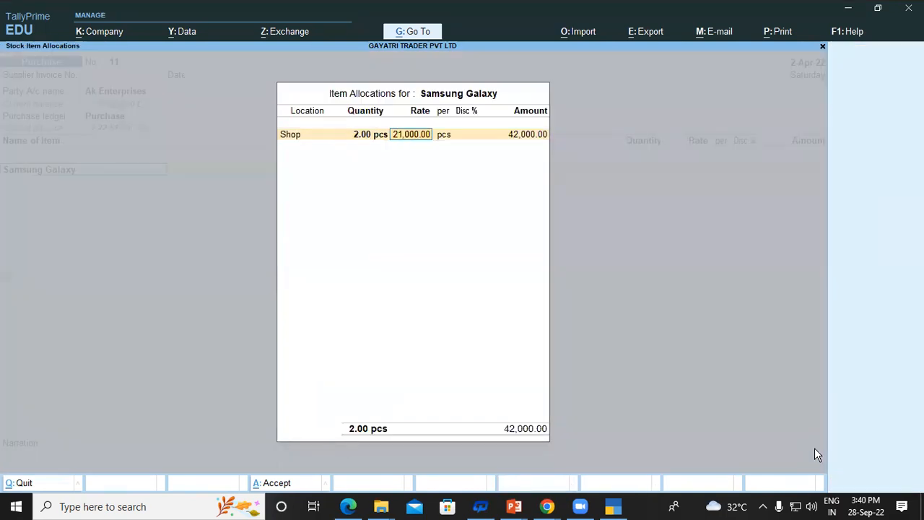
{"action": "key", "text": "Return"}
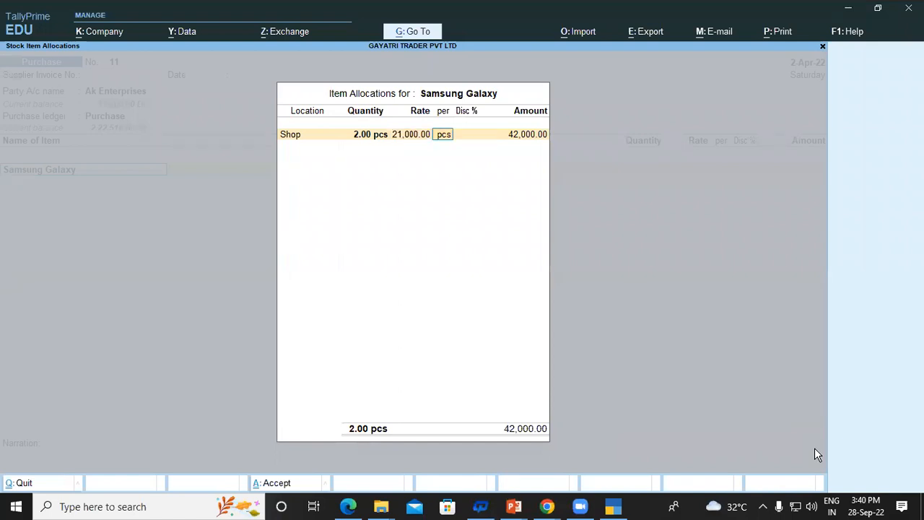
{"action": "key", "text": "Return"}
{"action": "type", "text": "4"}
{"action": "key", "text": "Return"}
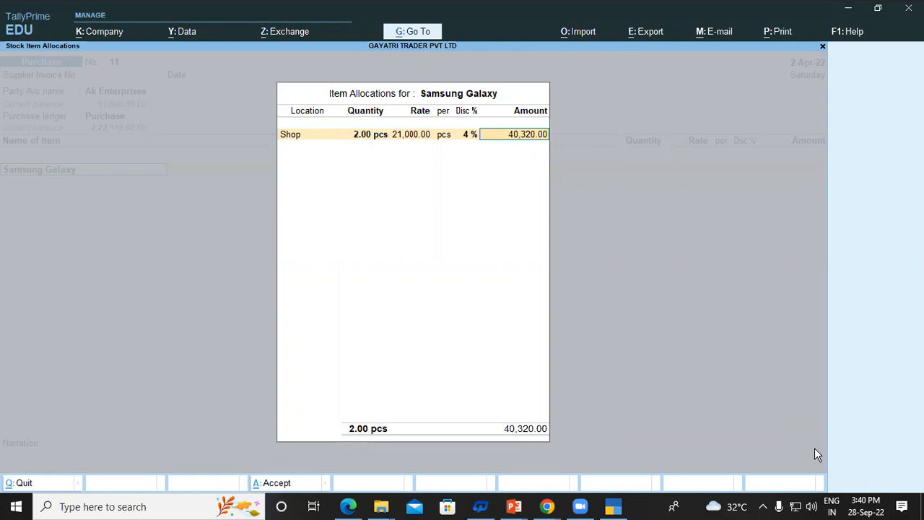
- Calculate the discount amount as 42000*4% in the built-in calculator
{"action": "key", "text": "ctrl+n"}
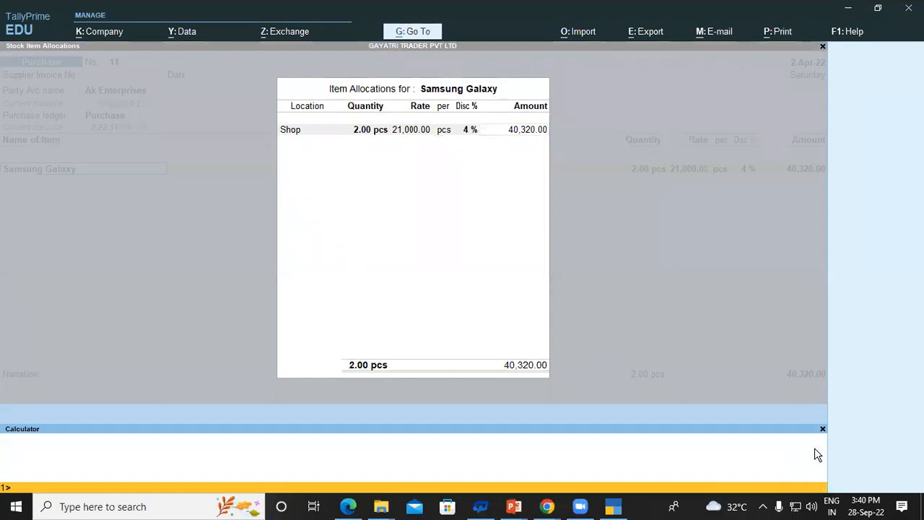
{"action": "type", "text": "42000*4%"}
{"action": "key", "text": "Return"}
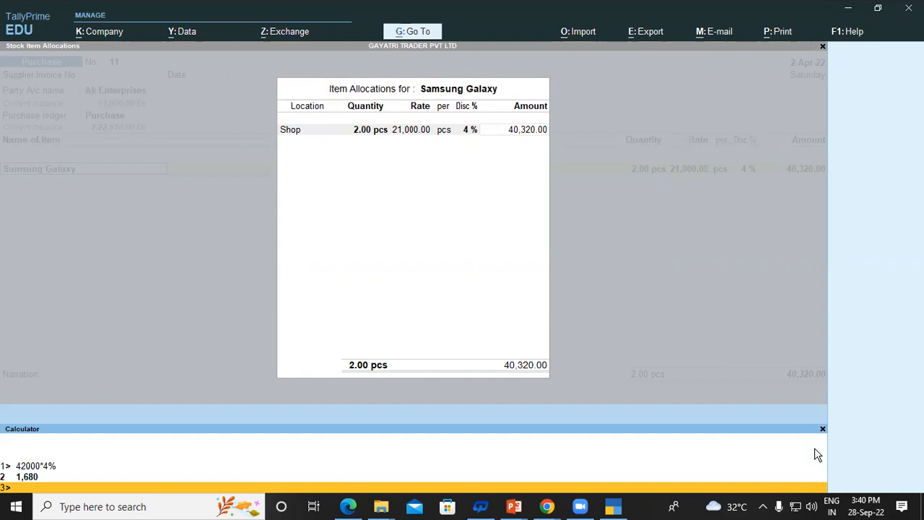
- Calculate 42320-1680 in the built-in calculator and return to the item allocation
{"action": "type", "text": "42320-1680"}
{"action": "key", "text": "Return"}
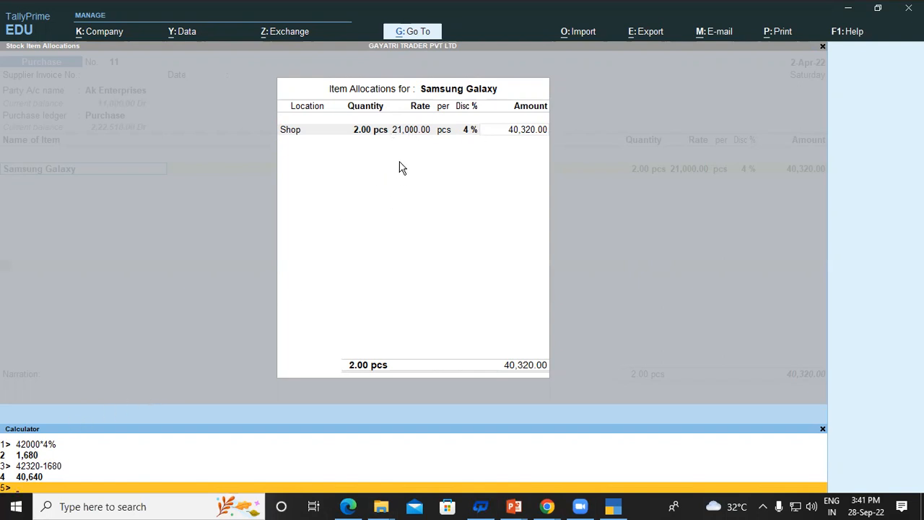
{"action": "left_click", "coordinate": [562, 185]}
- Reopen the Samsung Galaxy item allocation and set its discount to 0%
{"action": "key", "text": "Escape"}
{"action": "key", "text": "Escape"}
{"action": "key", "text": "y"}
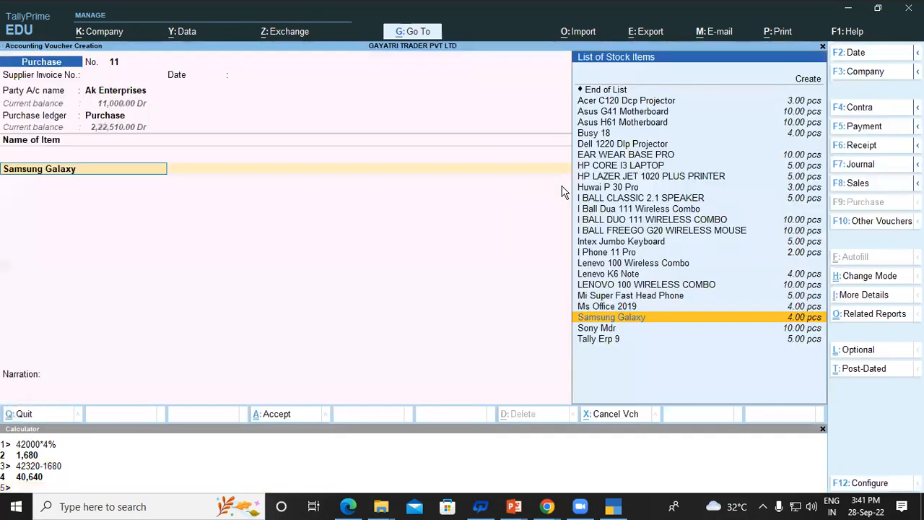
{"action": "key", "text": "Return"}
{"action": "key", "text": "Return"}
{"action": "key", "text": "Return"}
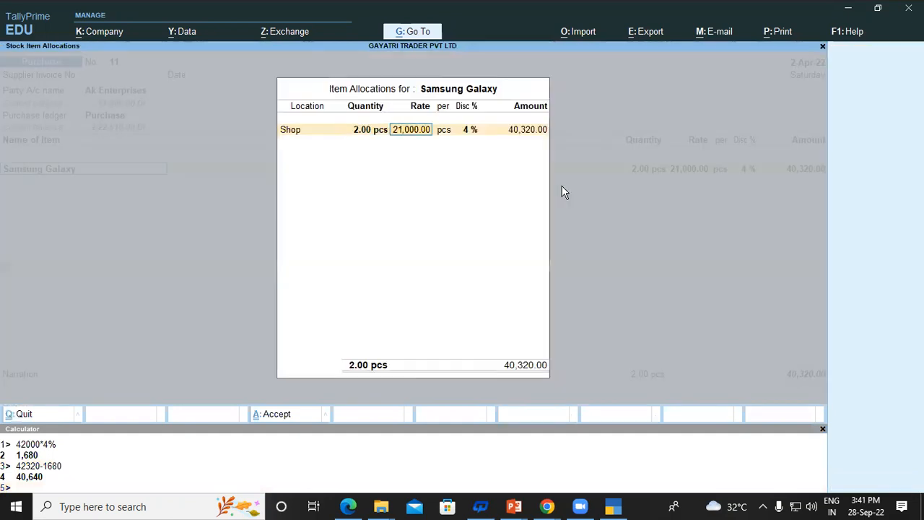
{"action": "key", "text": "Return"}
{"action": "key", "text": "Return"}
{"action": "type", "text": "0"}
{"action": "key", "text": "Return"}
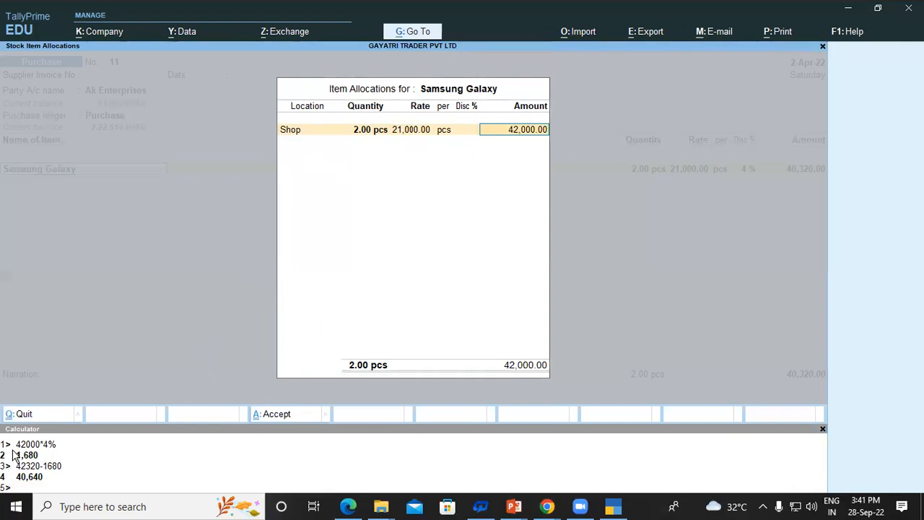
- Calculate the discounted amount as 42000-1680 in the built-in calculator
{"action": "left_click", "coordinate": [49, 485]}
{"action": "type", "text": "42000-16"}
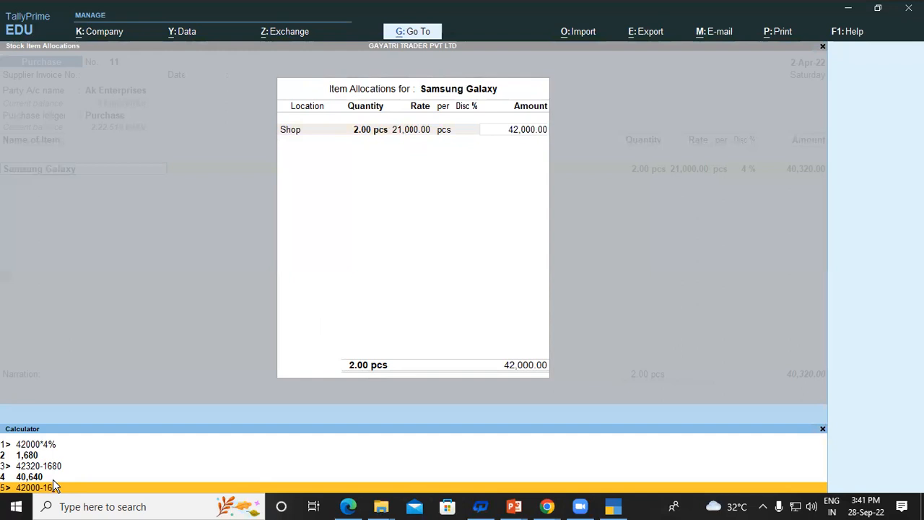
{"action": "type", "text": "80"}
{"action": "key", "text": "Return"}
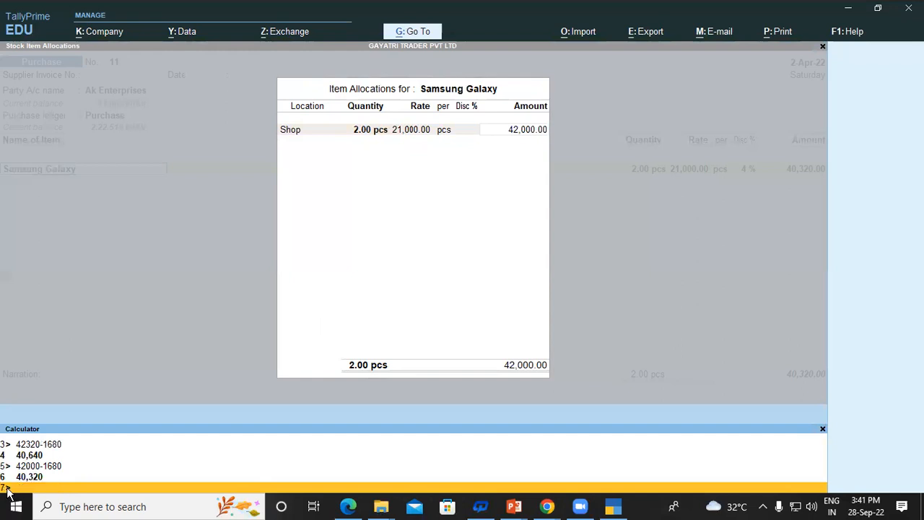
- Set the Samsung Galaxy allocation's discount to 4% and accept the item line
{"action": "left_click", "coordinate": [468, 130]}
{"action": "type", "text": "4"}
{"action": "key", "text": "Return"}
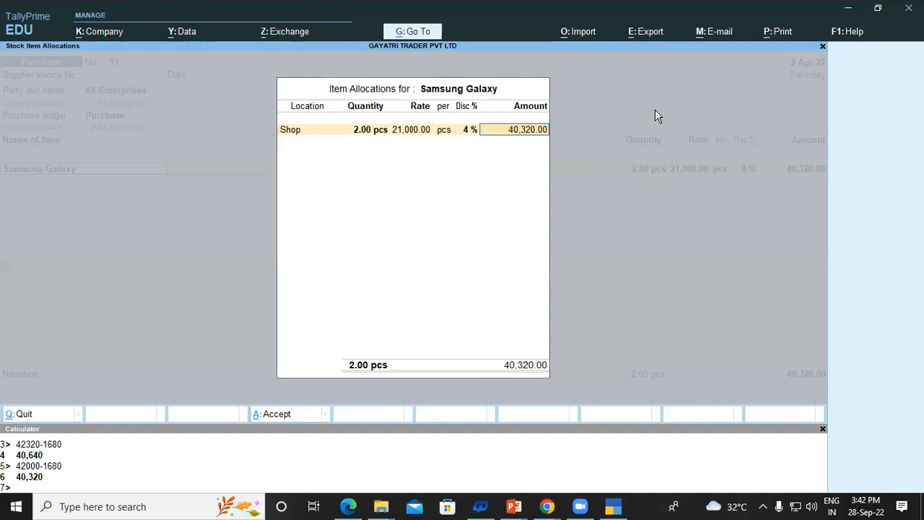
{"action": "key", "text": "BackSpace"}
{"action": "key", "text": "Escape"}
{"action": "key", "text": "Return"}
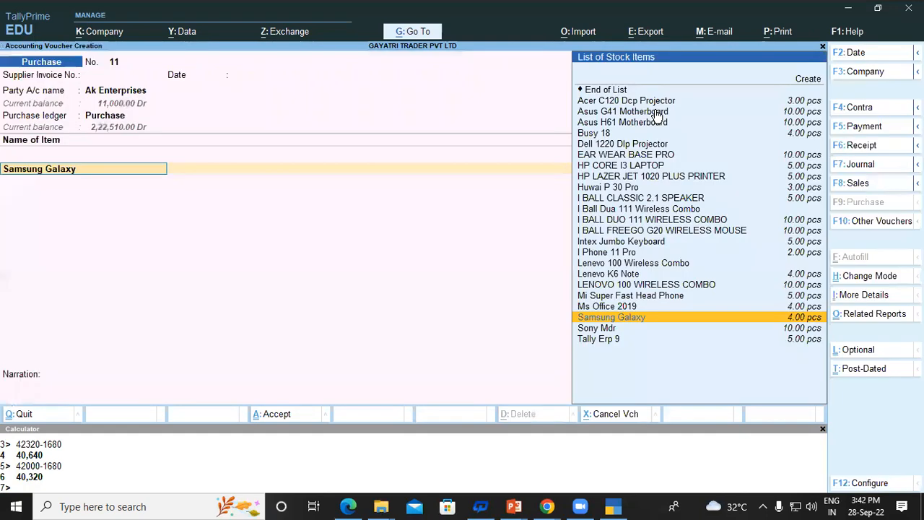
{"action": "key", "text": "Return"}
{"action": "key", "text": "Return"}
{"action": "key", "text": "Return"}
{"action": "key", "text": "Return"}
{"action": "key", "text": "Return"}
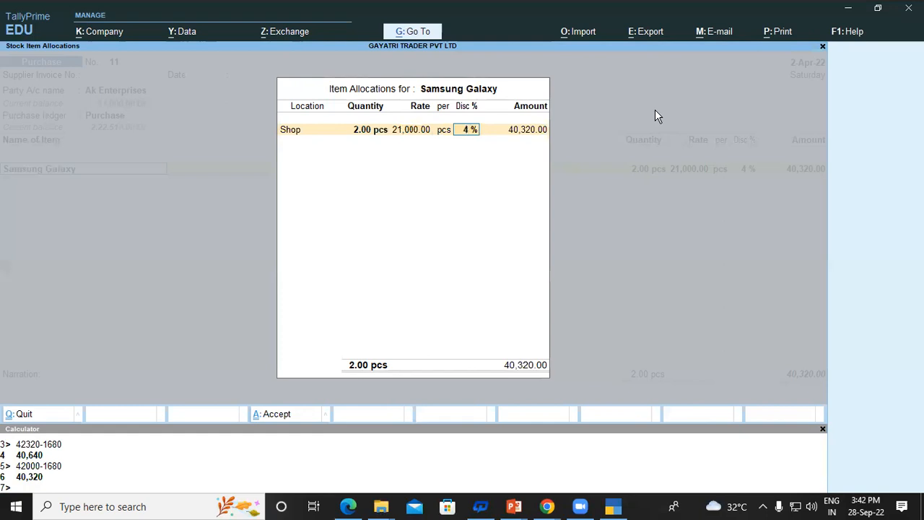
{"action": "key", "text": "Return"}
{"action": "key", "text": "Return"}
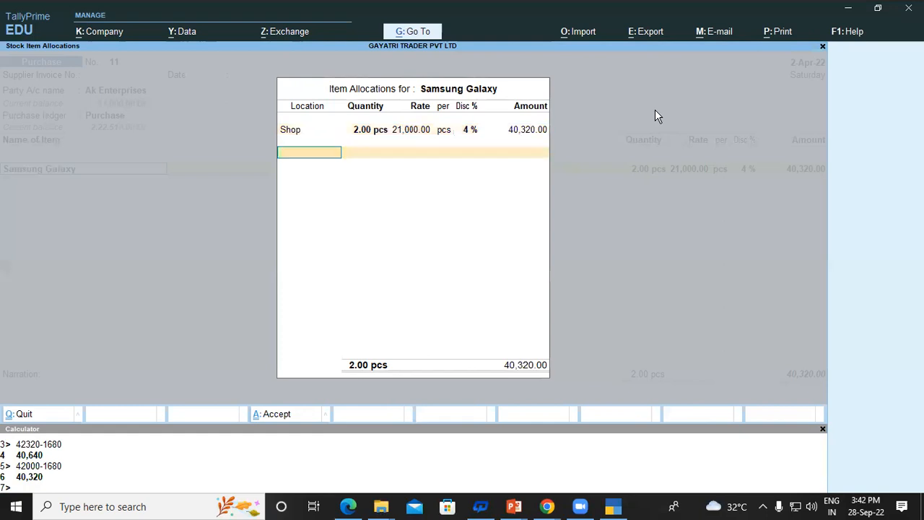
{"action": "key", "text": "Return"}
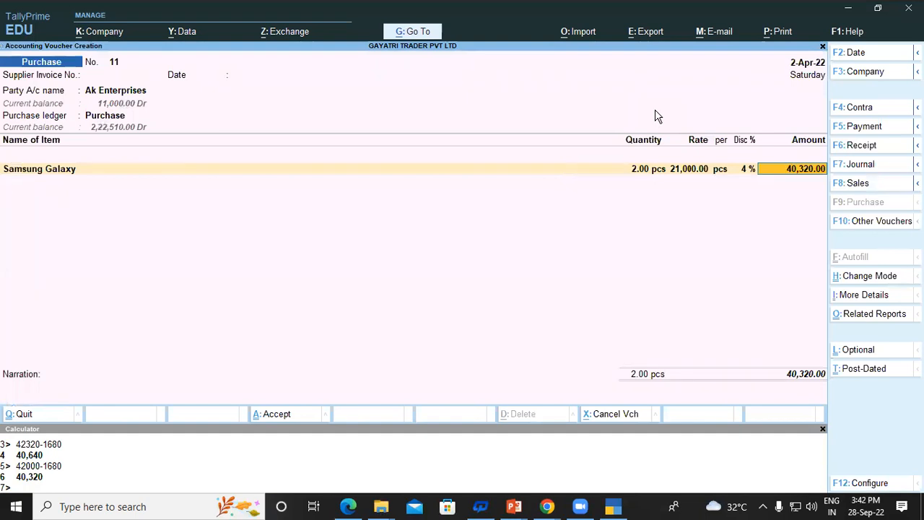
{"action": "key", "text": "Return"}
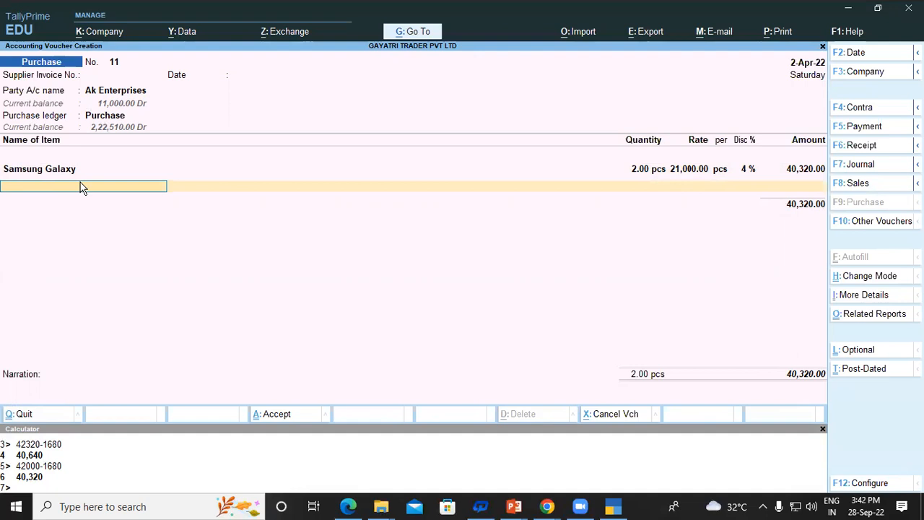
- Add the Discount Rec. ledger below the Samsung Galaxy line with a rate of 10%
{"action": "key", "text": "Return"}
{"action": "key", "text": "Down"}
{"action": "key", "text": "Down"}
{"action": "key", "text": "Down"}
{"action": "key", "text": "Down"}
{"action": "key", "text": "Down"}
{"action": "key", "text": "Down"}
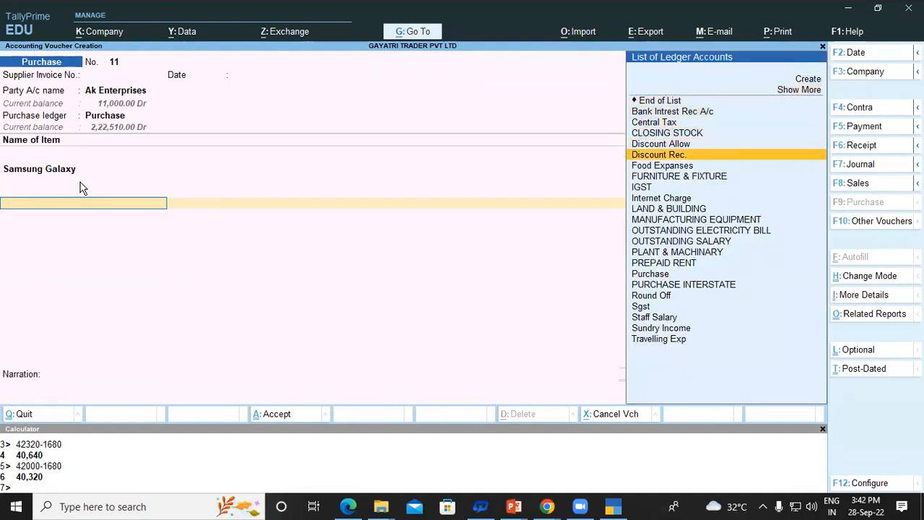
{"action": "key", "text": "Return"}
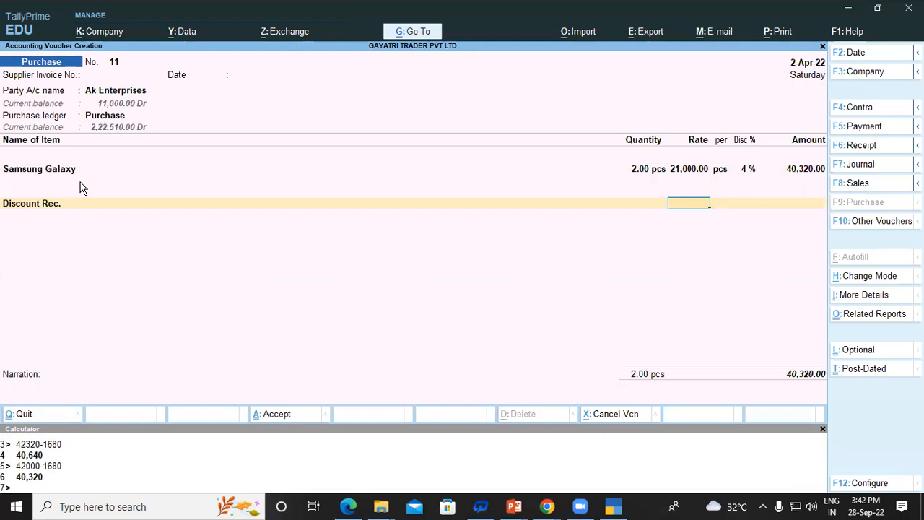
{"action": "type", "text": "10"}
{"action": "key", "text": "Return"}
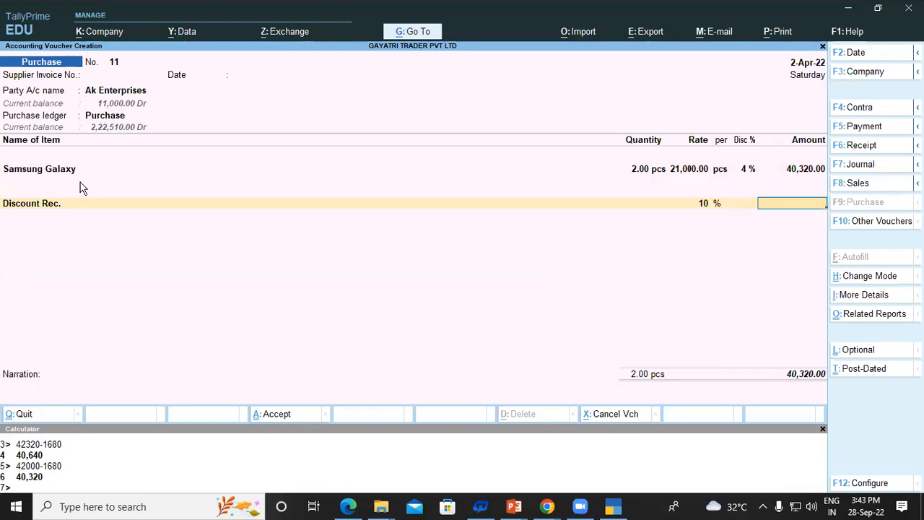
- Change the Discount Rec. rate to 5%
{"action": "key", "text": "BackSpace"}
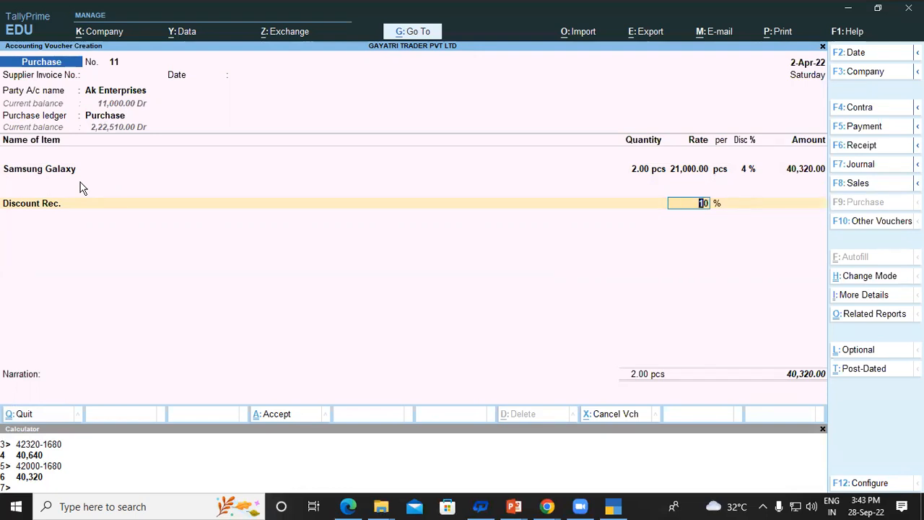
{"action": "type", "text": "5"}
{"action": "key", "text": "Return"}
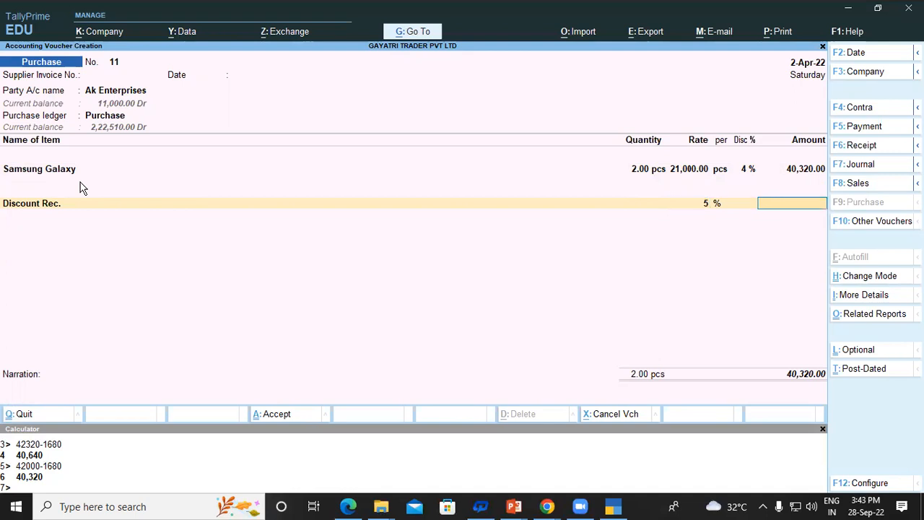
- Open the Discount Rec. ledger for alteration from the voucher and set its type of ledger to Not Applicable
{"action": "key", "text": "BackSpace"}
{"action": "key", "text": "BackSpace"}
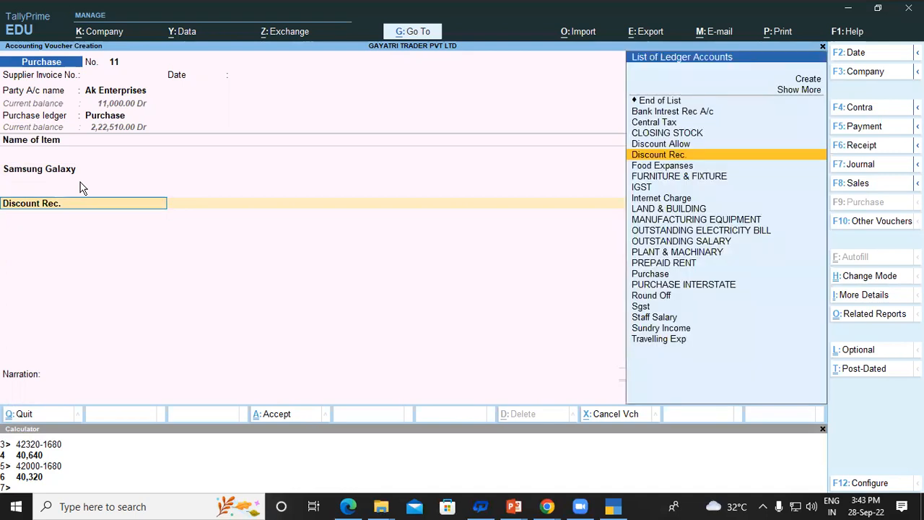
{"action": "key", "text": "ctrl+Return"}
{"action": "key", "text": "Return"}
{"action": "key", "text": "Return"}
{"action": "key", "text": "Return"}
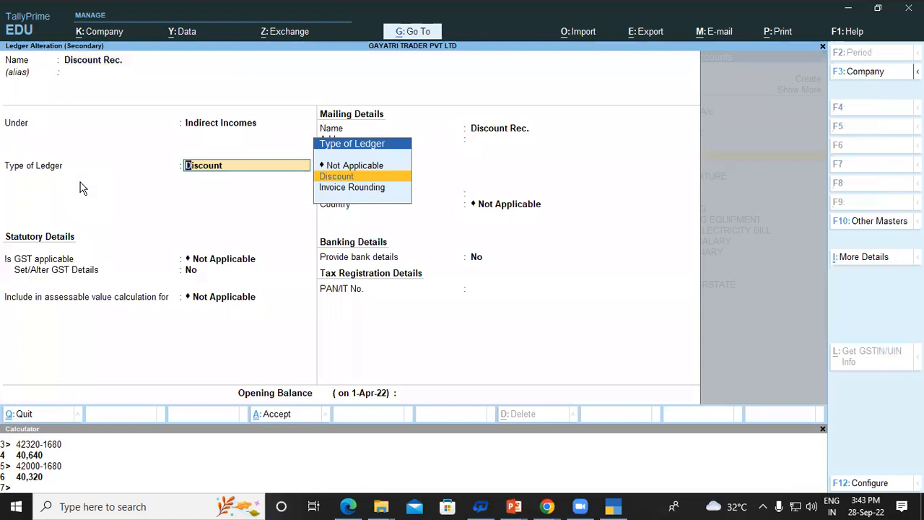
{"action": "key", "text": "Up"}
{"action": "key", "text": "Return"}
{"action": "key", "text": "Return"}
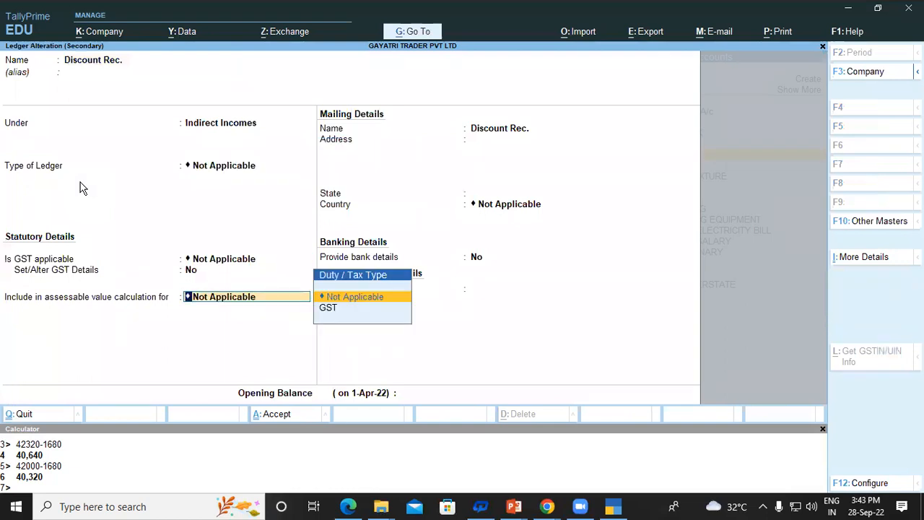
- Set GST to Applicable for the Discount Rec. ledger with Services as the type of supply
{"action": "key", "text": "BackSpace"}
{"action": "key", "text": "Up"}
{"action": "key", "text": "Return"}
{"action": "key", "text": "Return"}
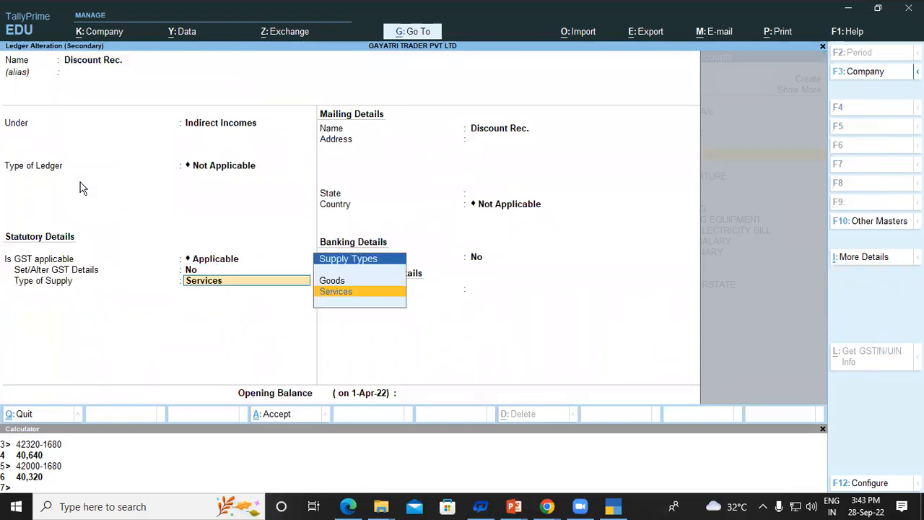
{"action": "key", "text": "Return"}
{"action": "key", "text": "Return"}
- Enter a rate of -5% for the Discount Rec. line and accept its amount
{"action": "key", "text": "Return"}
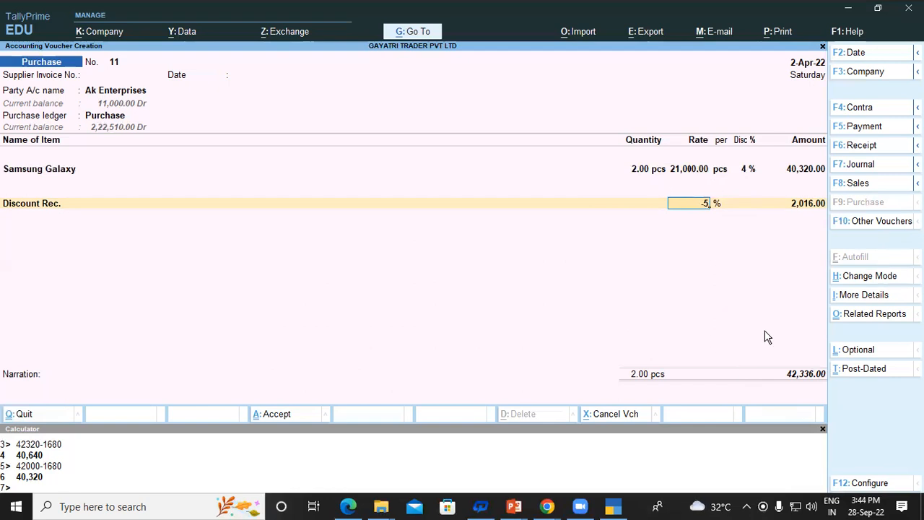
{"action": "key", "text": "Return"}
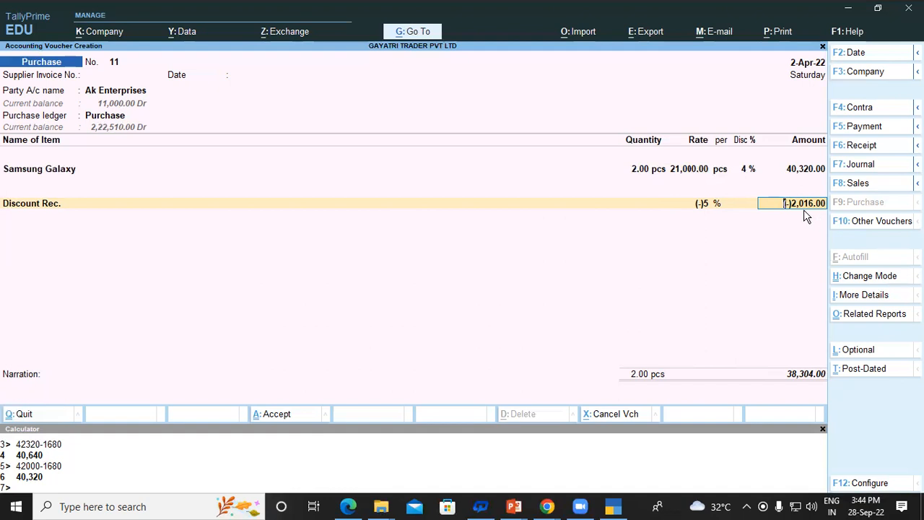
{"action": "key", "text": "Return"}
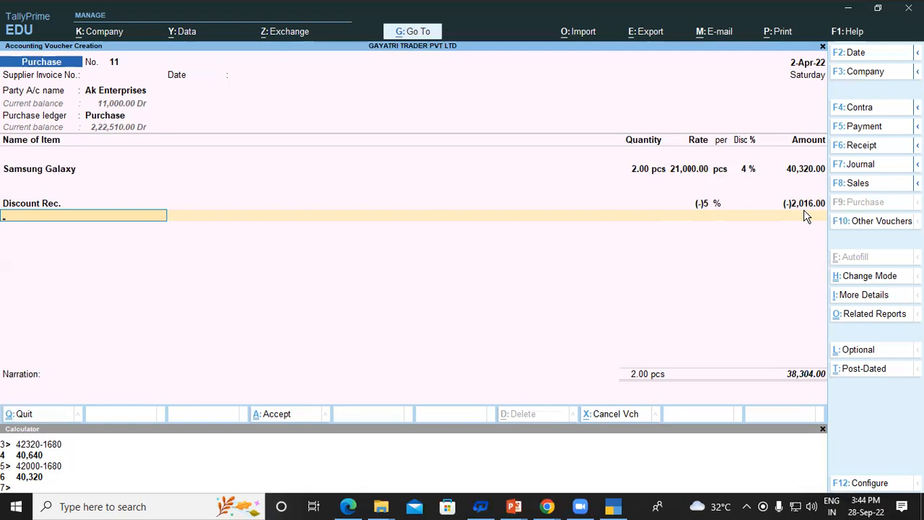
- Add a second Discount Rec. line to the purchase voucher with an amount of -280
{"action": "key", "text": "Down"}
{"action": "key", "text": "Down"}
{"action": "key", "text": "Down"}
{"action": "key", "text": "Down"}
{"action": "key", "text": "Down"}
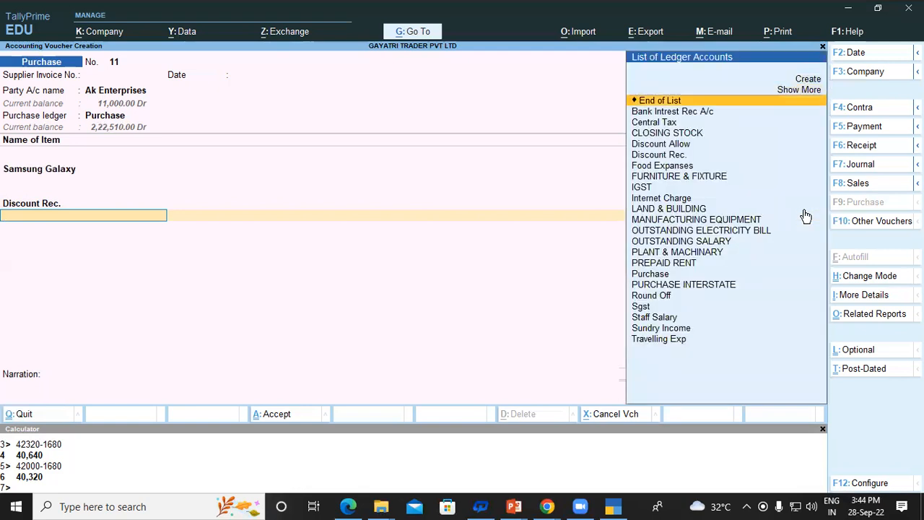
{"action": "key", "text": "Down"}
{"action": "key", "text": "Down"}
{"action": "key", "text": "Down"}
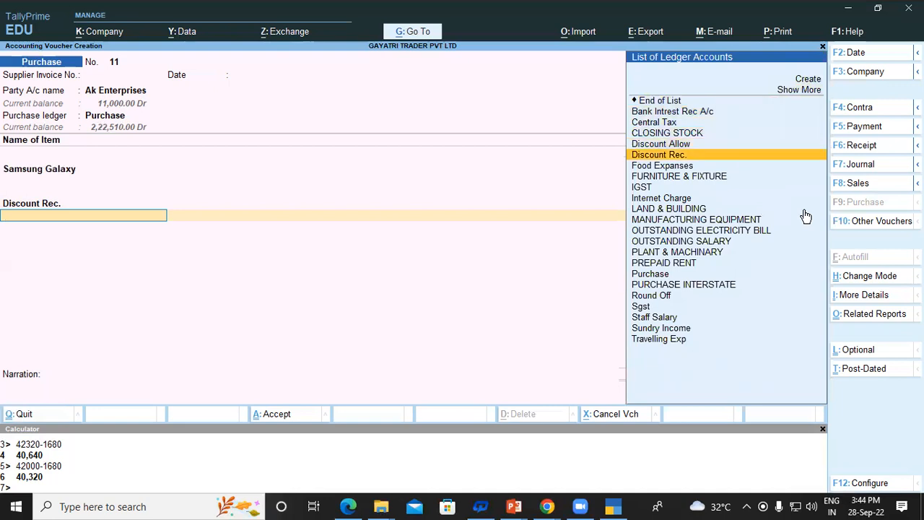
{"action": "key", "text": "Return"}
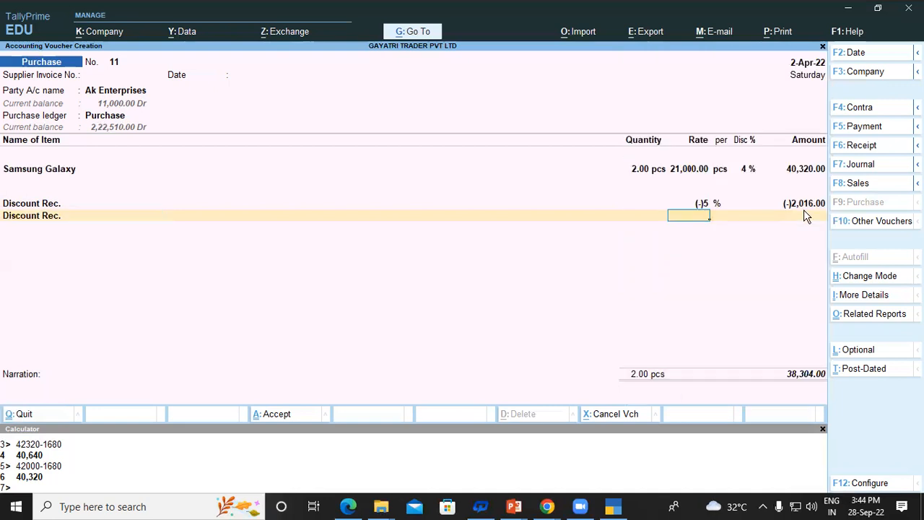
{"action": "key", "text": "Return"}
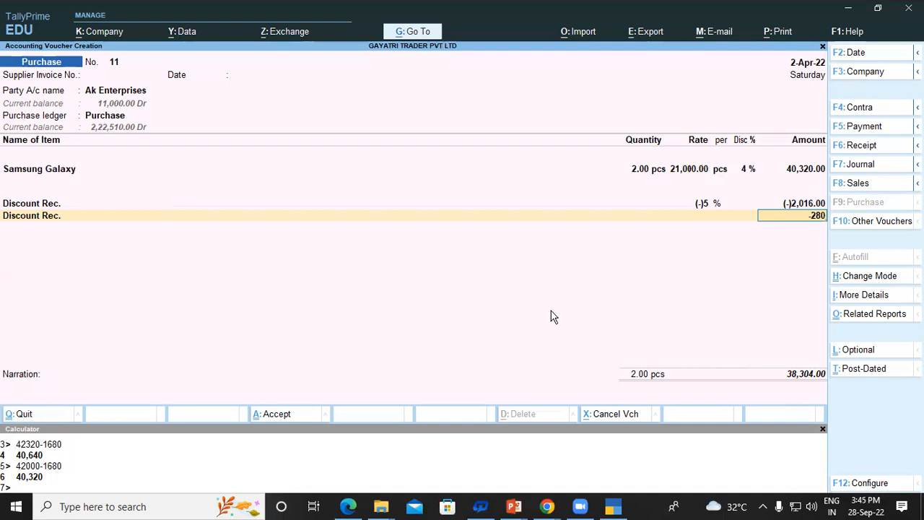
{"action": "key", "text": "Return"}
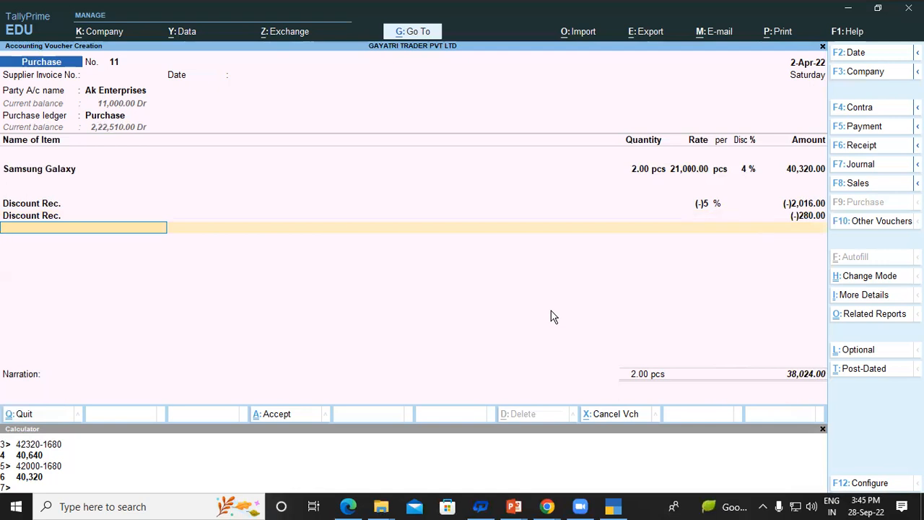
- Discard the unsaved purchase voucher and return to the Gateway of Tally
{"action": "key", "text": "ctrl+q"}
{"action": "key", "text": "ctrl+q"}
{"action": "key", "text": "Escape"}
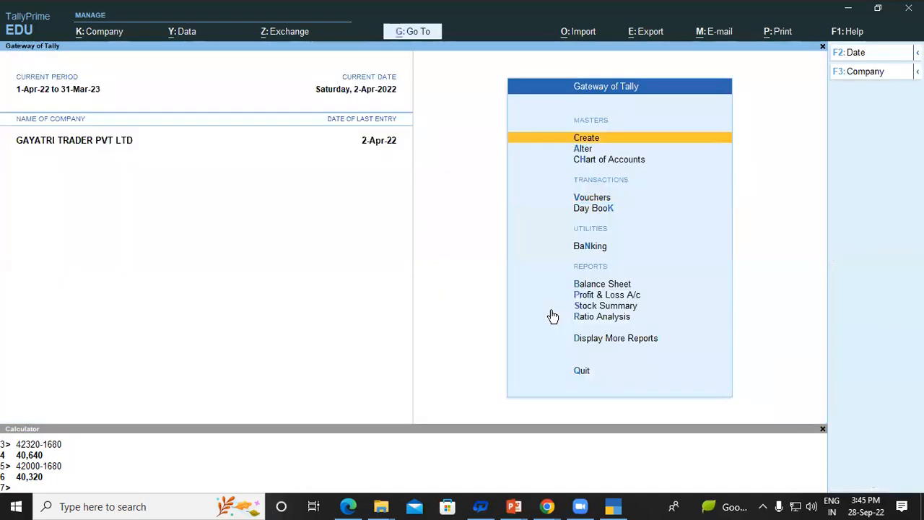
- Start a new purchase voucher
{"action": "key", "text": "Down"}
{"action": "key", "text": "Down"}
{"action": "key", "text": "Down"}
{"action": "key", "text": "Down"}
{"action": "key", "text": "Up"}
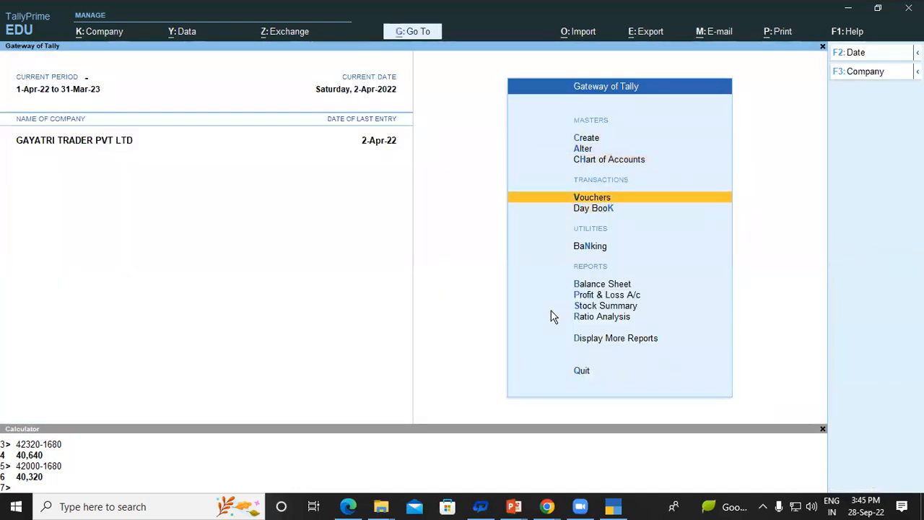
{"action": "key", "text": "Return"}
{"action": "key", "text": "Return"}
- Choose Ak Enterprises as the party, accept its party details and select Purchase as the purchase ledger
{"action": "key", "text": "Down"}
{"action": "key", "text": "Down"}
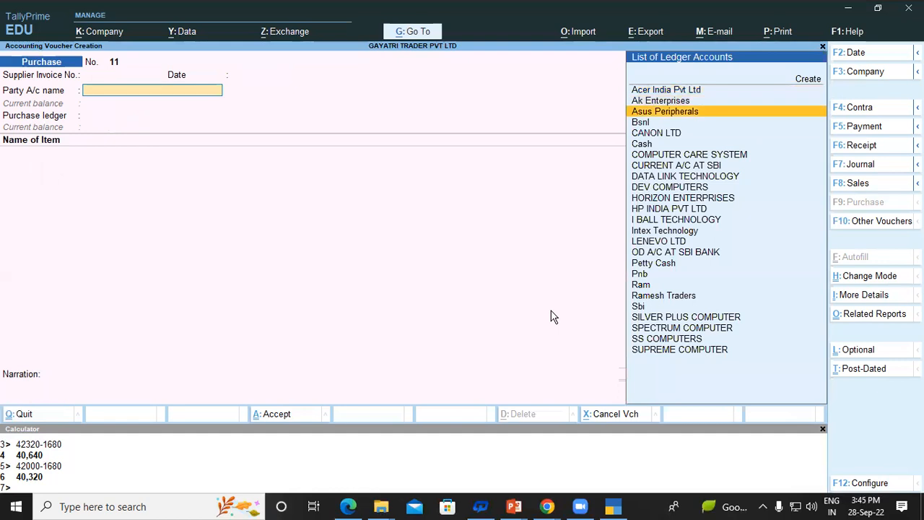
{"action": "key", "text": "Up"}
{"action": "key", "text": "Return"}
{"action": "key", "text": "ctrl+a"}
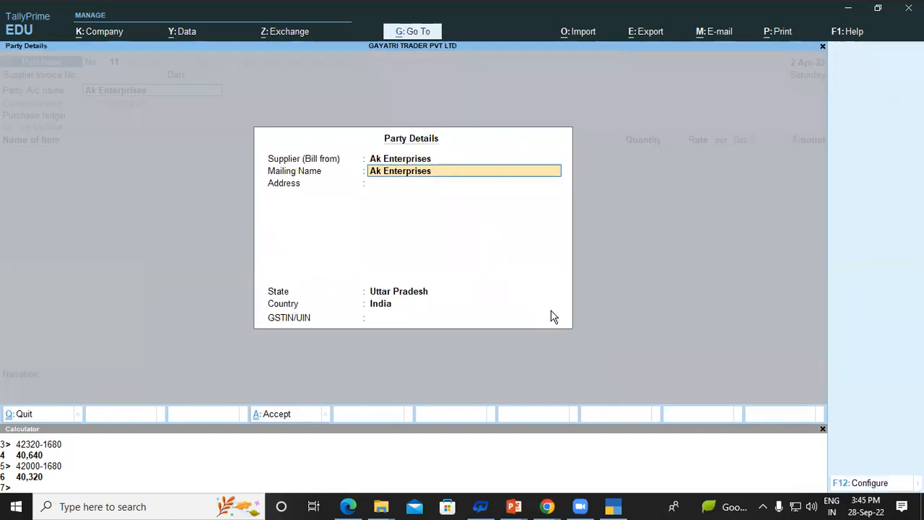
{"action": "key", "text": "Return"}
{"action": "key", "text": "Return"}
{"action": "key", "text": "Return"}
{"action": "key", "text": "ctrl+a"}
{"action": "key", "text": "Return"}
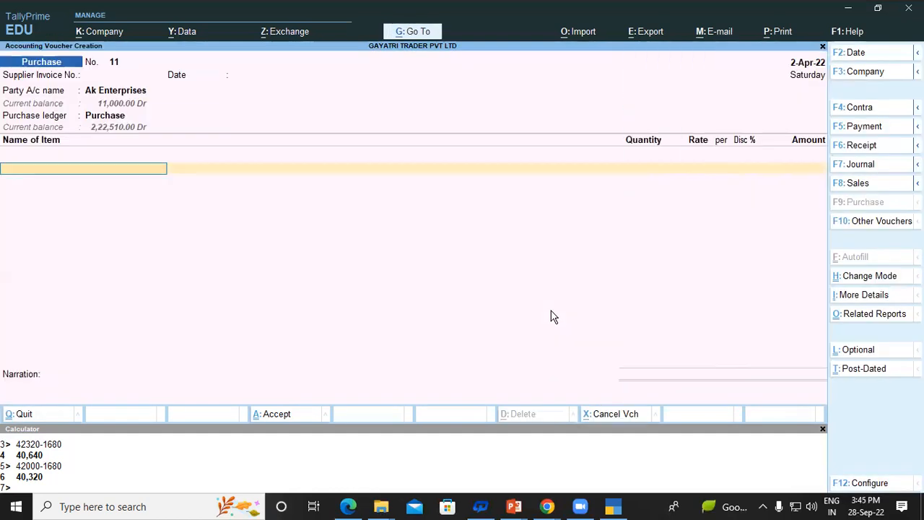
- Add Samsung Galaxy to the purchase voucher at the Shop location with quantity 1 pcs and a rate of 21,000
{"action": "key", "text": "Down"}
{"action": "key", "text": "Down"}
{"action": "key", "text": "Down"}
{"action": "key", "text": "Down"}
{"action": "key", "text": "Down"}
{"action": "key", "text": "Down"}
{"action": "key", "text": "Down"}
{"action": "key", "text": "Down"}
{"action": "key", "text": "Down"}
{"action": "key", "text": "Down"}
{"action": "key", "text": "Down"}
{"action": "key", "text": "Down"}
{"action": "key", "text": "Down"}
{"action": "key", "text": "Down"}
{"action": "key", "text": "Down"}
{"action": "key", "text": "Down"}
{"action": "key", "text": "Down"}
{"action": "key", "text": "Down"}
{"action": "key", "text": "Down"}
{"action": "key", "text": "Down"}
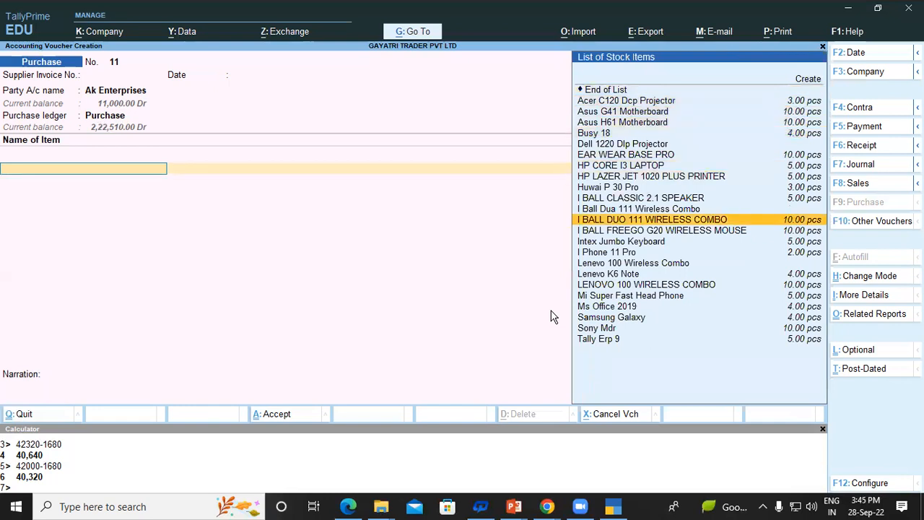
{"action": "key", "text": "Down"}
{"action": "key", "text": "Return"}
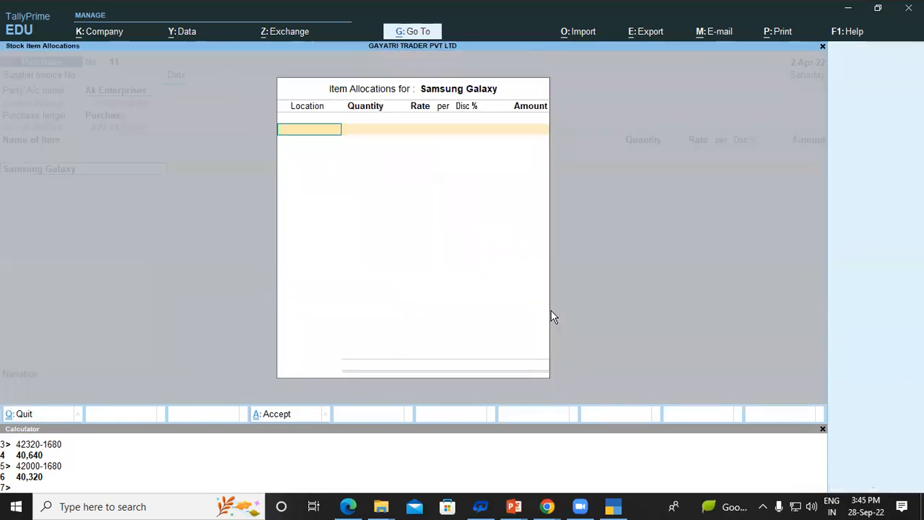
{"action": "key", "text": "Down"}
{"action": "key", "text": "Down"}
{"action": "key", "text": "Return"}
{"action": "type", "text": "1"}
{"action": "key", "text": "Return"}
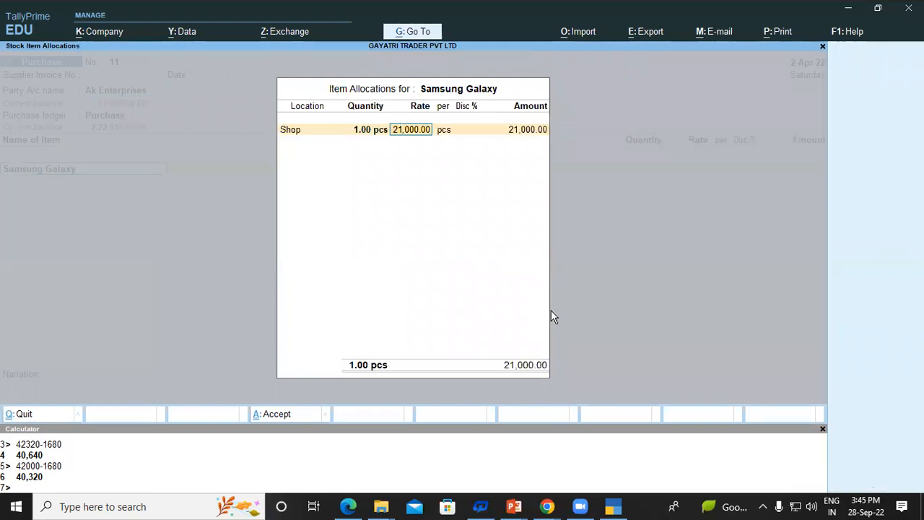
{"action": "key", "text": "Return"}
{"action": "key", "text": "Return"}
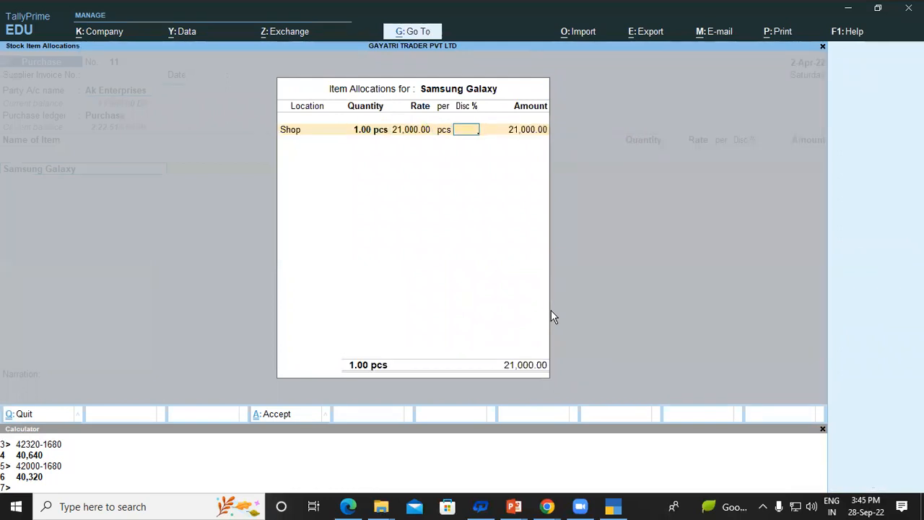
{"action": "key", "text": "Return"}
{"action": "key", "text": "Return"}
{"action": "key", "text": "Return"}
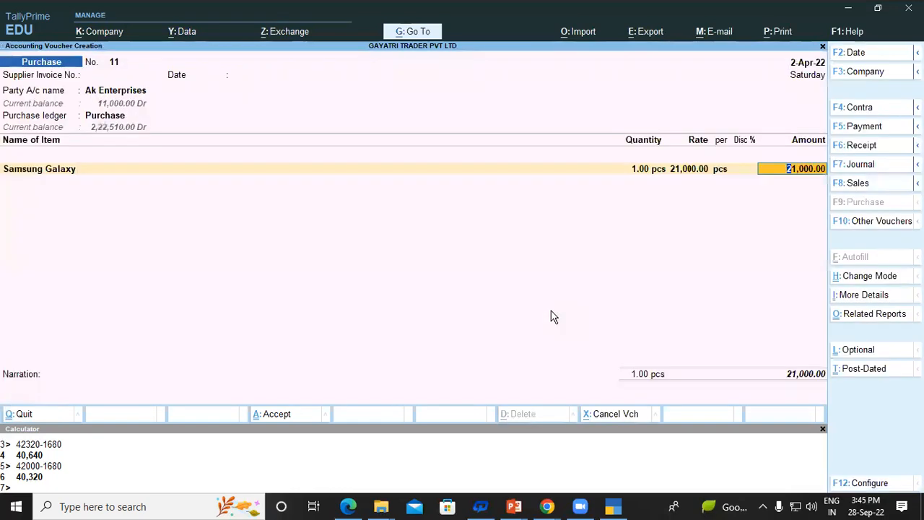
{"action": "key", "text": "Return"}
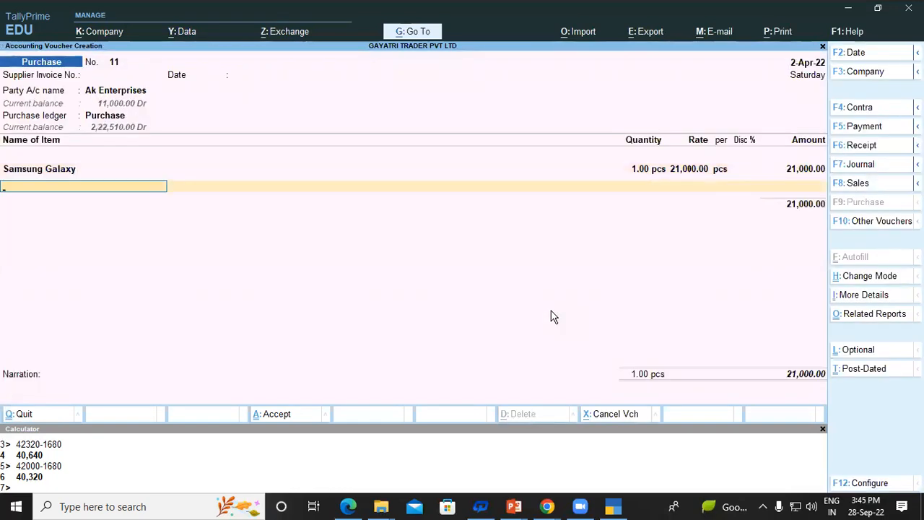
- Open the Samsung Galaxy stock item from the voucher, go through its master details and accept them
{"action": "key", "text": "BackSpace"}
{"action": "key", "text": "BackSpace"}
{"action": "key", "text": "BackSpace"}
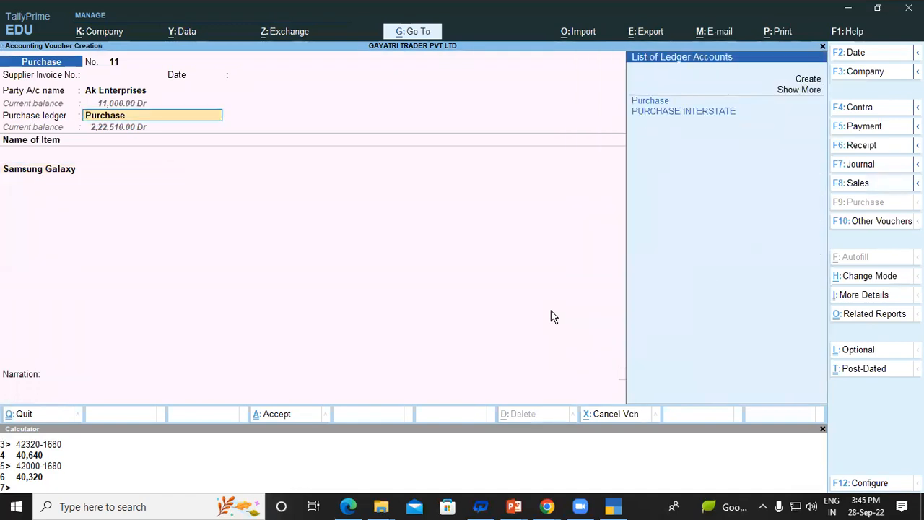
{"action": "key", "text": "Return"}
{"action": "key", "text": "ctrl+Return"}
{"action": "key", "text": "Return"}
{"action": "key", "text": "Return"}
{"action": "key", "text": "Return"}
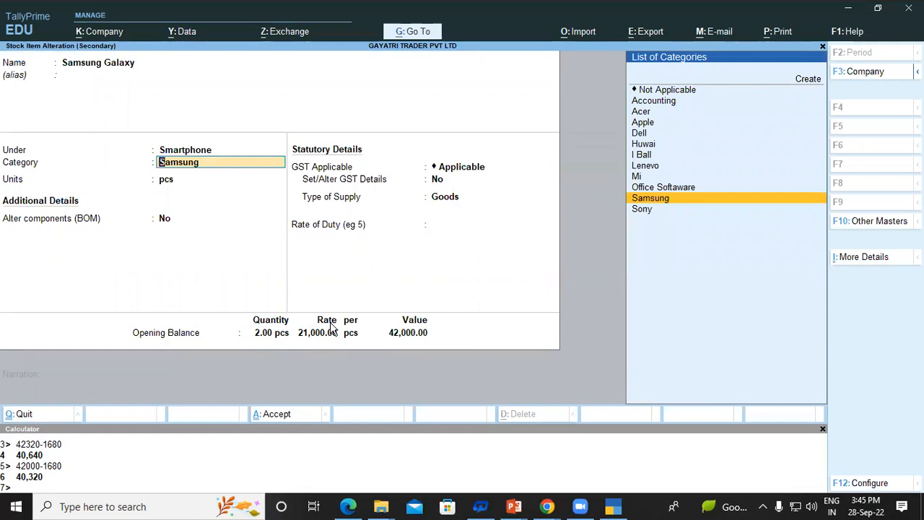
{"action": "key", "text": "Return"}
{"action": "key", "text": "Return"}
{"action": "key", "text": "Return"}
{"action": "key", "text": "Return"}
{"action": "key", "text": "Return"}
{"action": "key", "text": "Return"}
{"action": "key", "text": "Return"}
{"action": "key", "text": "Return"}
{"action": "key", "text": "Return"}
{"action": "key", "text": "Return"}
{"action": "key", "text": "Return"}
{"action": "key", "text": "Return"}
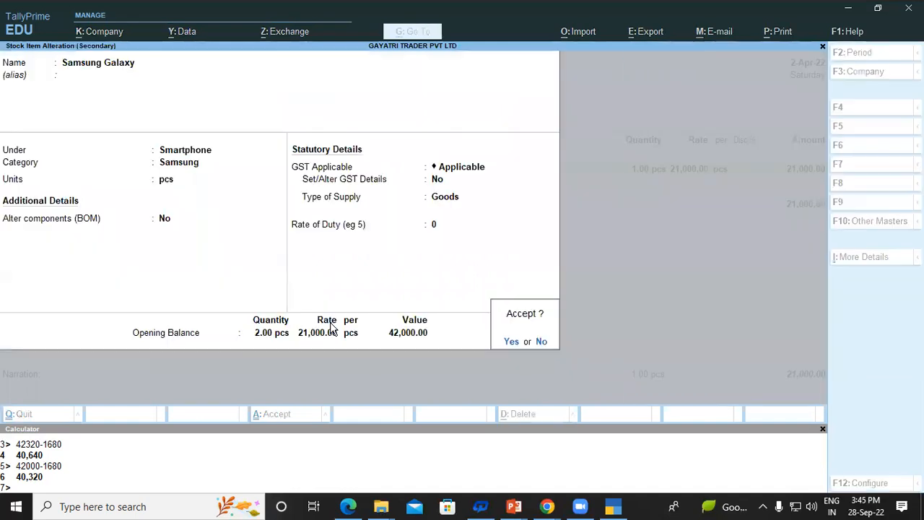
{"action": "key", "text": "Return"}
- Re-accept the Samsung Galaxy allocation of 1 pcs at Shop and end the voucher's item list
{"action": "key", "text": "Return"}
{"action": "key", "text": "Return"}
{"action": "key", "text": "Return"}
{"action": "key", "text": "Return"}
{"action": "key", "text": "Return"}
{"action": "key", "text": "Return"}
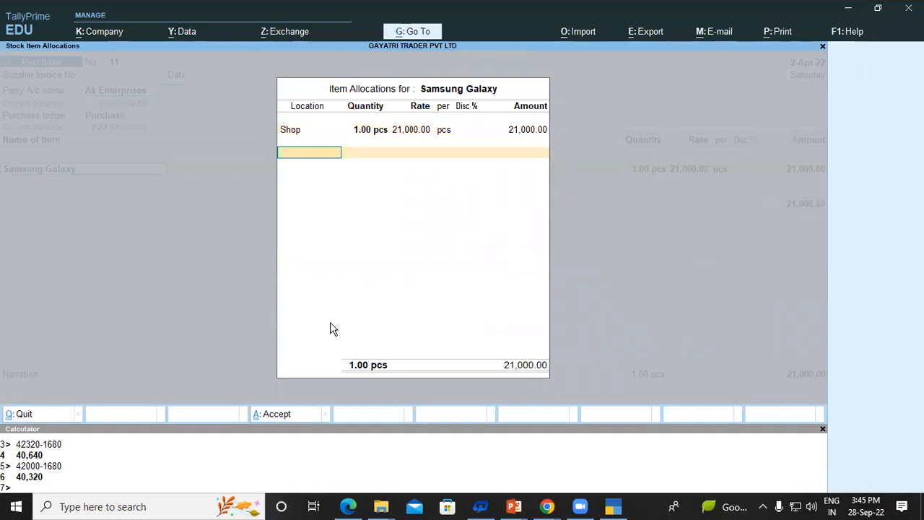
{"action": "key", "text": "Return"}
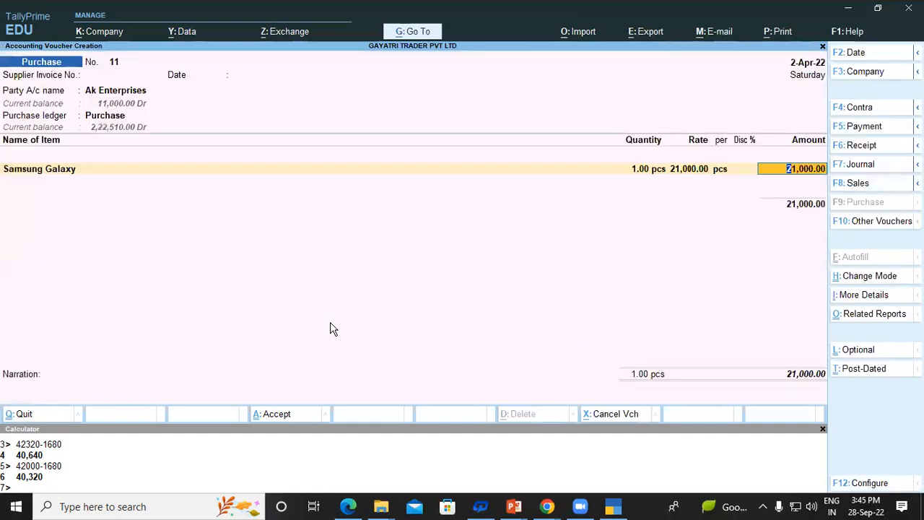
{"action": "key", "text": "Return"}
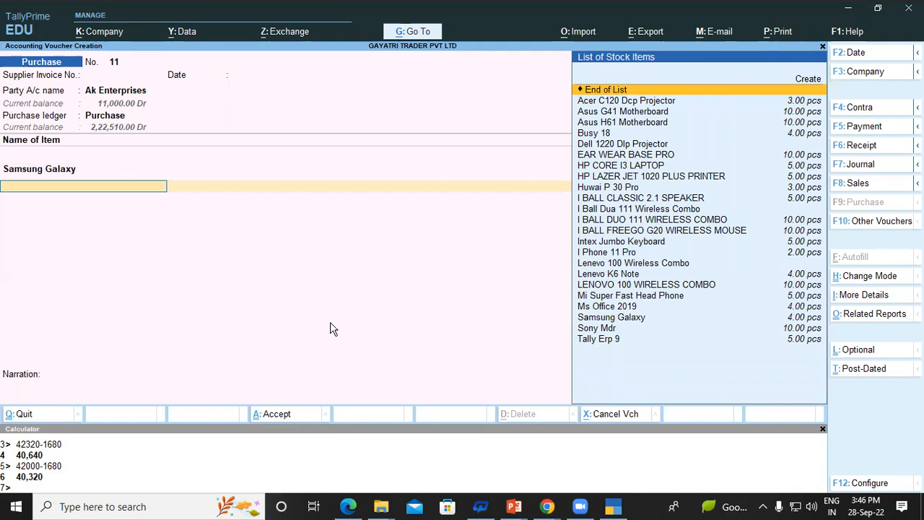
{"action": "key", "text": "Return"}
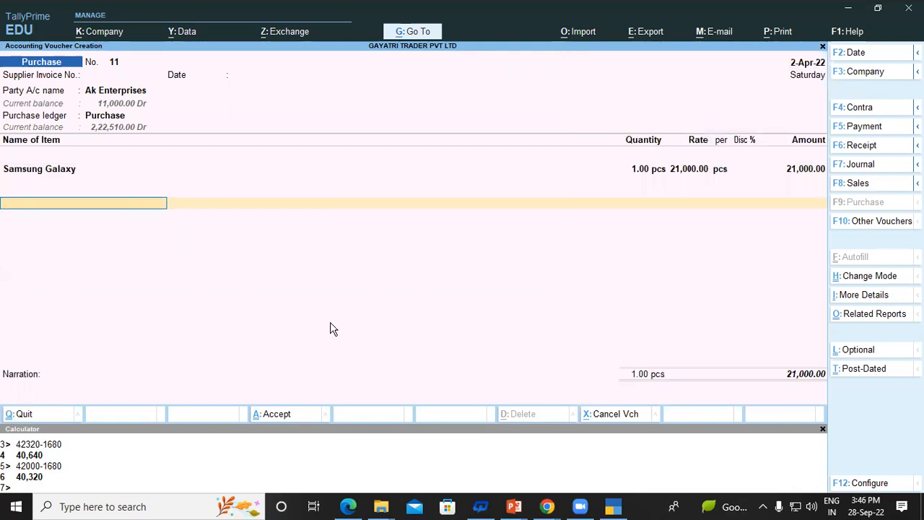
- Add a Discount Rec. line at -10% to the purchase voucher
{"action": "key", "text": "Down"}
{"action": "key", "text": "Down"}
{"action": "key", "text": "Down"}
{"action": "key", "text": "Down"}
{"action": "key", "text": "Down"}
{"action": "key", "text": "Down"}
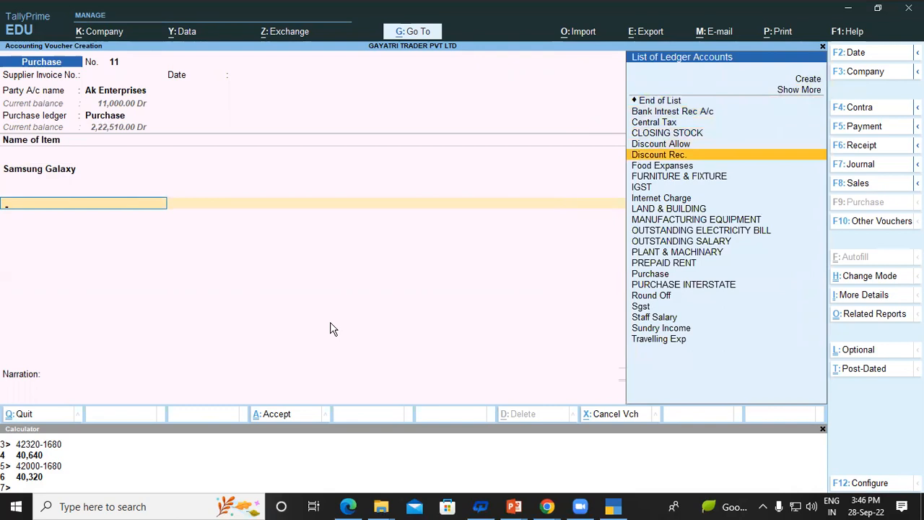
{"action": "key", "text": "Return"}
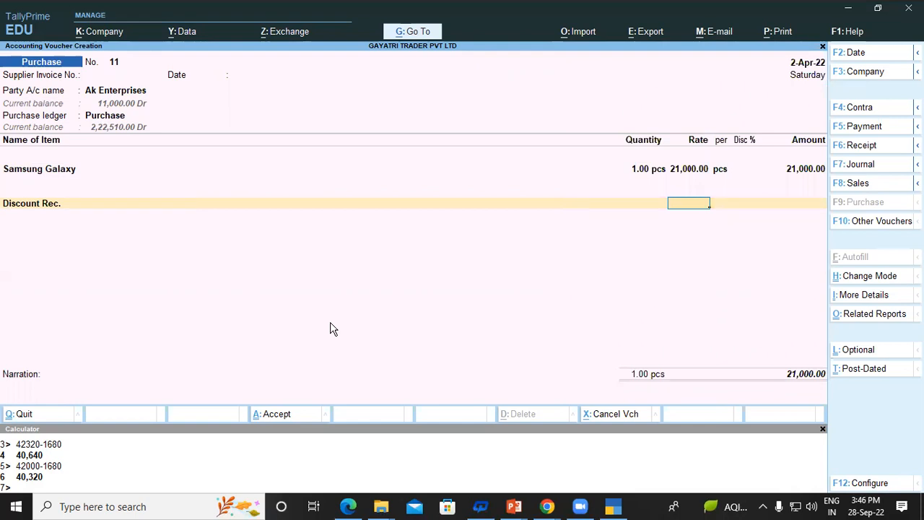
{"action": "type", "text": "-10"}
{"action": "key", "text": "Return"}
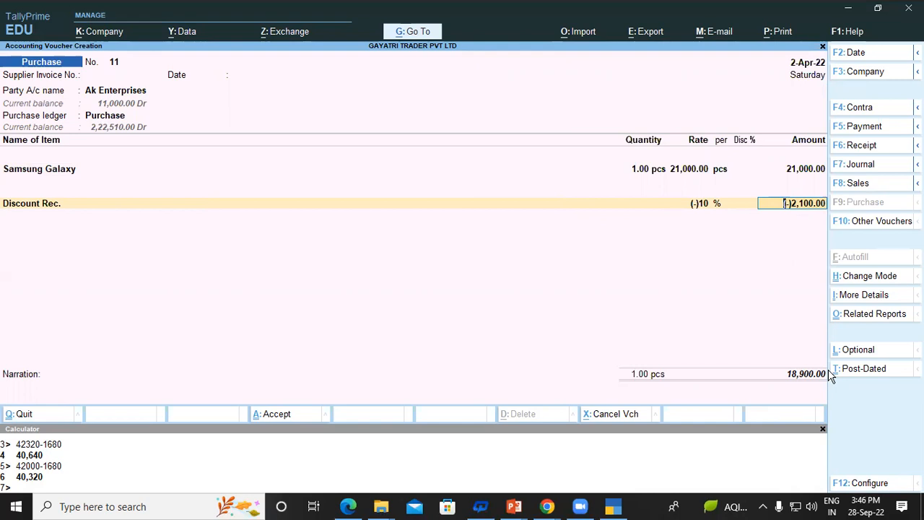
- Replace the Discount Rec. percentage with a fixed amount of -4,000
{"action": "key", "text": "BackSpace"}
{"action": "key", "text": "BackSpace"}
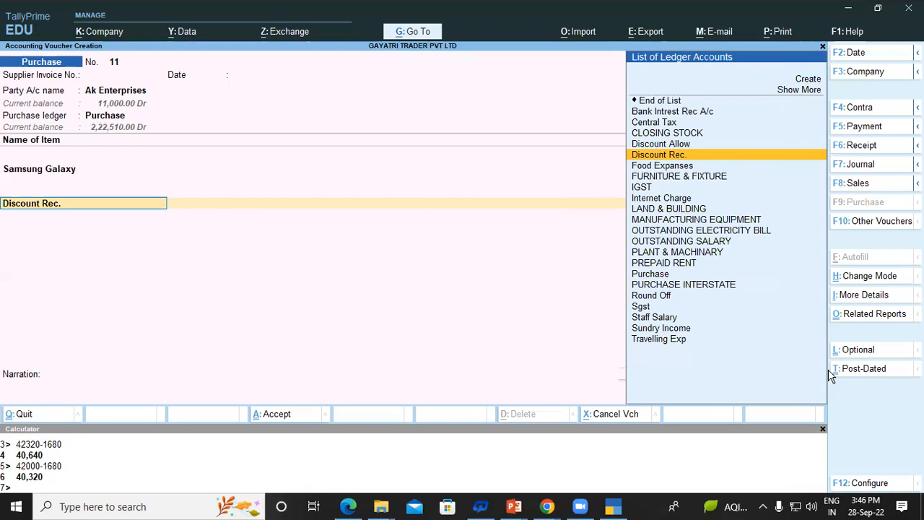
{"action": "key", "text": "Return"}
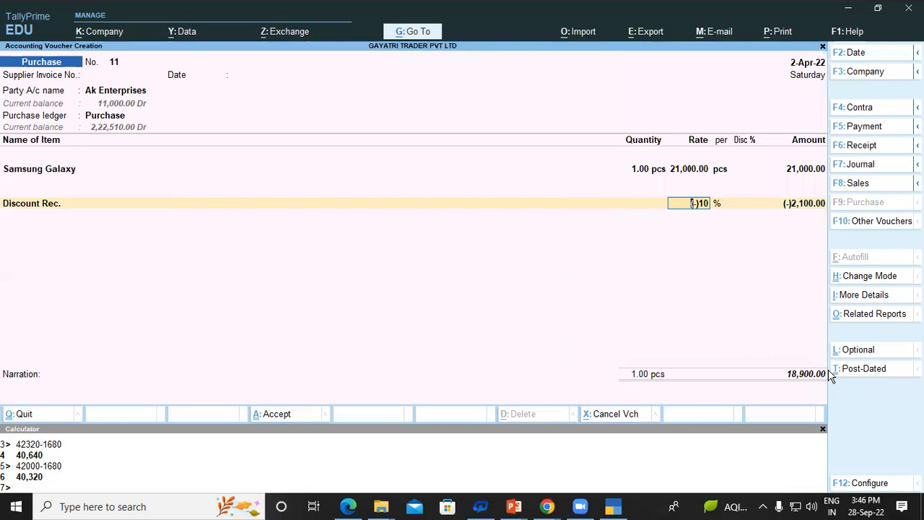
{"action": "key", "text": "Return"}
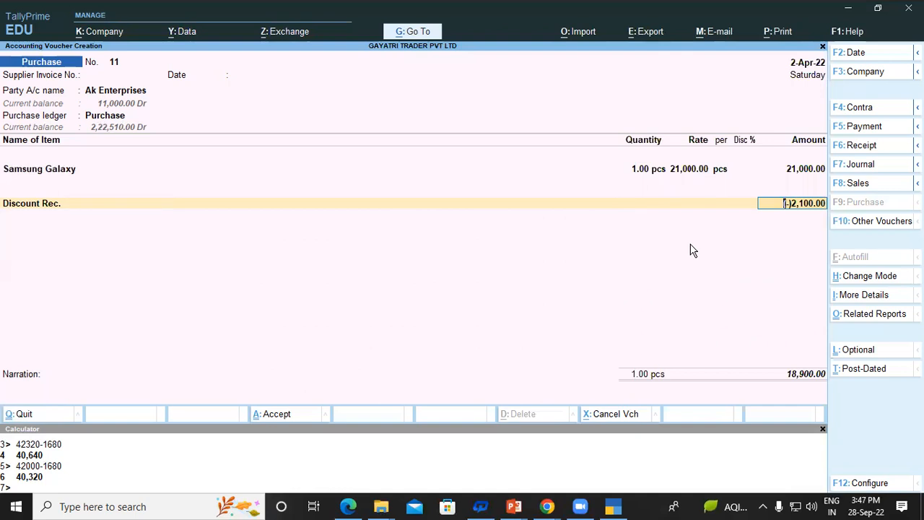
{"action": "type", "text": "-)4,000"}
{"action": "key", "text": "Return"}
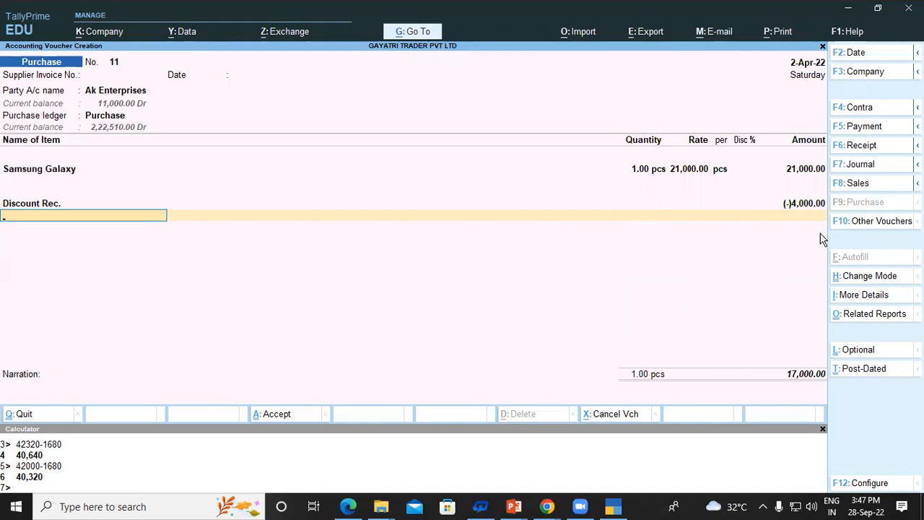
- Discard the unsaved Samsung Galaxy purchase voucher and return to the Gateway of Tally
{"action": "key", "text": "BackSpace"}
{"action": "key", "text": "Escape"}
{"action": "key", "text": "Escape"}
{"action": "key", "text": "Return"}
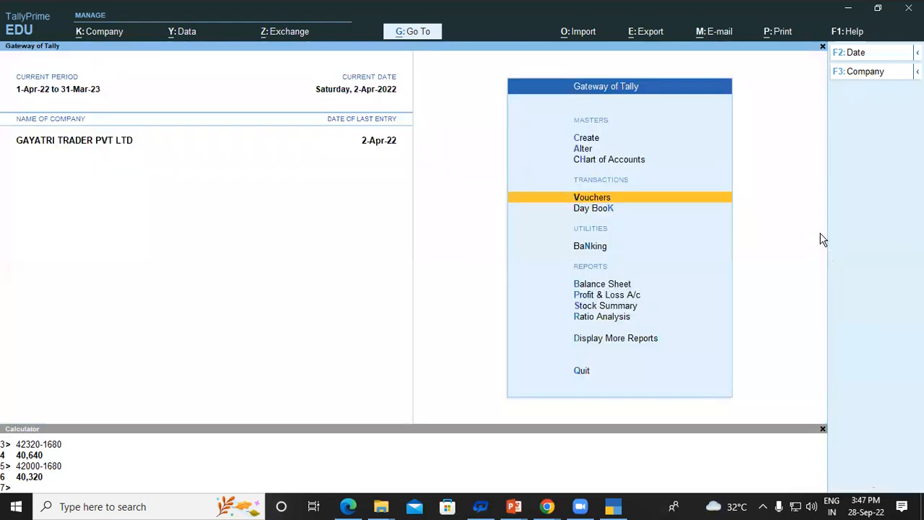
- Start a new purchase voucher for Ak Enterprises, accepting its party details and using Purchase as the purchase ledger
{"action": "key", "text": "Return"}
{"action": "key", "text": "Return"}
{"action": "key", "text": "Return"}
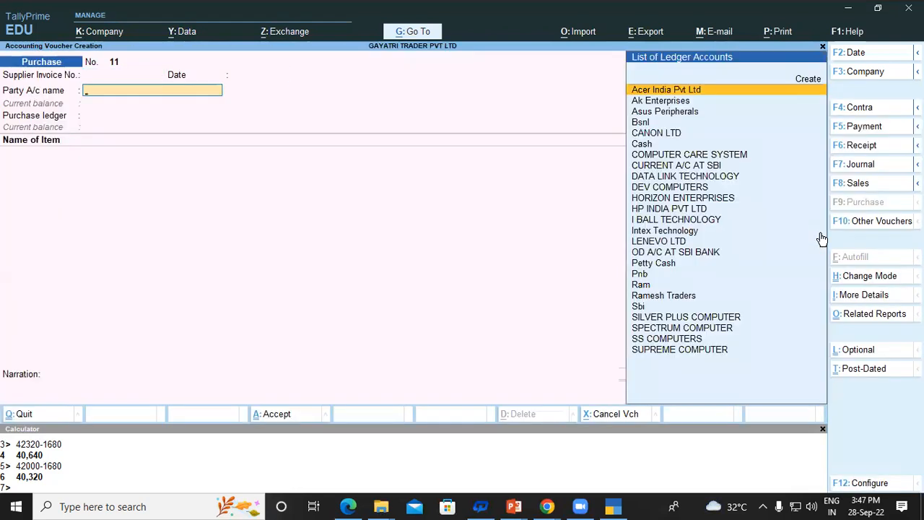
{"action": "key", "text": "Down"}
{"action": "key", "text": "Return"}
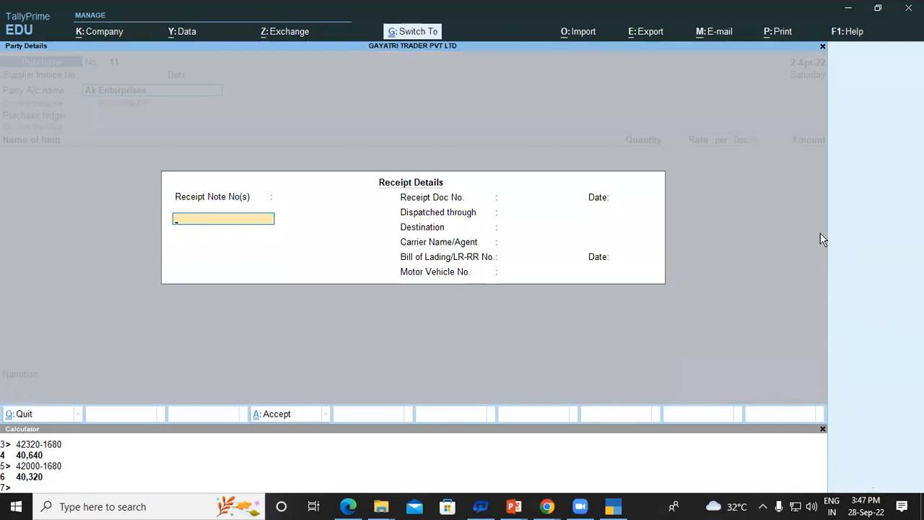
{"action": "key", "text": "ctrl+a"}
{"action": "key", "text": "Return"}
{"action": "key", "text": "Return"}
{"action": "key", "text": "Return"}
{"action": "key", "text": "Return"}
{"action": "key", "text": "Return"}
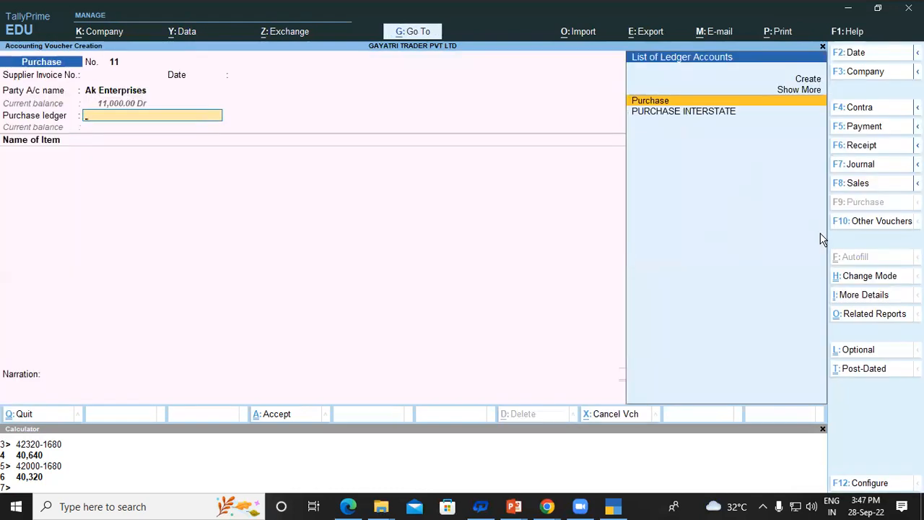
{"action": "key", "text": "Return"}
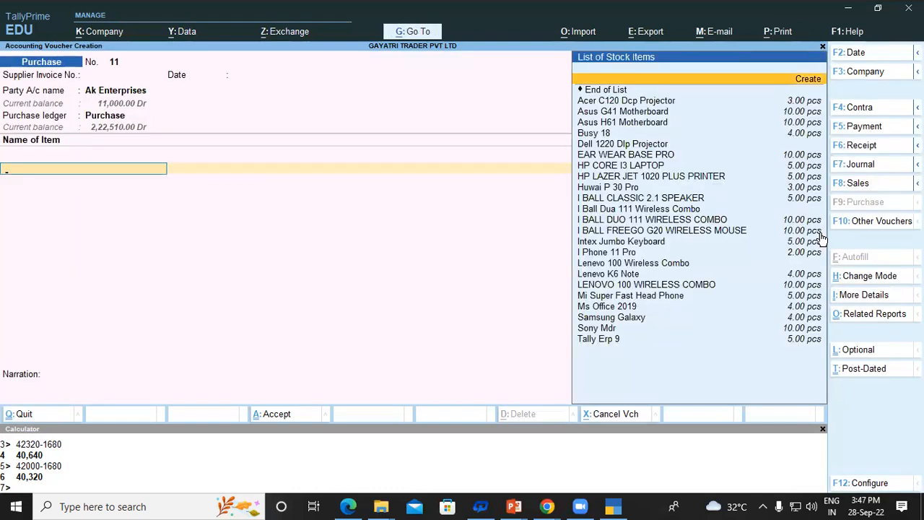
- Create a new stock item named T Shirt from the voucher, with pcs as its unit
{"action": "key", "text": "alt+c"}
{"action": "type", "text": "T Shirt"}
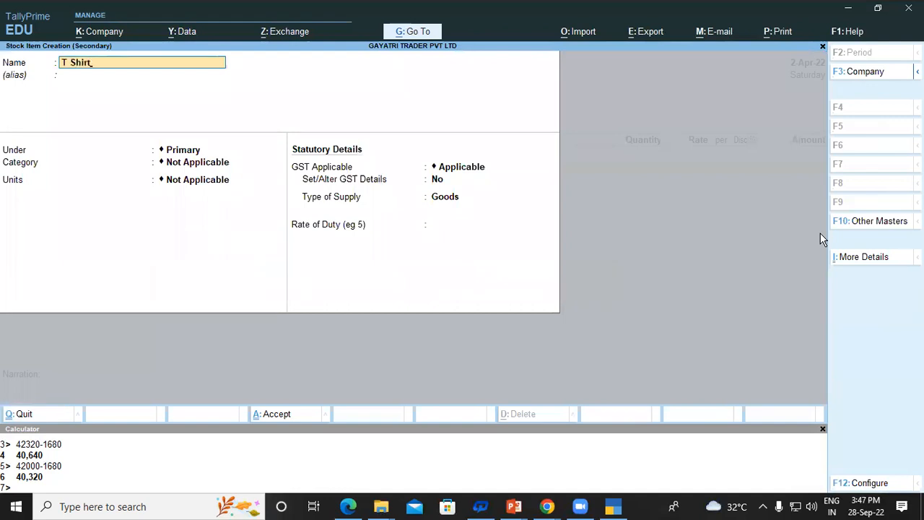
{"action": "key", "text": "Return"}
{"action": "key", "text": "Return"}
{"action": "key", "text": "Return"}
{"action": "key", "text": "Return"}
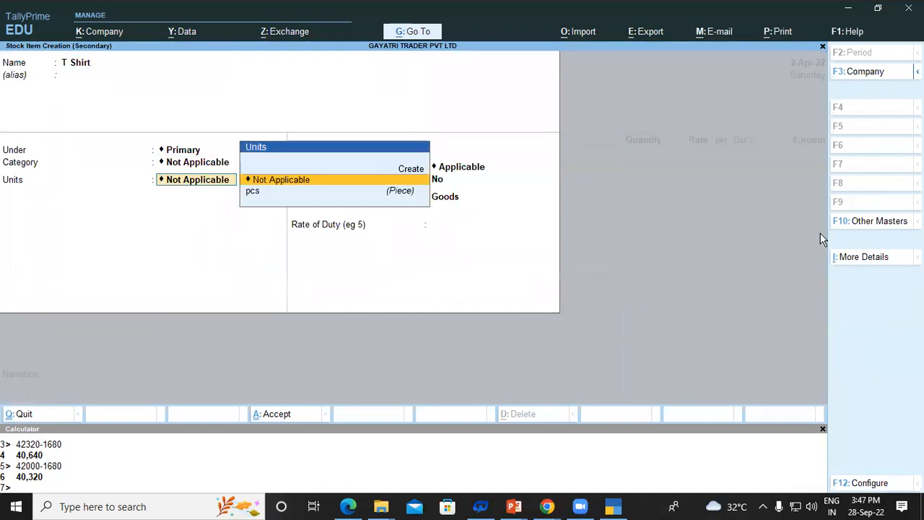
{"action": "key", "text": "Down"}
{"action": "key", "text": "Return"}
{"action": "key", "text": "Return"}
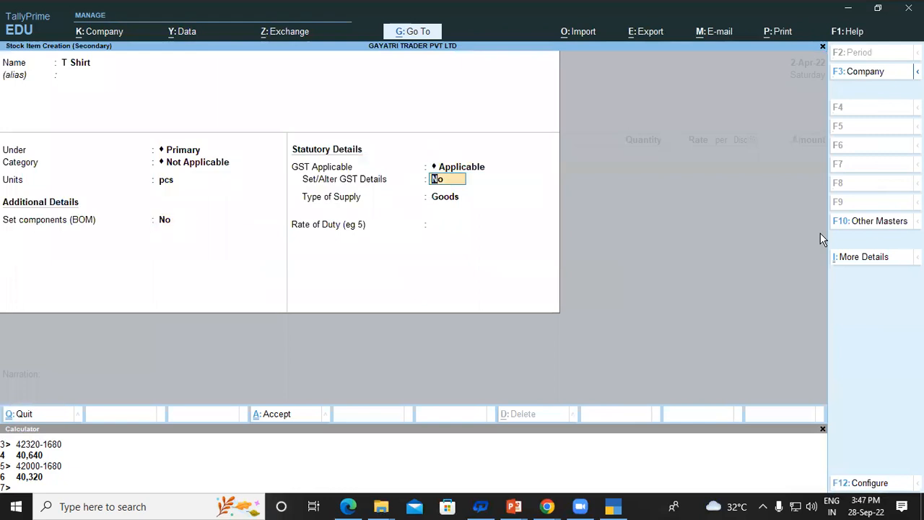
- Set T Shirt's GST details to Taxable with 18% integrated tax and save the stock item
{"action": "type", "text": "y"}
{"action": "key", "text": "Return"}
{"action": "key", "text": "Return"}
{"action": "key", "text": "Return"}
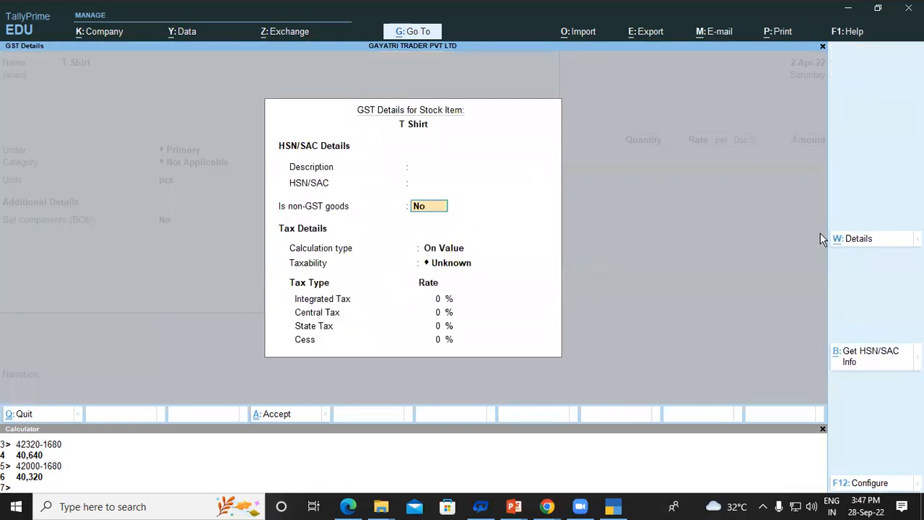
{"action": "key", "text": "Return"}
{"action": "key", "text": "Return"}
{"action": "key", "text": "Down"}
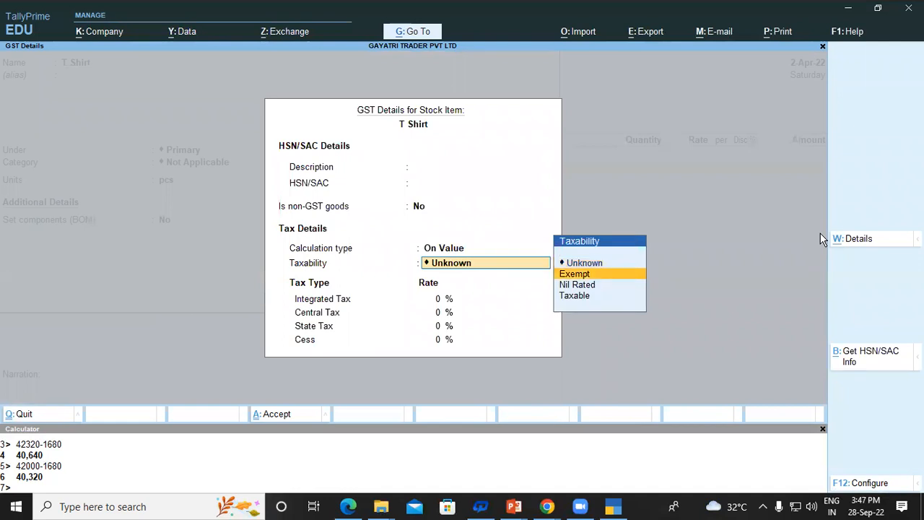
{"action": "key", "text": "Down"}
{"action": "key", "text": "Down"}
{"action": "key", "text": "Return"}
{"action": "type", "text": "18"}
{"action": "key", "text": "Return"}
{"action": "key", "text": "Return"}
{"action": "key", "text": "Return"}
{"action": "key", "text": "Return"}
{"action": "key", "text": "Return"}
{"action": "key", "text": "Return"}
{"action": "key", "text": "Return"}
- Allocate 1 pcs of T Shirt to Ware House at a rate of 450 and accept the item line
{"action": "key", "text": "Down"}
{"action": "key", "text": "Down"}
{"action": "key", "text": "Return"}
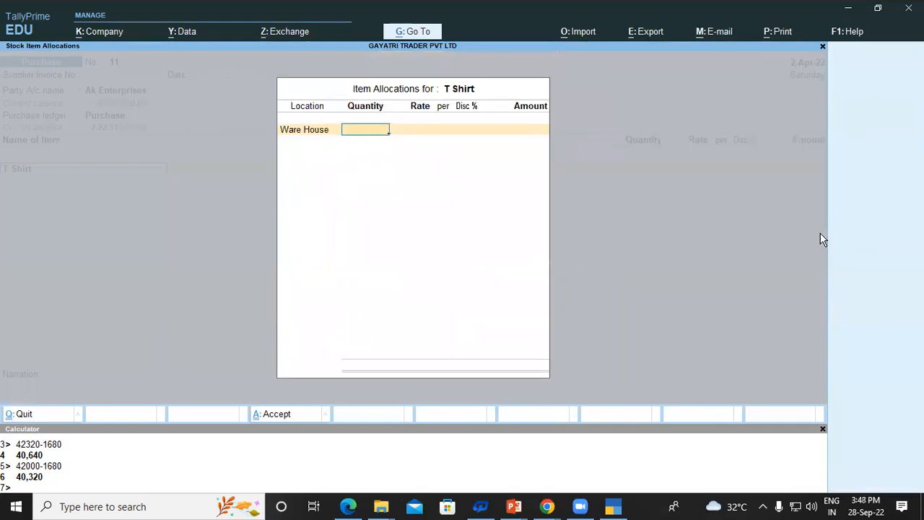
{"action": "type", "text": "1"}
{"action": "key", "text": "Return"}
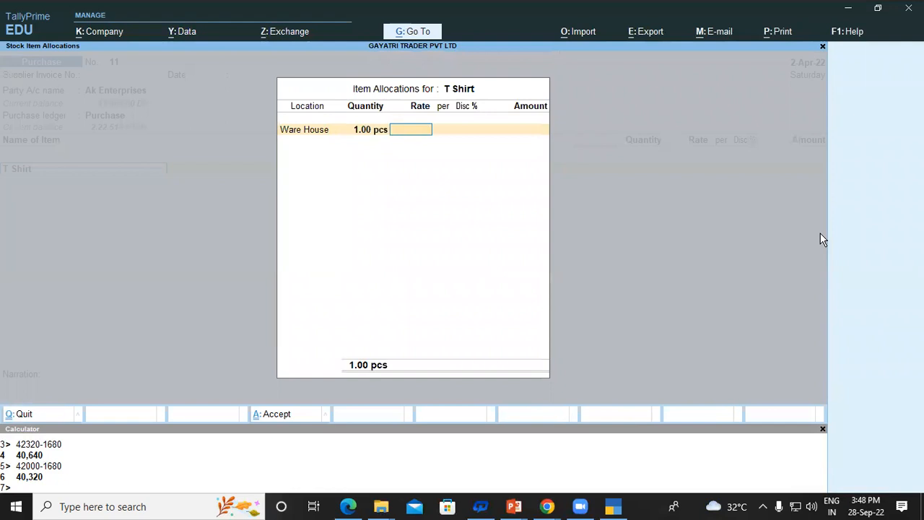
{"action": "type", "text": "450"}
{"action": "key", "text": "Return"}
{"action": "key", "text": "Return"}
{"action": "key", "text": "Return"}
{"action": "key", "text": "Return"}
{"action": "key", "text": "Return"}
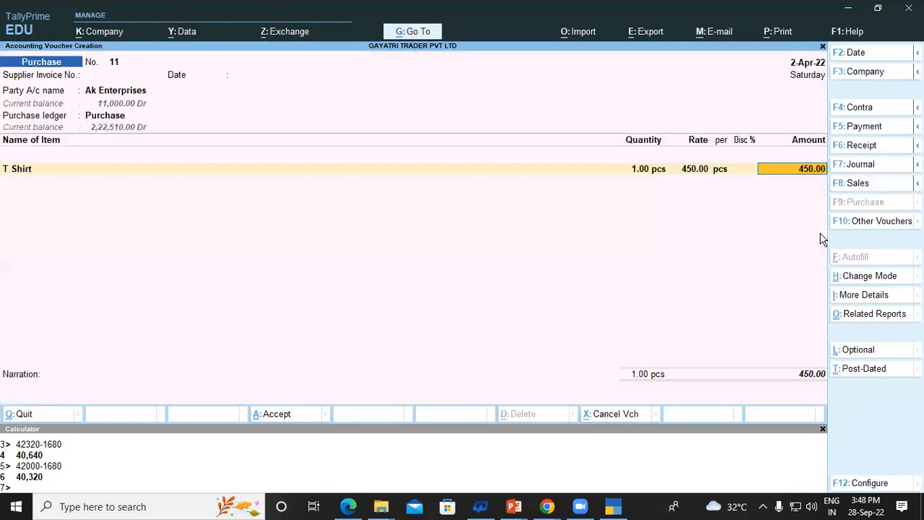
{"action": "key", "text": "Return"}
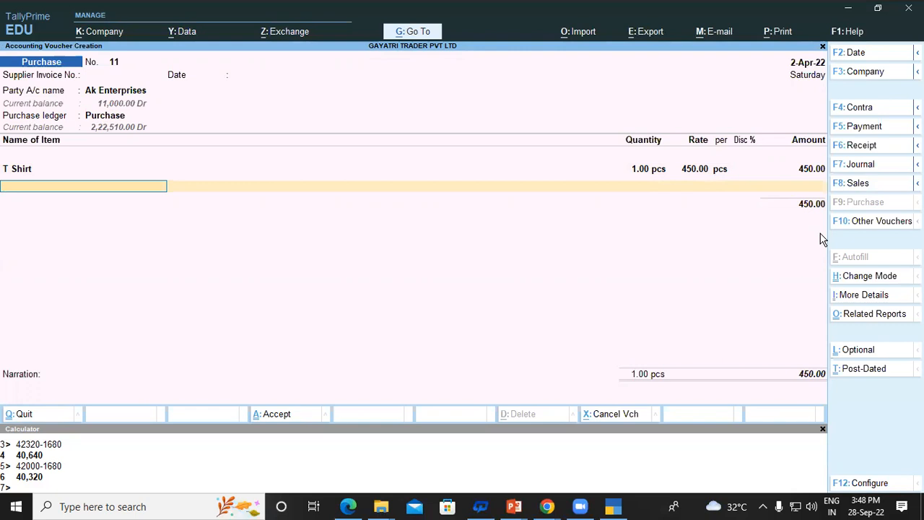
- End the item list and add the Discount Rec. ledger to the voucher with an amount of -80
{"action": "key", "text": "Return"}
{"action": "key", "text": "Down"}
{"action": "key", "text": "Down"}
{"action": "key", "text": "Down"}
{"action": "key", "text": "Down"}
{"action": "key", "text": "Down"}
{"action": "key", "text": "Down"}
{"action": "key", "text": "Down"}
{"action": "key", "text": "Return"}
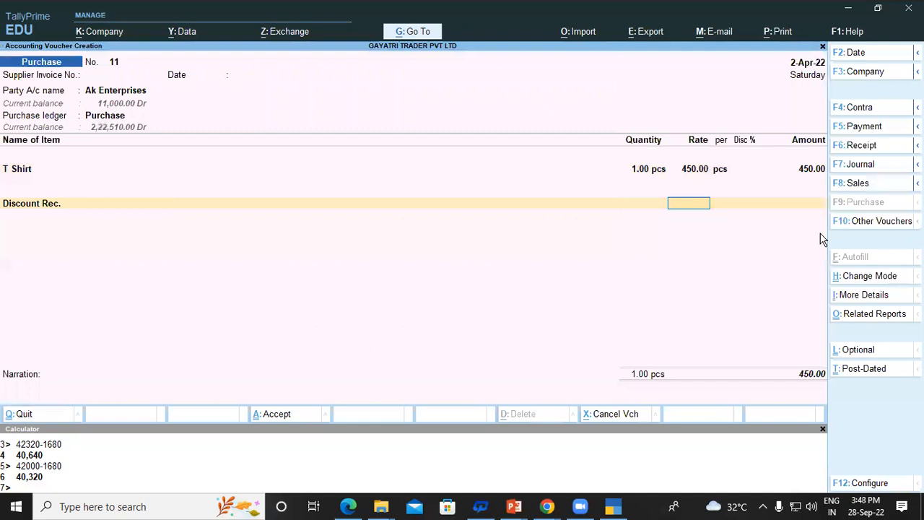
{"action": "key", "text": "Return"}
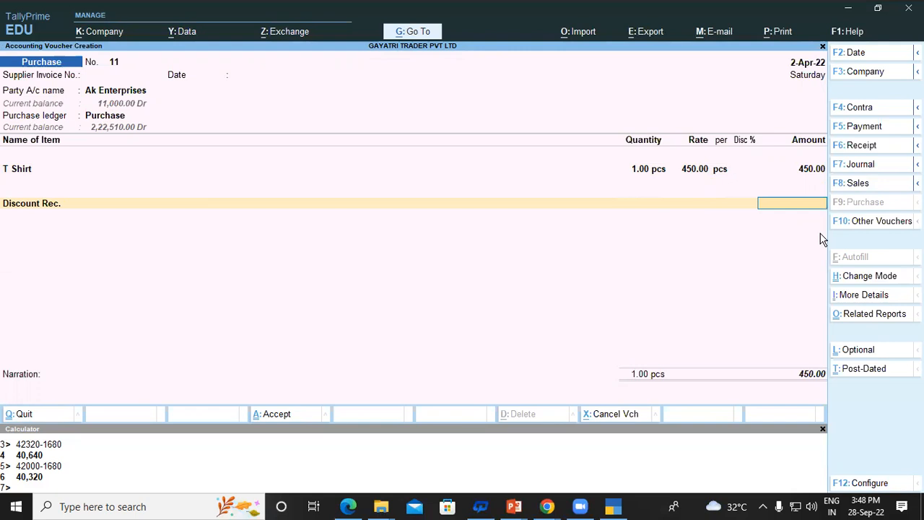
{"action": "type", "text": "-80"}
{"action": "key", "text": "Return"}
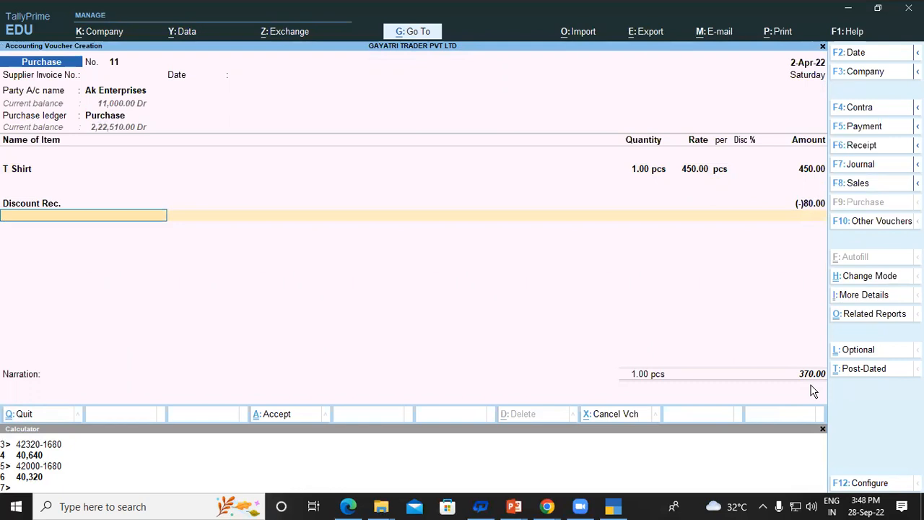
- Set the discount rate on the Discount Rec. line to -20% and accept the calculated amount
{"action": "key", "text": "BackSpace"}
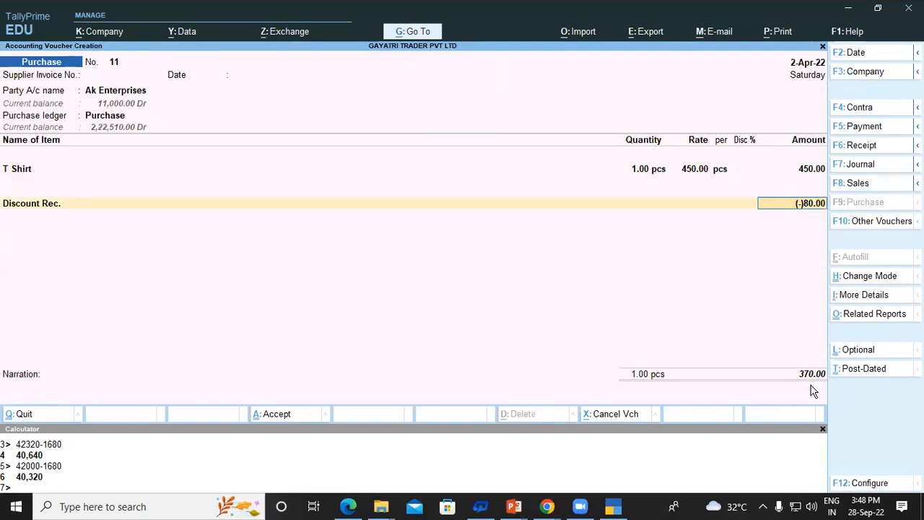
{"action": "key", "text": "BackSpace"}
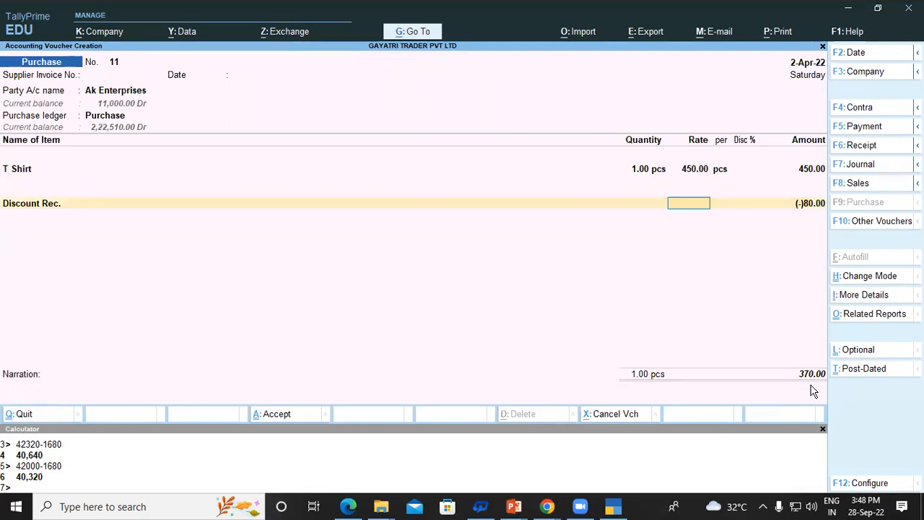
{"action": "type", "text": "2"}
{"action": "key", "text": "BackSpace"}
{"action": "type", "text": "-)20"}
{"action": "key", "text": "Return"}
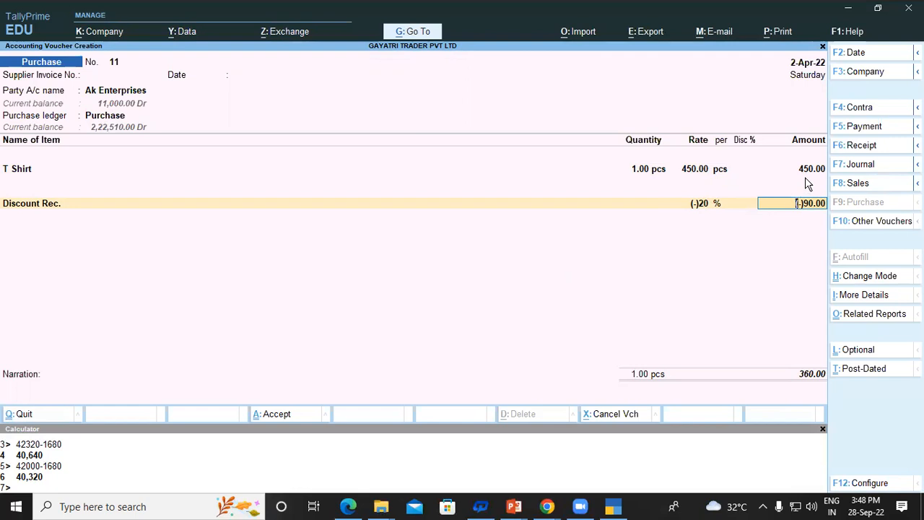
{"action": "key", "text": "Return"}
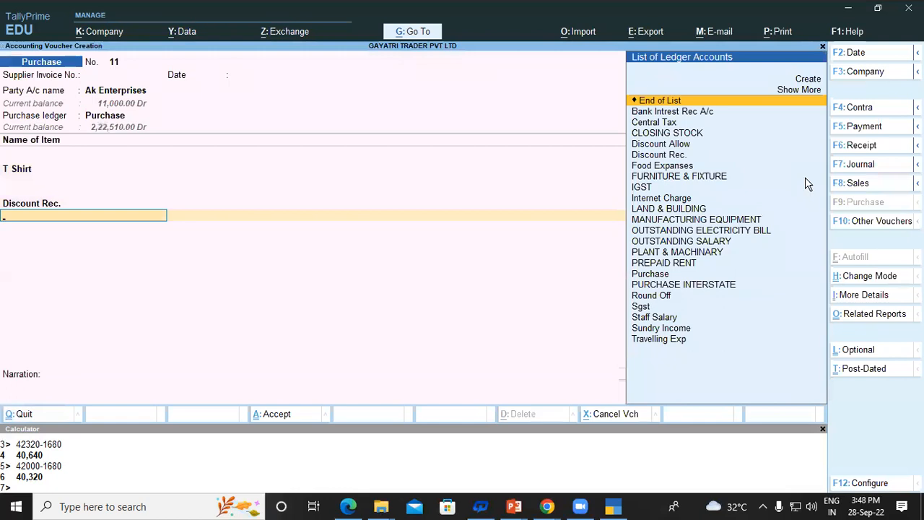
- Set the amount on the Discount Rec. line to -100
{"action": "key", "text": "Return"}
{"action": "key", "text": "BackSpace"}
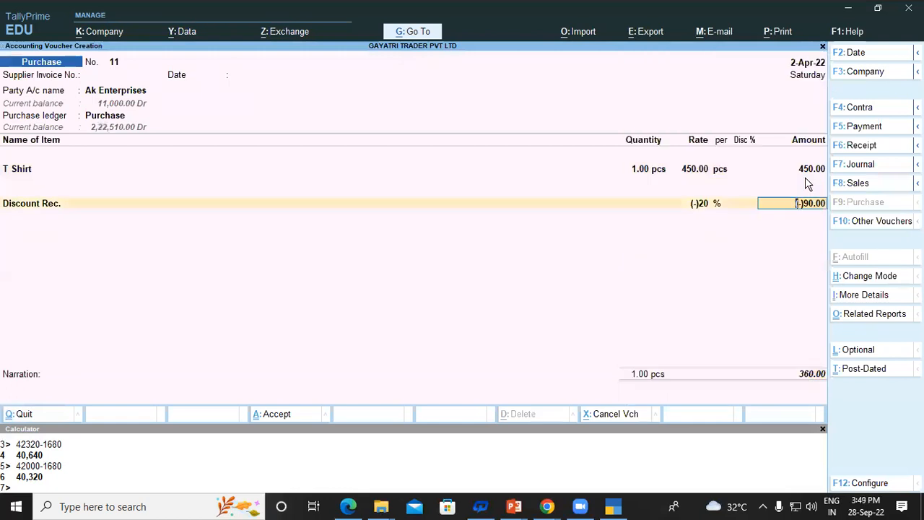
{"action": "type", "text": "-100"}
{"action": "key", "text": "Return"}
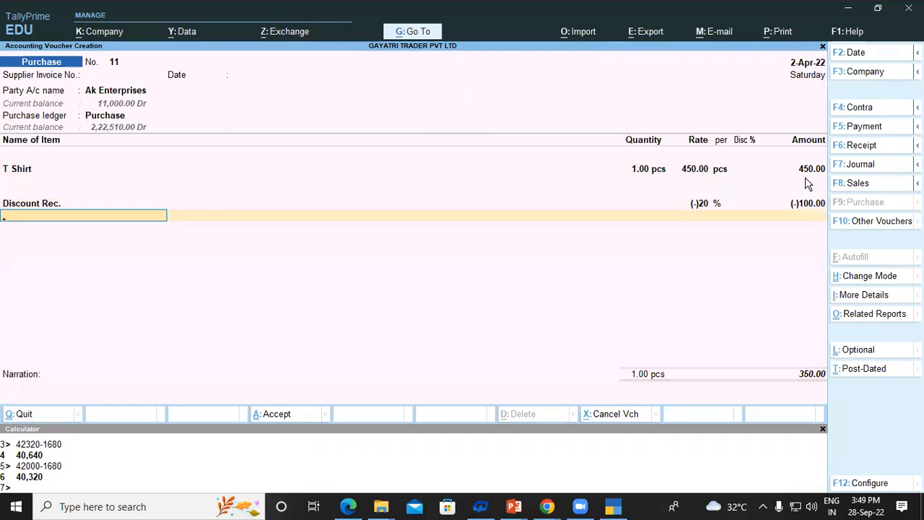
- Clear the percentage rate from the Discount Rec. line, keeping its amount at -100
{"action": "left_click", "coordinate": [713, 204]}
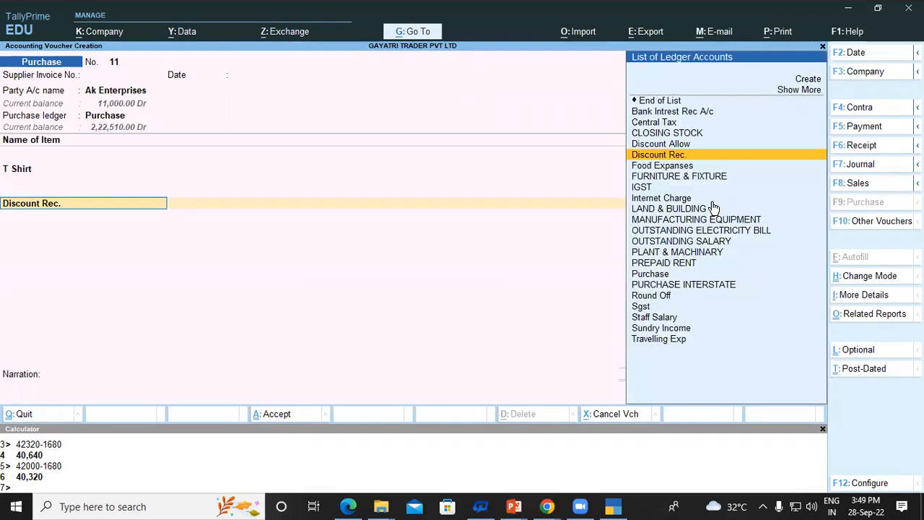
{"action": "key", "text": "BackSpace"}
{"action": "key", "text": "BackSpace"}
{"action": "key", "text": "BackSpace"}
{"action": "key", "text": "BackSpace"}
{"action": "key", "text": "BackSpace"}
{"action": "key", "text": "Return"}
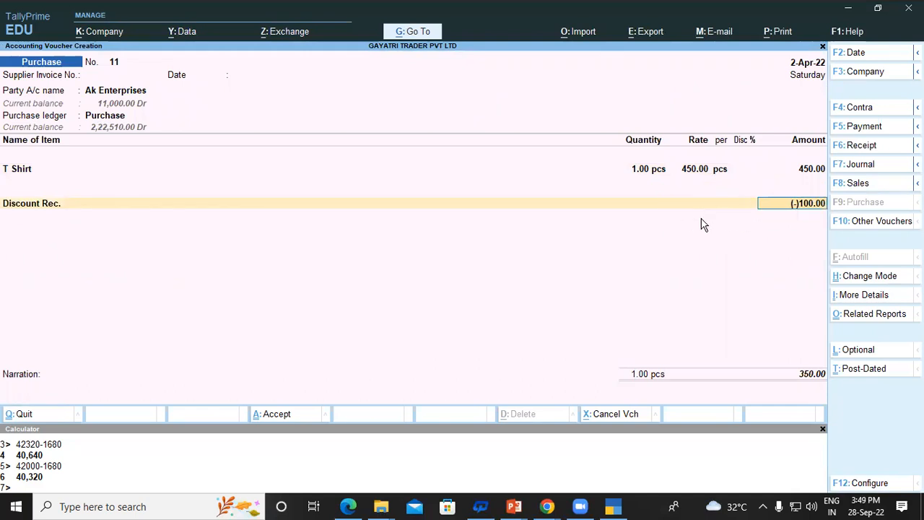
{"action": "key", "text": "Return"}
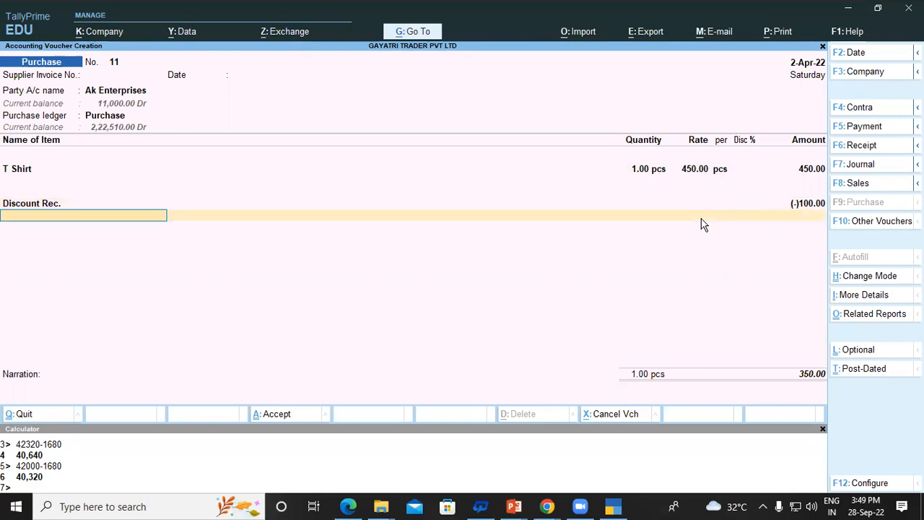
- Accept the bill-wise details for Ak Enterprises as New Ref 11 and save the purchase voucher
{"action": "key", "text": "Return"}
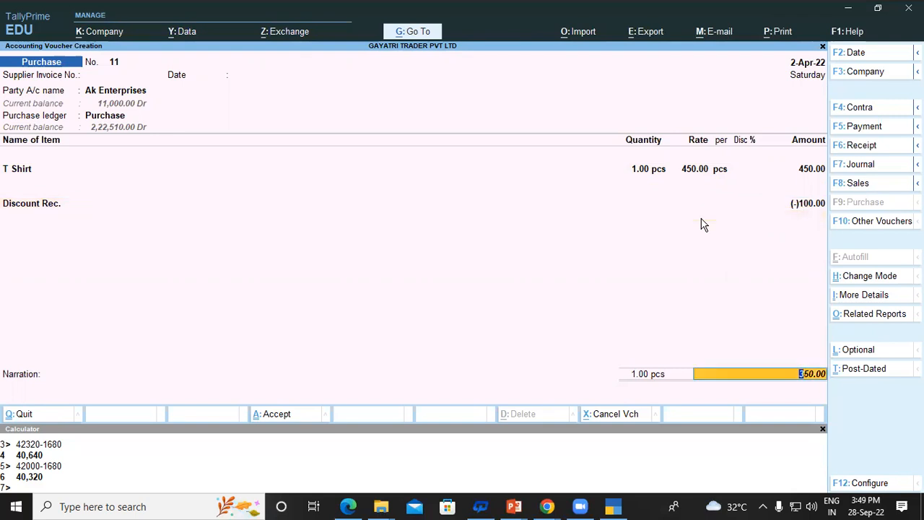
{"action": "key", "text": "Return"}
{"action": "key", "text": "Return"}
{"action": "key", "text": "Return"}
{"action": "key", "text": "Return"}
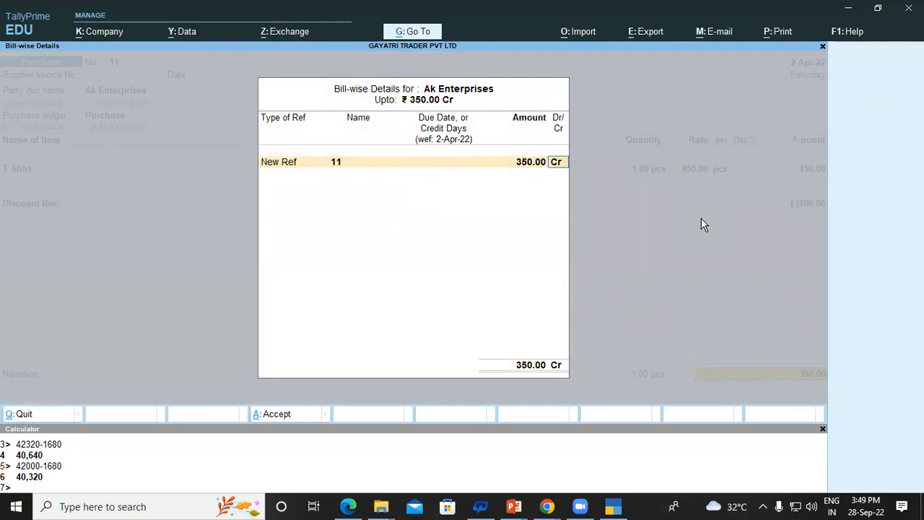
{"action": "key", "text": "Return"}
{"action": "key", "text": "Return"}
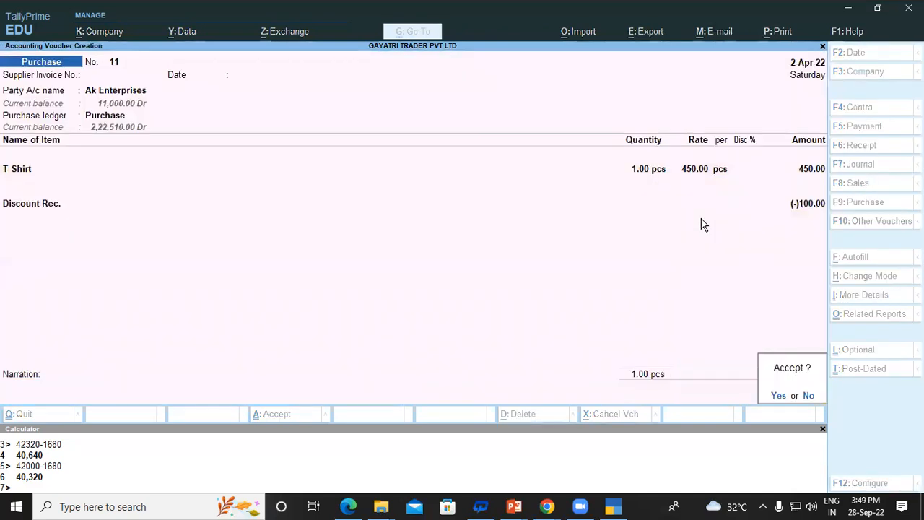
{"action": "key", "text": "Return"}
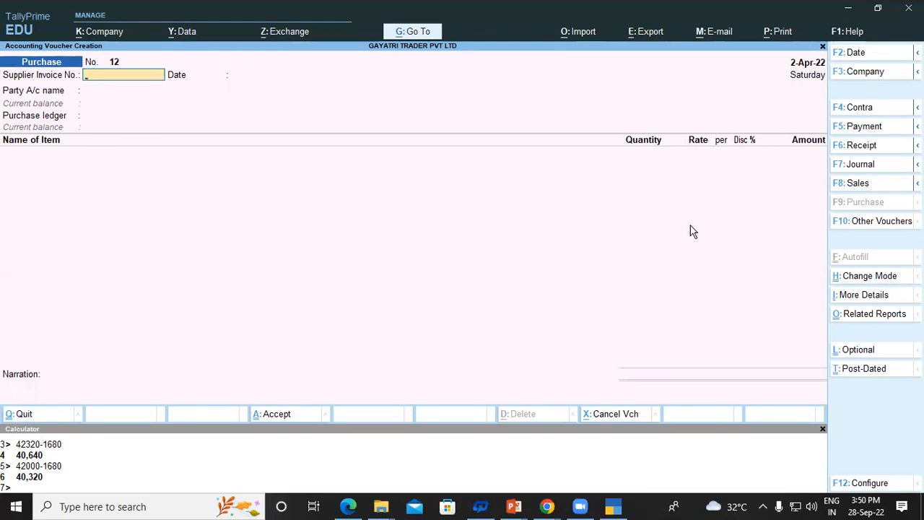
- Quit the blank purchase voucher and return to the Gateway of Tally
{"action": "key", "text": "Escape"}
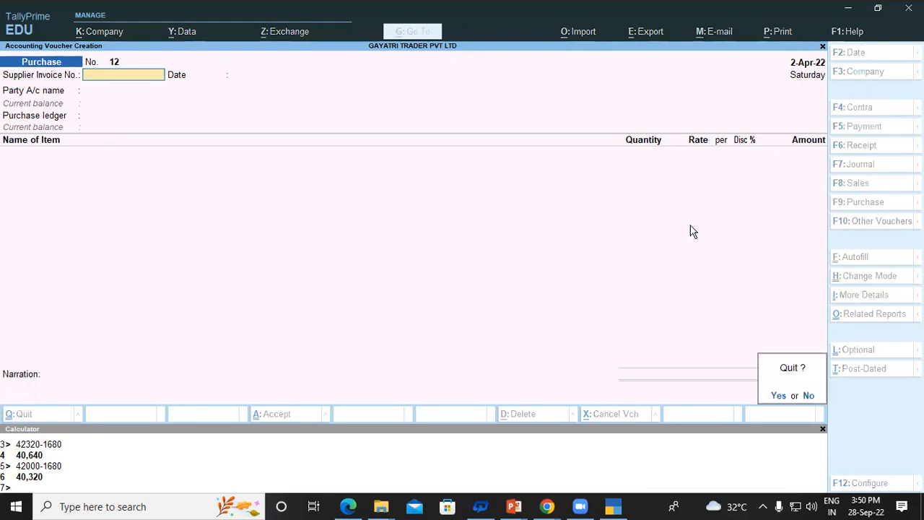
{"action": "key", "text": "y"}
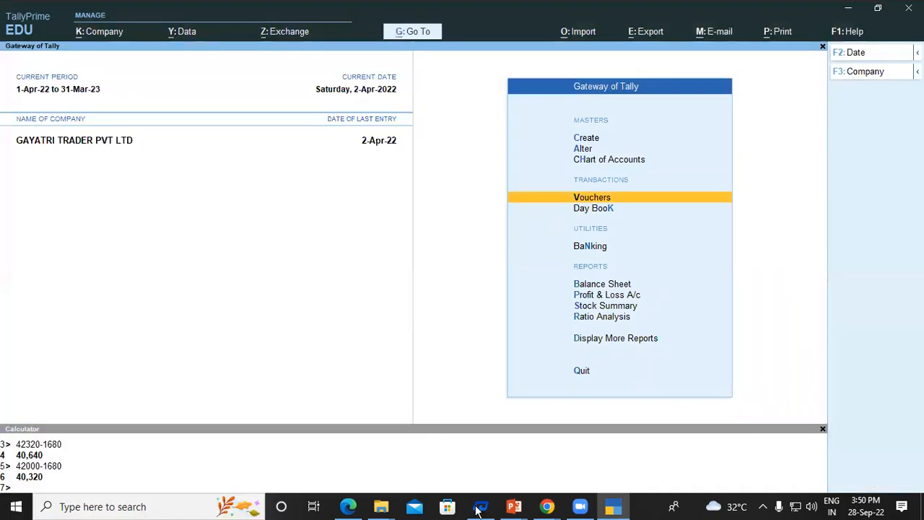
{"action": "key", "text": "v"}
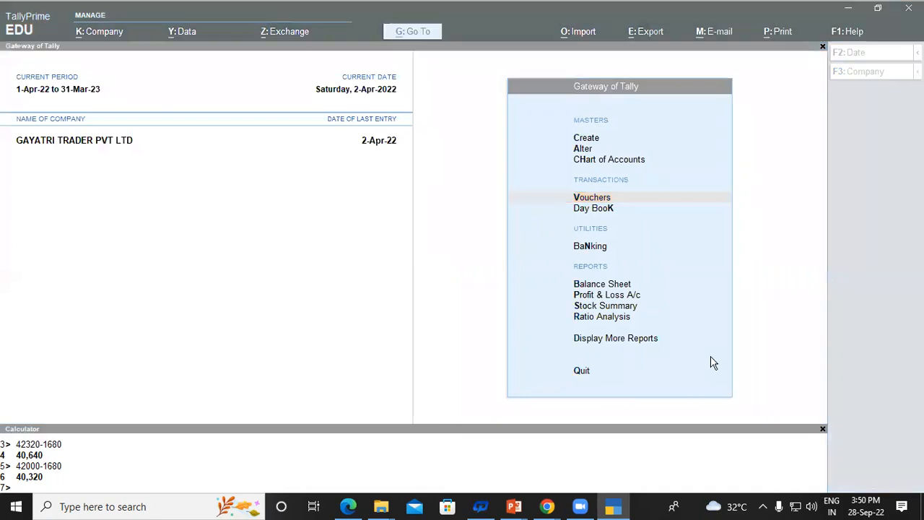